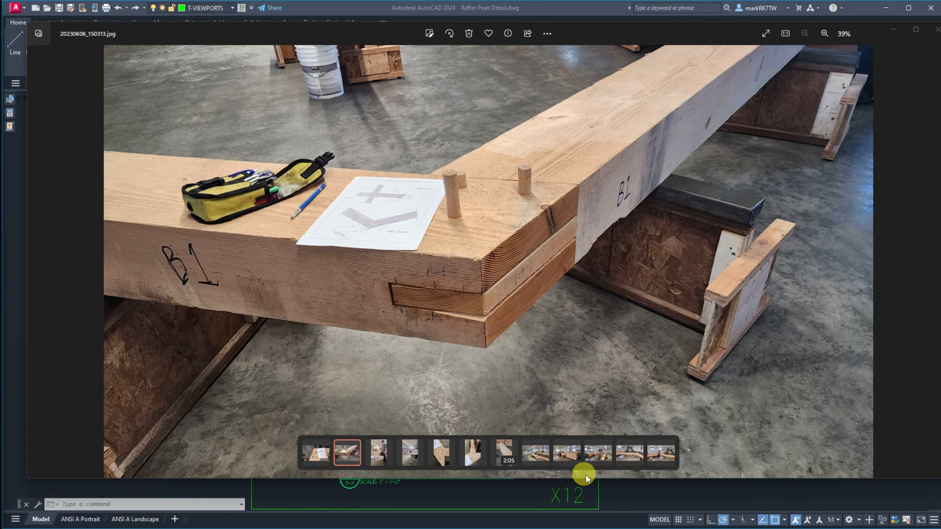
# Switch to AutoCAD and erase the two upper dashed edges of the tenon outline in the side view
pyautogui.click(639, 494)
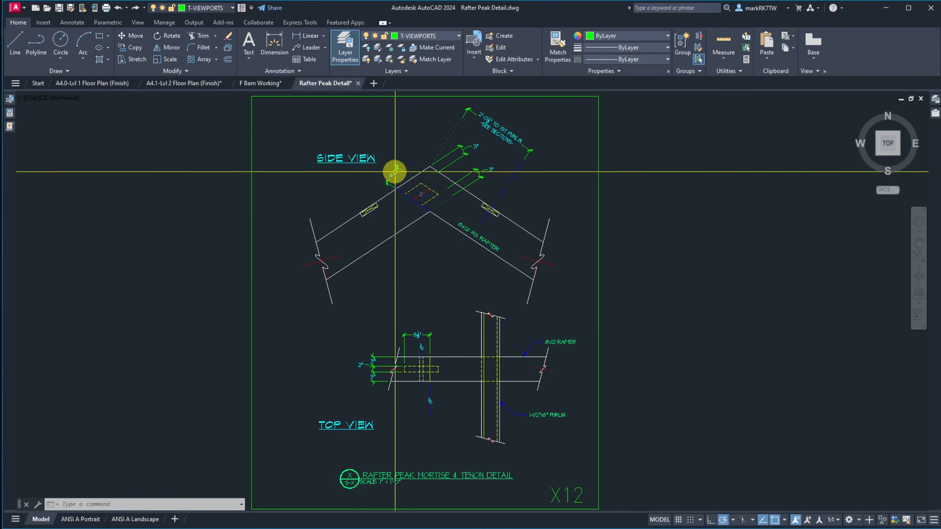
pyautogui.scroll(8, 395, 171)
pyautogui.write('e')
pyautogui.press('Return')
pyautogui.click(593, 256)
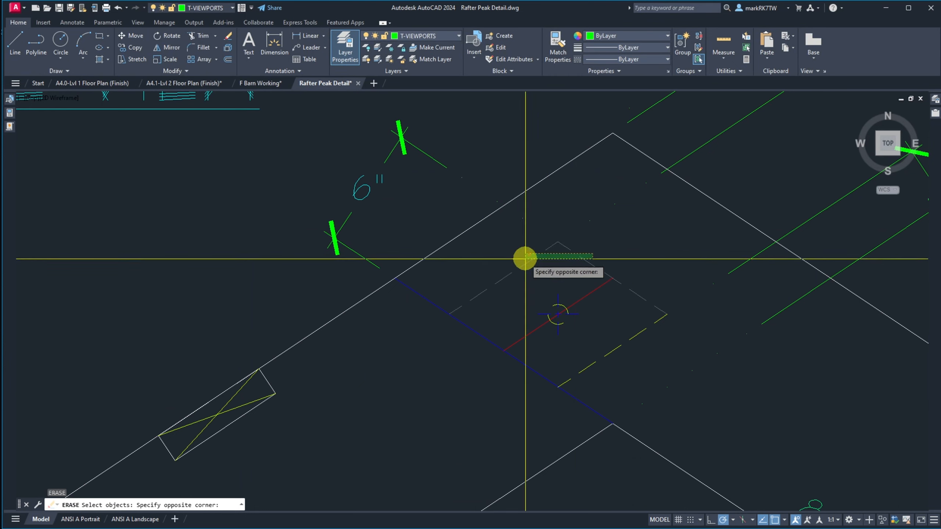
pyautogui.click(526, 259)
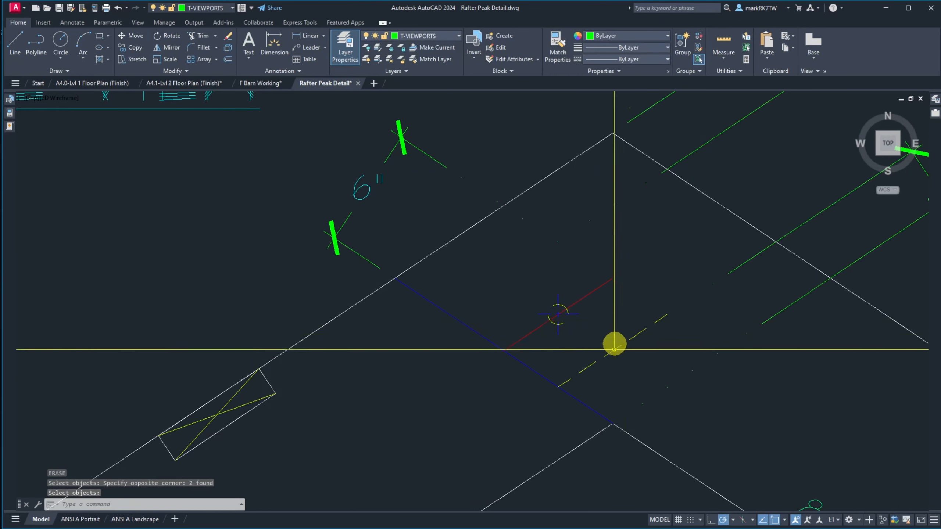
# Move the remaining dashed tenon line from its lower end to the inner peak where the rafters' bottom edges meet
pyautogui.write('m')
pyautogui.press('Return')
pyautogui.click(612, 381)
pyautogui.click(592, 355)
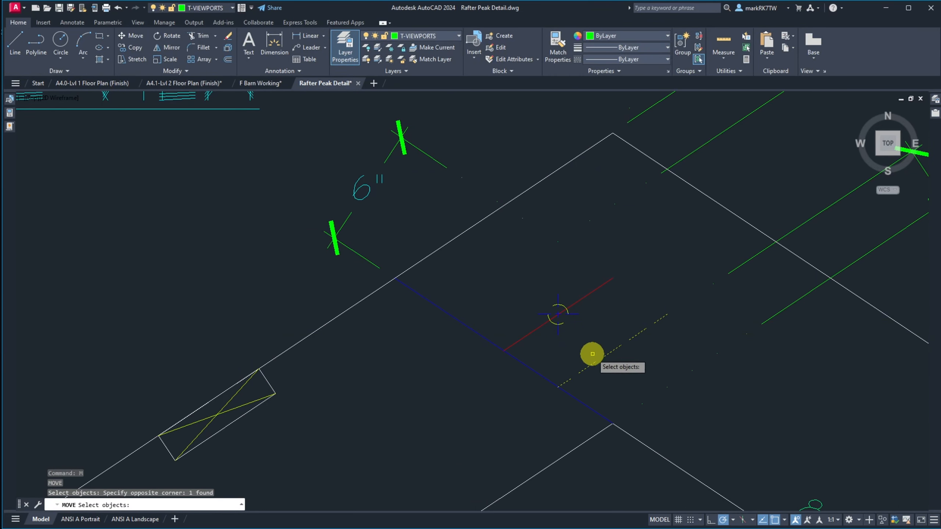
pyautogui.press('Return')
pyautogui.click(559, 387)
pyautogui.click(614, 422)
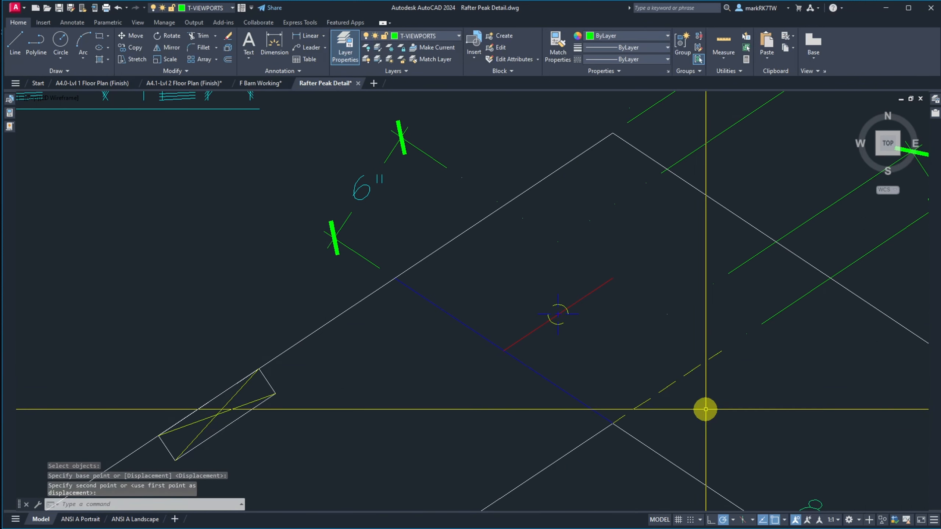
pyautogui.press('Return')
pyautogui.press('Escape')
pyautogui.press('Escape')
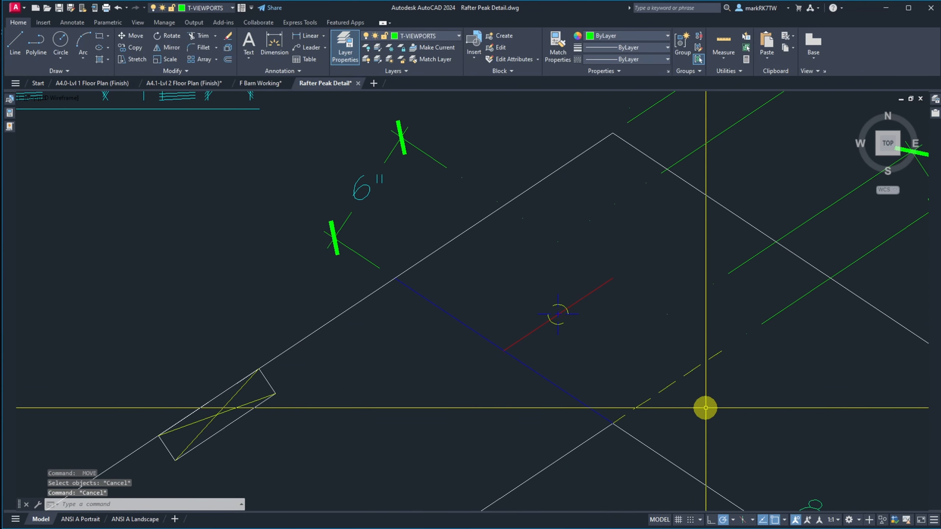
# Offset the dashed line 1 inch toward the upper side of the joint
pyautogui.write('o')
pyautogui.press('Return')
pyautogui.write('1')
pyautogui.press('Return')
pyautogui.click(658, 392)
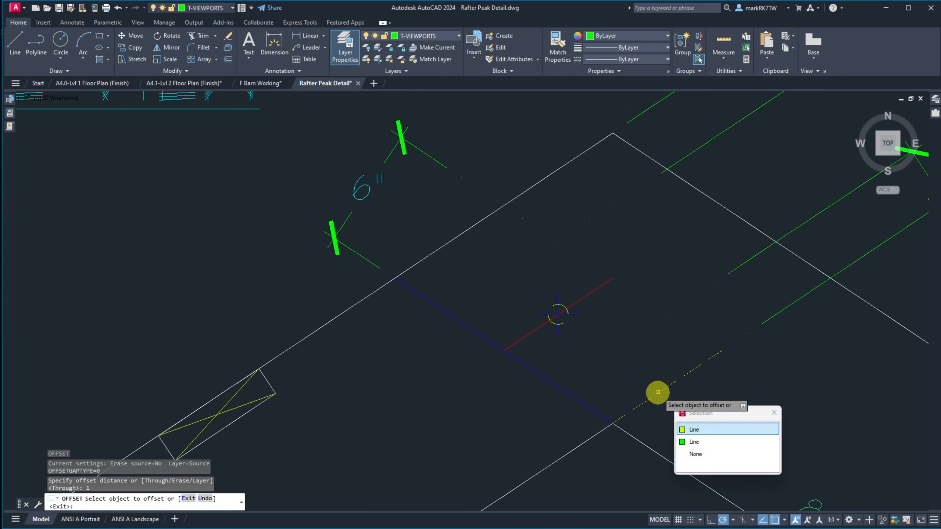
pyautogui.press('Return')
pyautogui.click(645, 379)
pyautogui.press('Return')
# Extend the offset dashed line down to the blue shoulder line
pyautogui.write('ex')
pyautogui.press('Return')
pyautogui.click(589, 389)
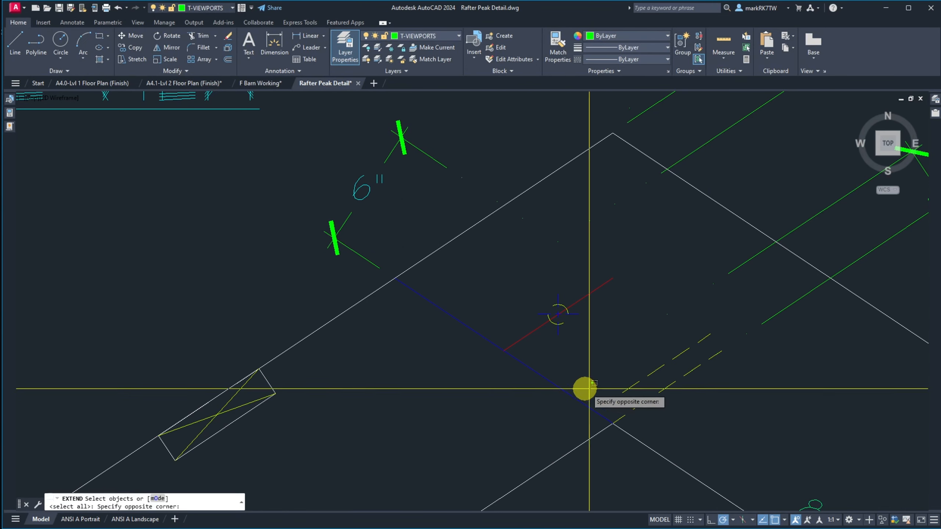
pyautogui.click(599, 392)
pyautogui.press('Return')
pyautogui.click(633, 411)
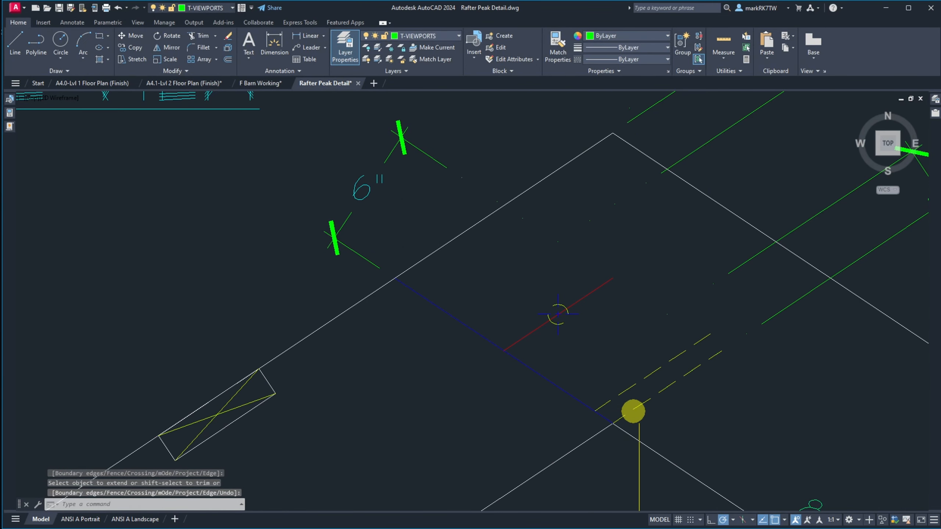
pyautogui.press('Escape')
# Erase the original dashed line that starts at the inner rafter peak
pyautogui.write('e')
pyautogui.press('Return')
pyautogui.press('Escape')
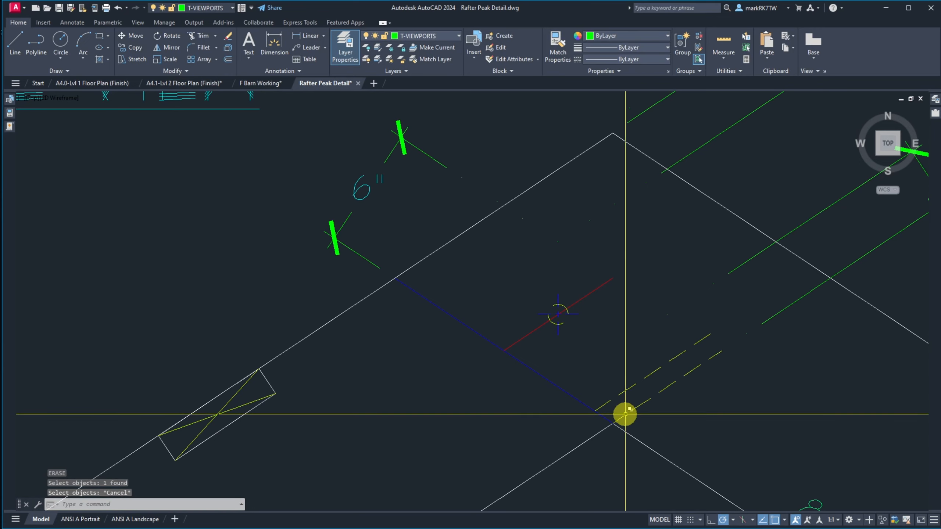
pyautogui.scroll(5, 607, 431)
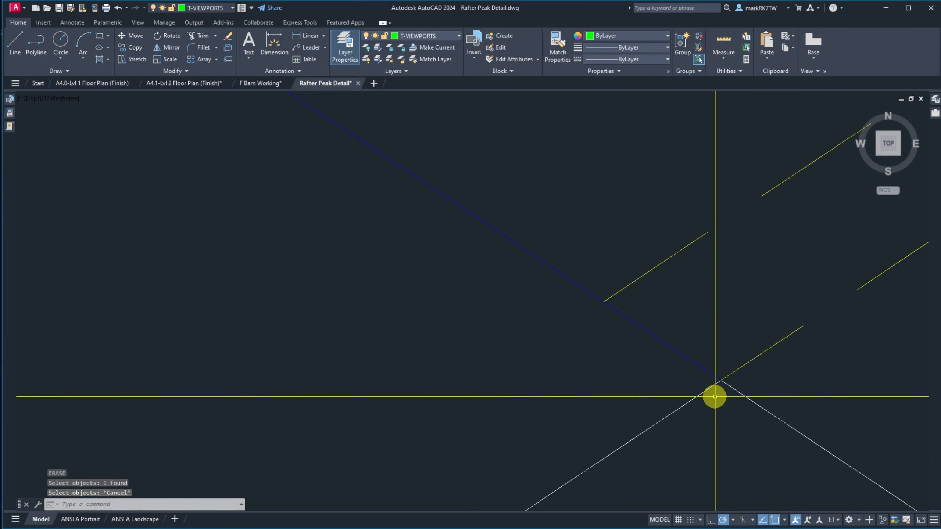
pyautogui.write('e')
pyautogui.press('Return')
pyautogui.click(756, 358)
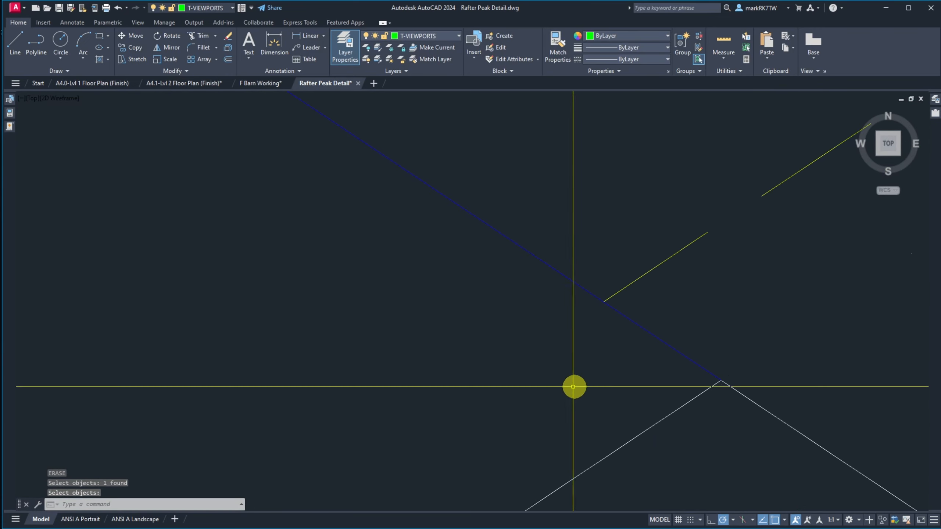
pyautogui.scroll(-3, 574, 386)
pyautogui.scroll(3, 575, 379)
pyautogui.scroll(-3, 589, 378)
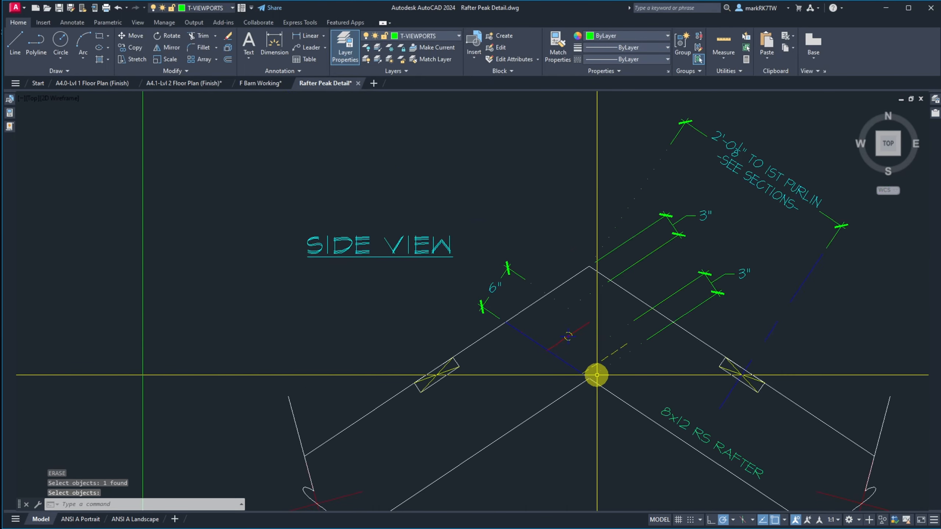
pyautogui.scroll(2, 586, 378)
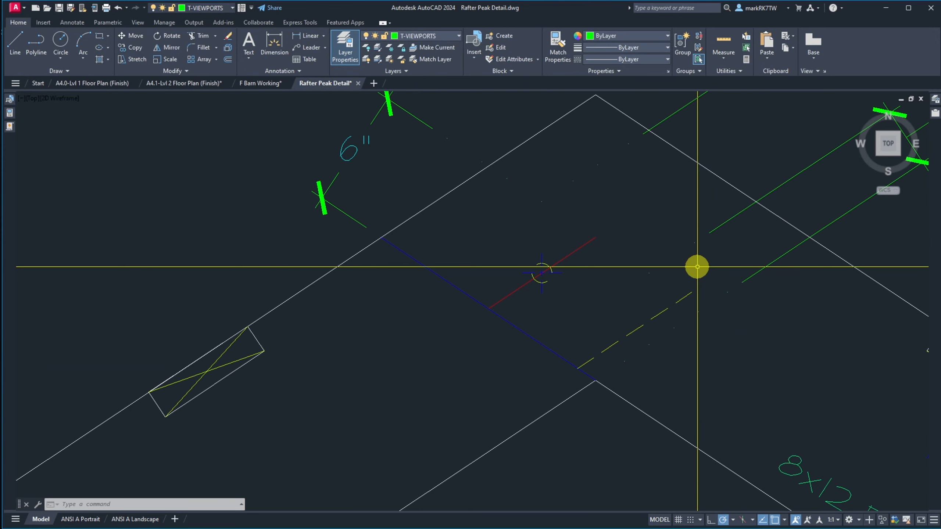
# Draw a line from the dashed line's lower end on the blue line perpendicular to the right rafter's top edge
pyautogui.write('l')
pyautogui.press('Return')
pyautogui.click(577, 368)
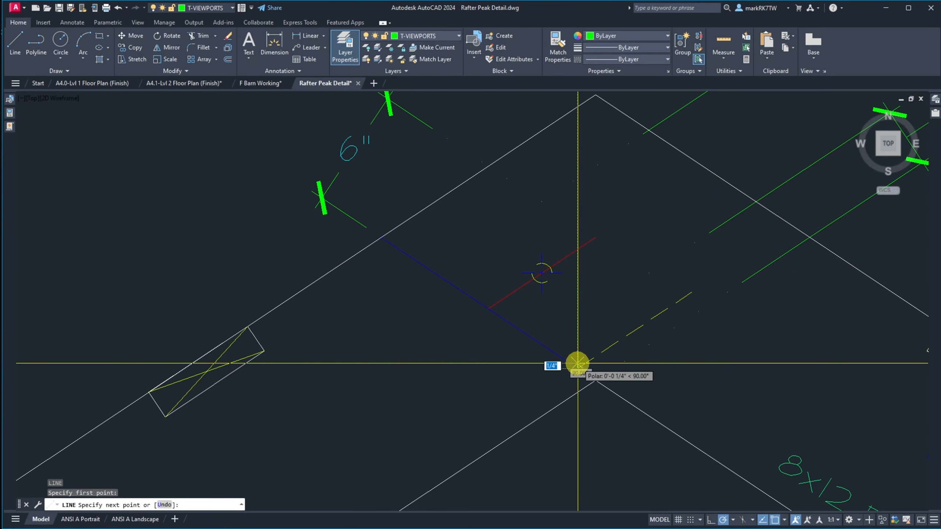
pyautogui.write('per')
pyautogui.press('Return')
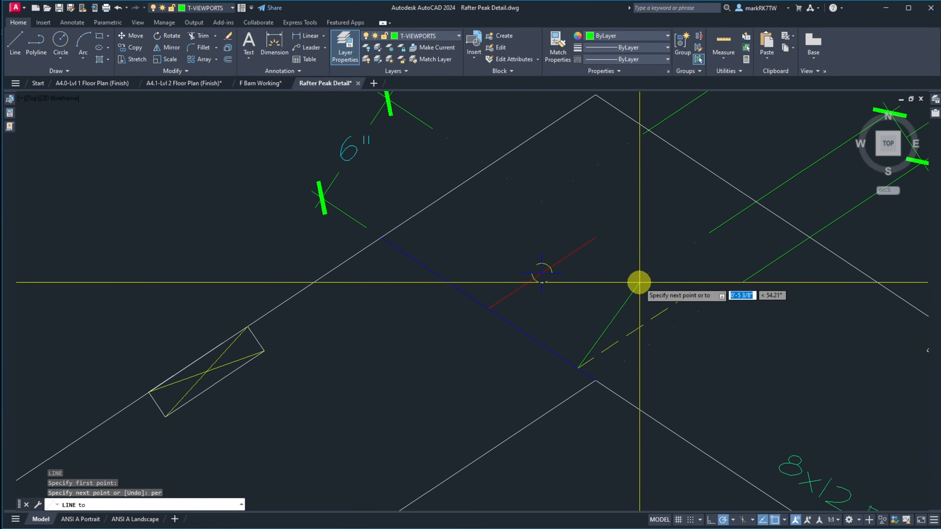
pyautogui.press('Return')
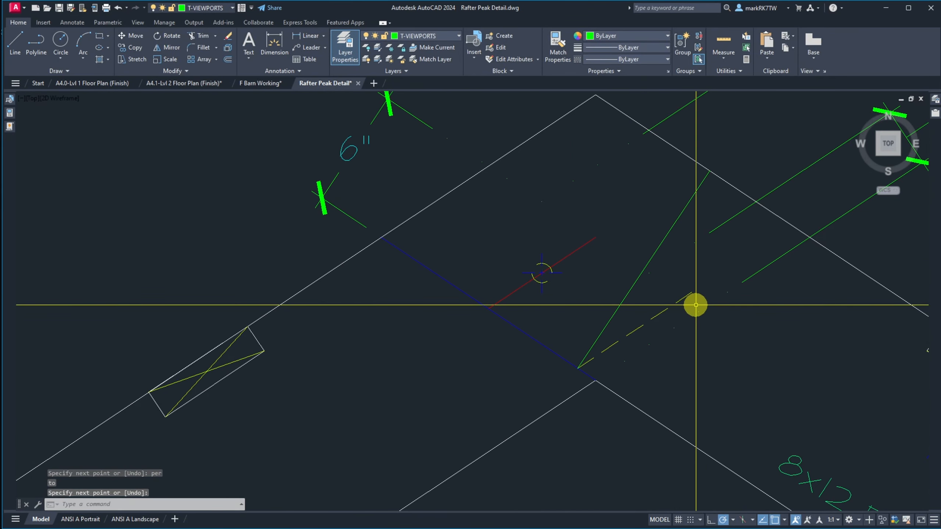
# Match the properties of the dashed tenon line onto the new perpendicular line
pyautogui.write('ma')
pyautogui.press('Return')
pyautogui.click(668, 310)
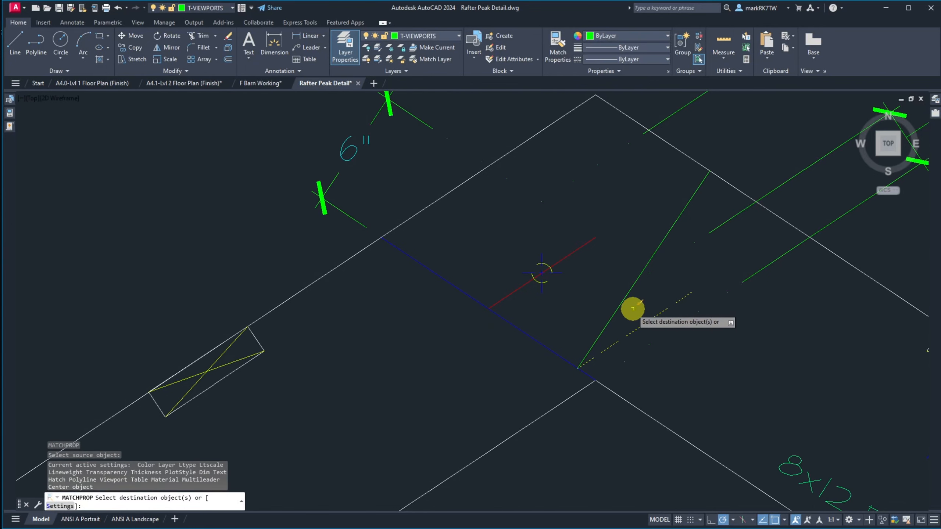
pyautogui.press('Return')
# Erase the 1-inch offset dashed line, keeping the perpendicular dashed line
pyautogui.write('e')
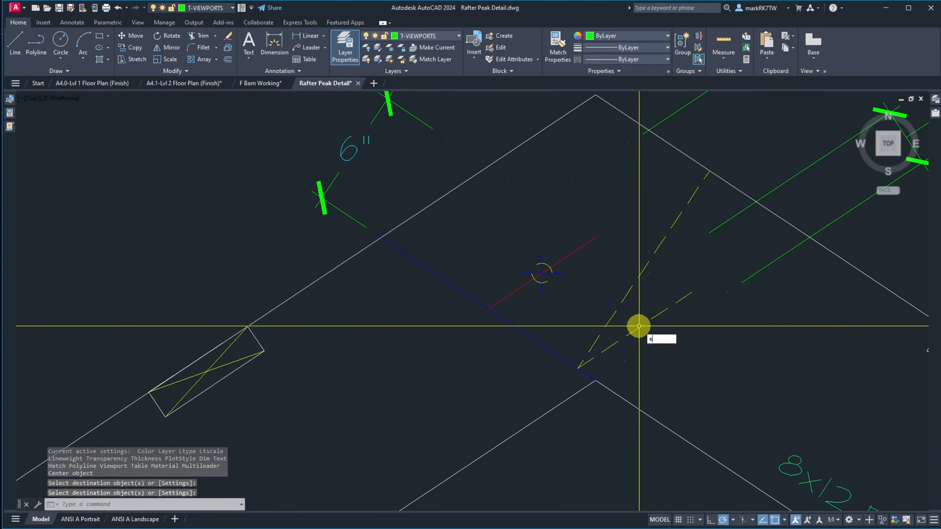
pyautogui.press('Return')
pyautogui.click(640, 327)
pyautogui.press('Return')
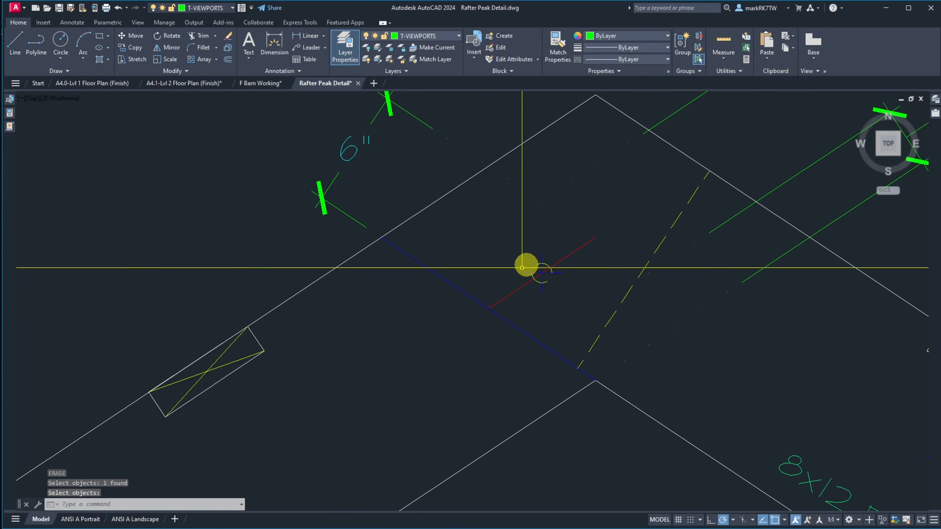
# Switch to the photo viewer and examine the picture of the assembled rafter peak joint
pyautogui.moveTo(471, 523)
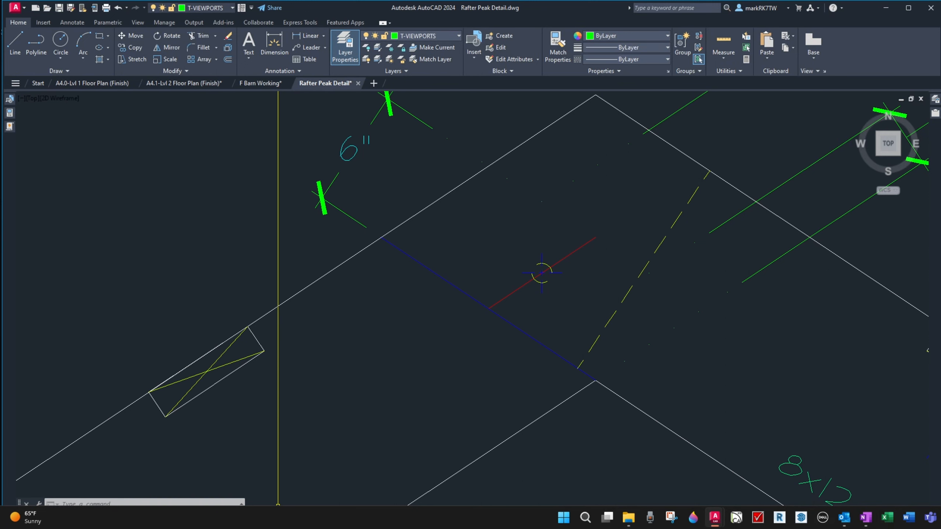
pyautogui.hotkey('alt', 'Tab')
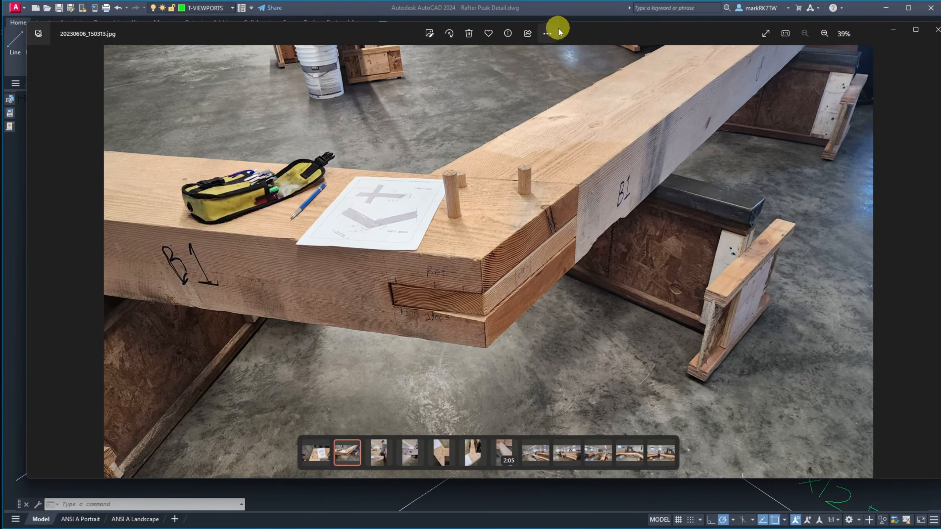
pyautogui.moveTo(601, 28); pyautogui.dragTo(669, 35)
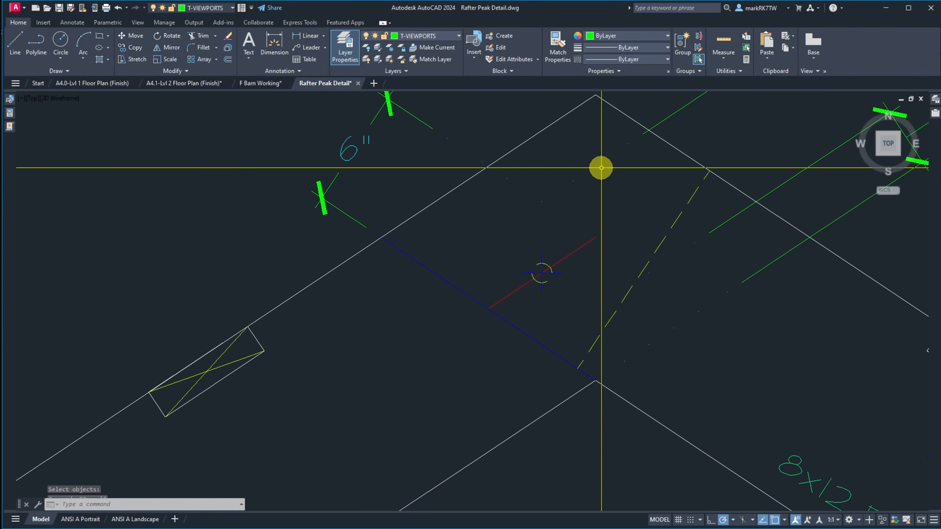
# Stretch both ends of the red guide line so it runs vertically from the outer peak to the inner peak
pyautogui.click(581, 245)
pyautogui.click(590, 242)
pyautogui.click(597, 239)
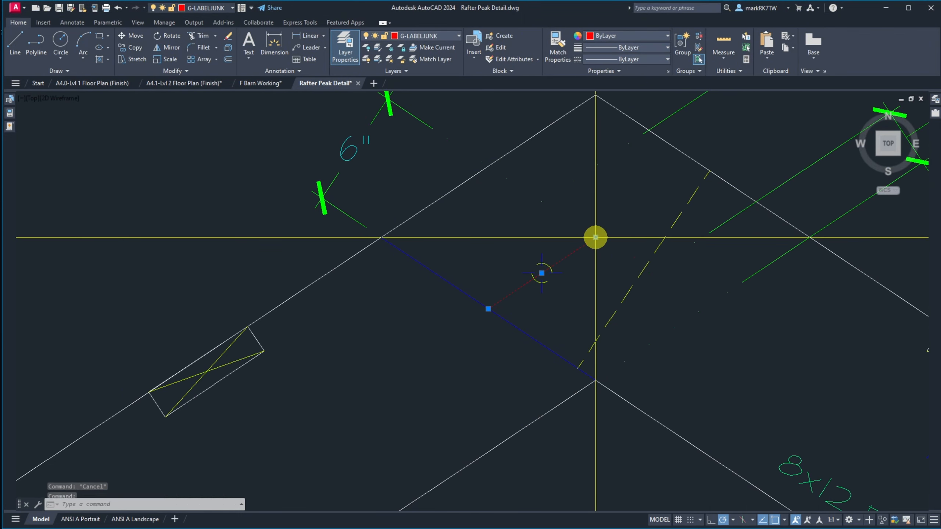
pyautogui.click(595, 238)
pyautogui.click(595, 95)
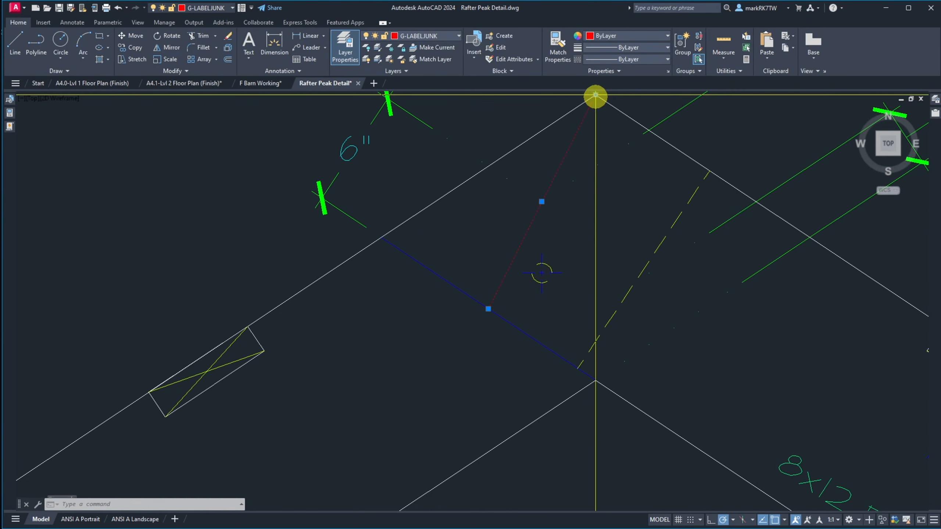
pyautogui.click(489, 309)
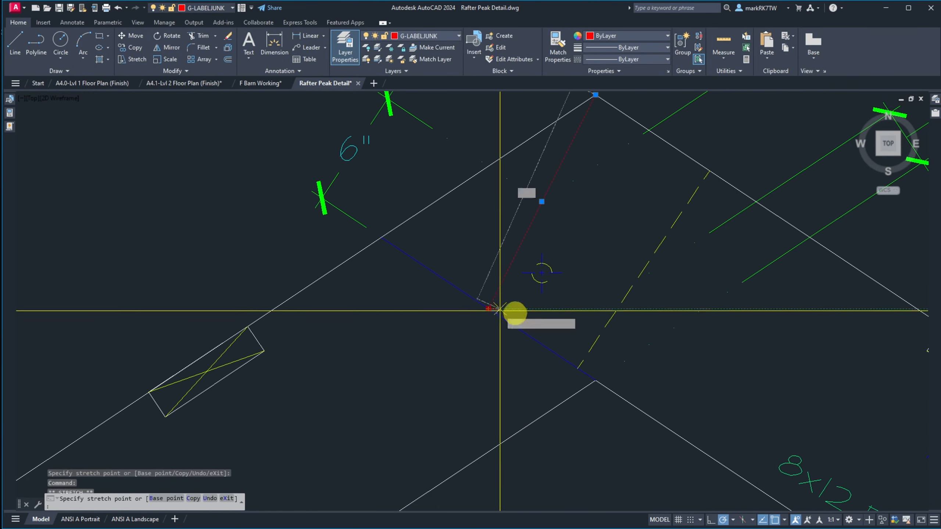
pyautogui.click(595, 381)
pyautogui.press('Escape')
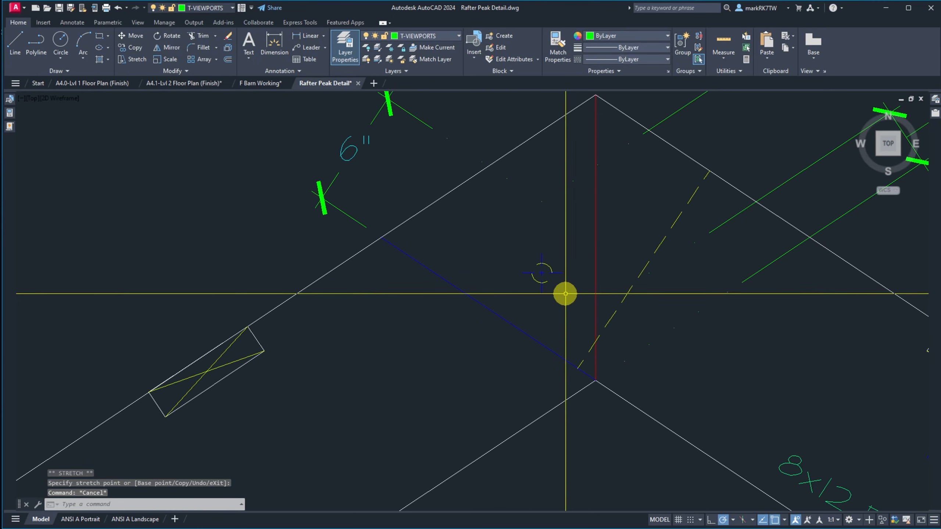
# Move the peg hole circle and its centre marks onto the vertical red guide line
pyautogui.write('m')
pyautogui.press('Return')
pyautogui.click(566, 294)
pyautogui.click(523, 259)
pyautogui.press('Return')
pyautogui.click(542, 273)
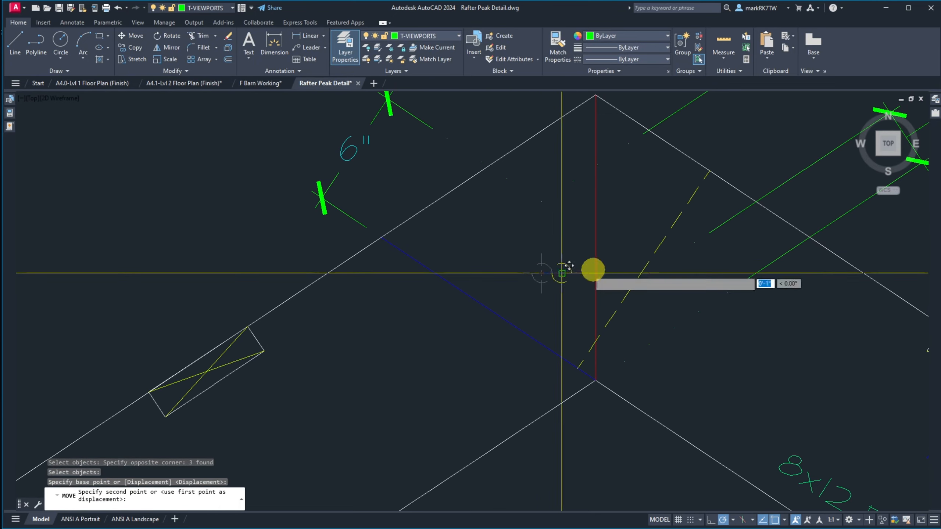
pyautogui.click(594, 251)
# Move the peg hole circle and its centre marks to the midpoint of the vertical red guide line
pyautogui.press('Return')
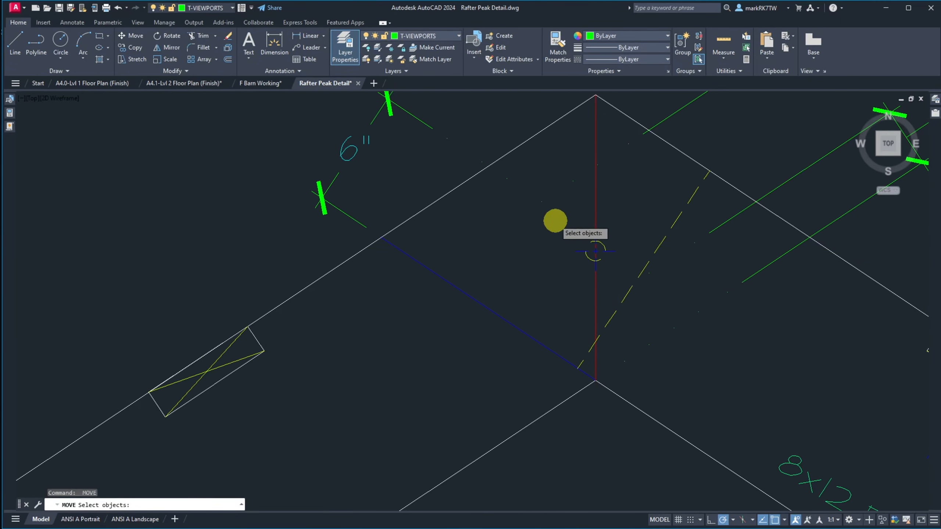
pyautogui.click(552, 220)
pyautogui.click(630, 273)
pyautogui.press('Return')
pyautogui.click(629, 273)
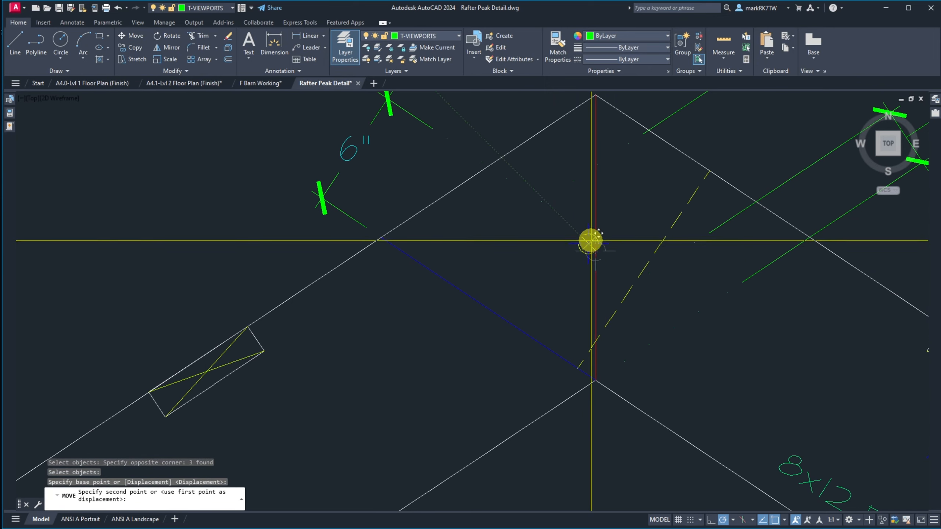
pyautogui.click(595, 236)
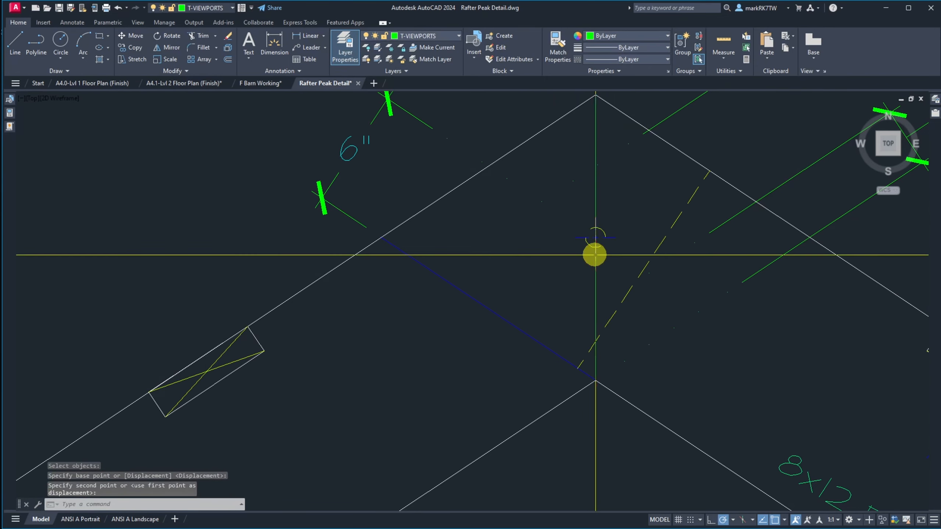
# Move the peg hole circle and its centre marks off the red guide line toward the blue shoulder line
pyautogui.press('Return')
pyautogui.click(567, 203)
pyautogui.click(624, 275)
pyautogui.press('Return')
pyautogui.click(596, 237)
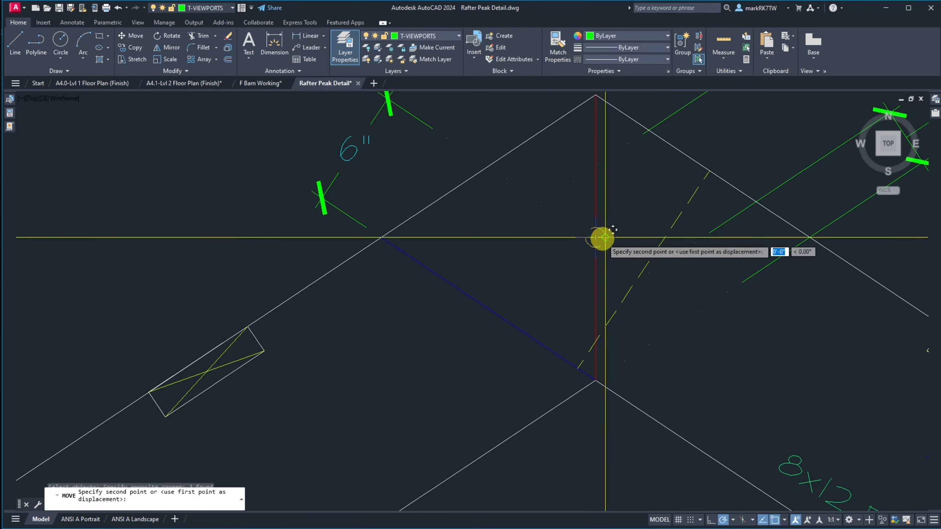
pyautogui.click(491, 257)
# Move the peg hole circle and its centre marks back onto the midpoint of the vertical red guide line
pyautogui.press('Return')
pyautogui.click(466, 235)
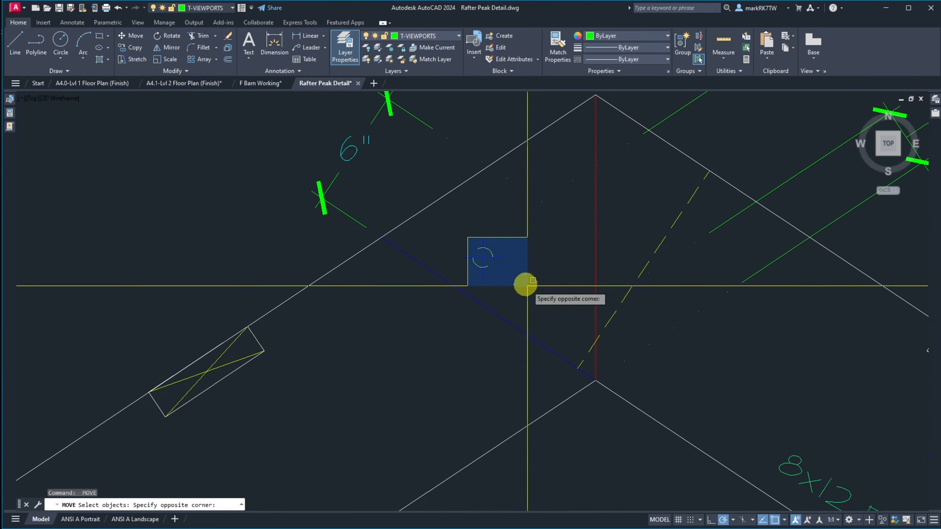
pyautogui.click(525, 284)
pyautogui.click(504, 273)
pyautogui.click(479, 242)
pyautogui.press('Return')
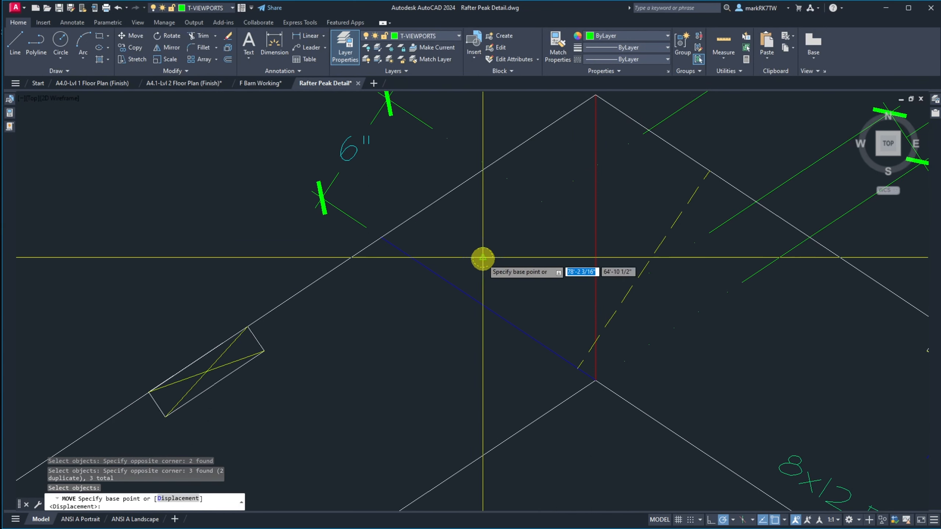
pyautogui.click(482, 257)
pyautogui.write('m')
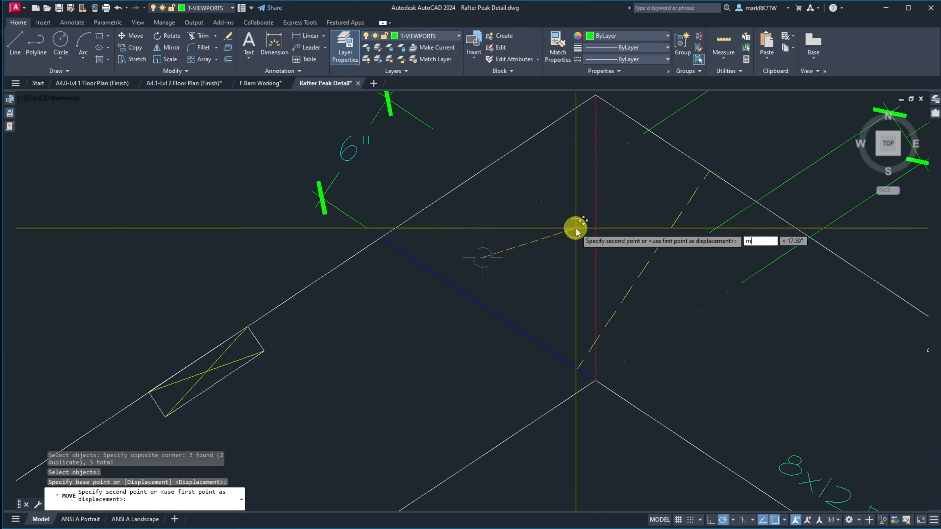
pyautogui.write('id')
pyautogui.press('Return')
pyautogui.click(590, 232)
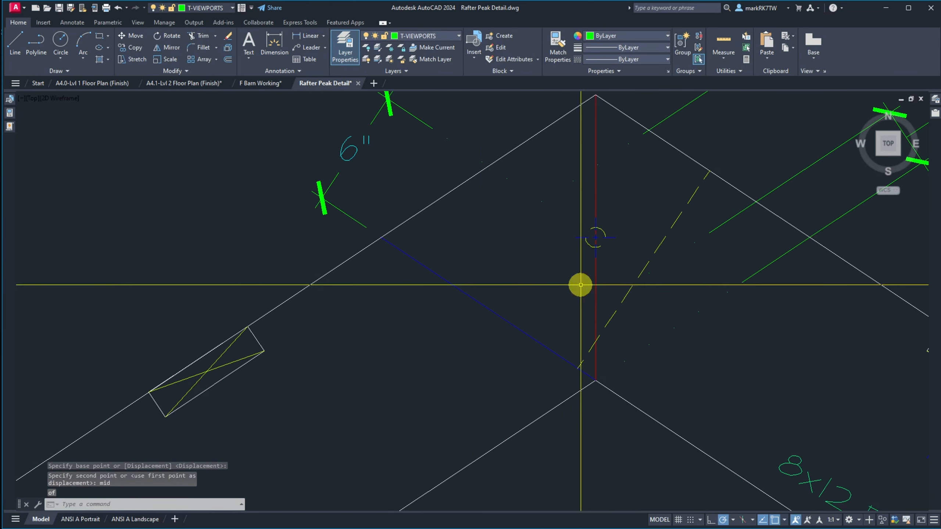
# Try to erase the vertical red guide line running between the outer and inner peaks
pyautogui.click(596, 295)
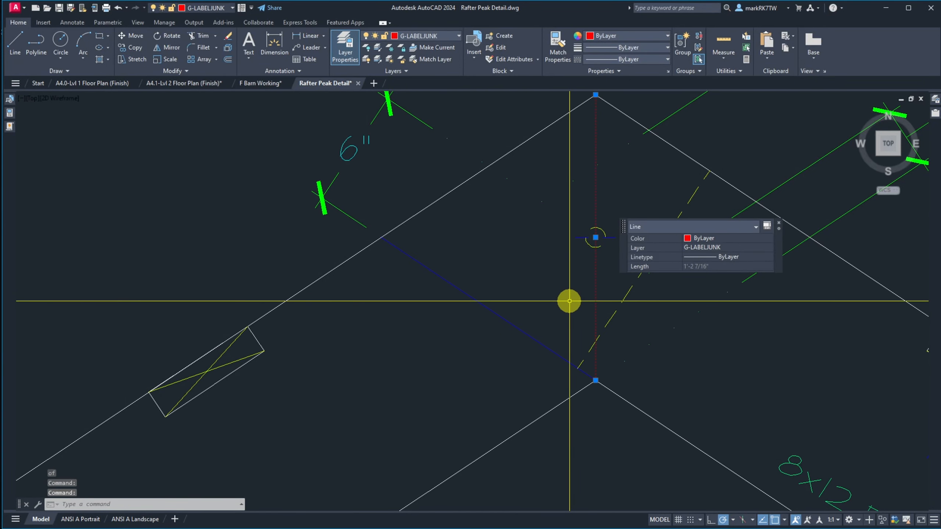
pyautogui.write('E')
pyautogui.press('Return')
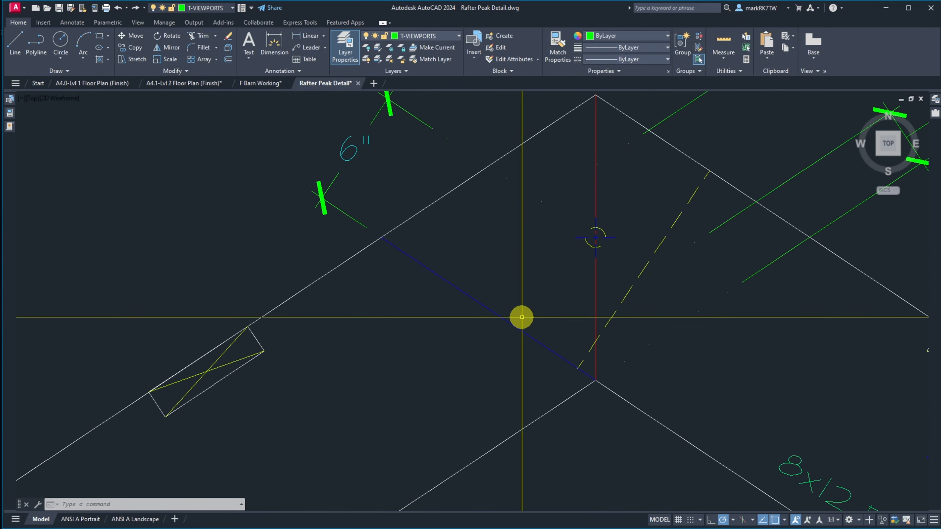
# Offset the blue shoulder line by 1" twice in succession toward the peg hole
pyautogui.write('o')
pyautogui.press('Return')
pyautogui.write('1')
pyautogui.press('Return')
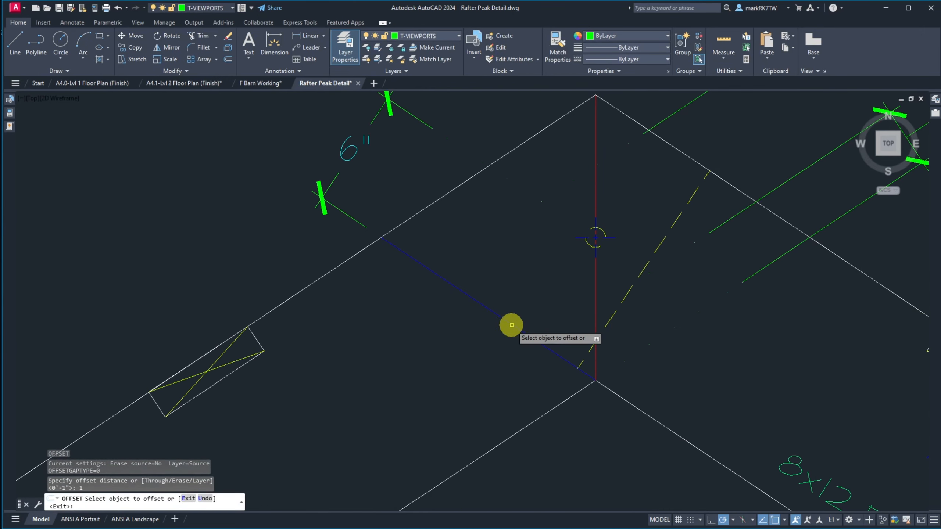
pyautogui.click(512, 325)
pyautogui.click(537, 304)
pyautogui.click(529, 312)
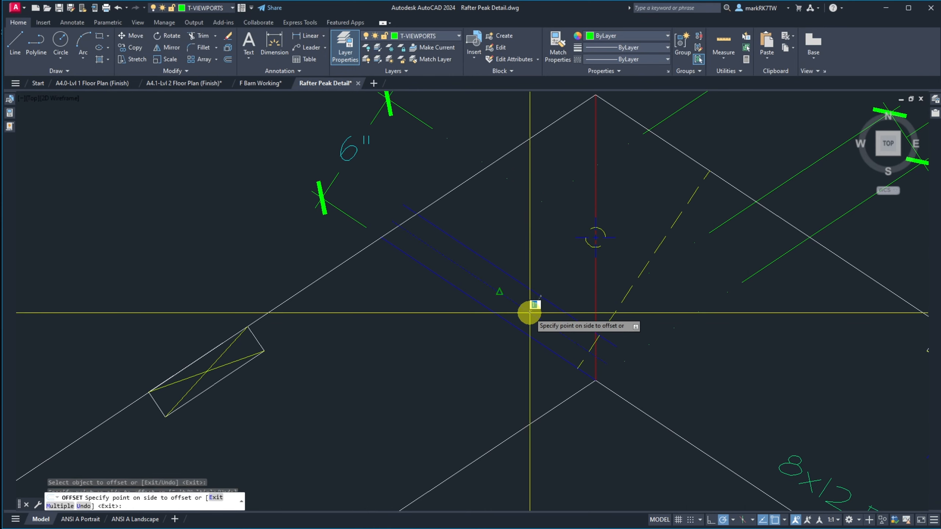
pyautogui.click(553, 290)
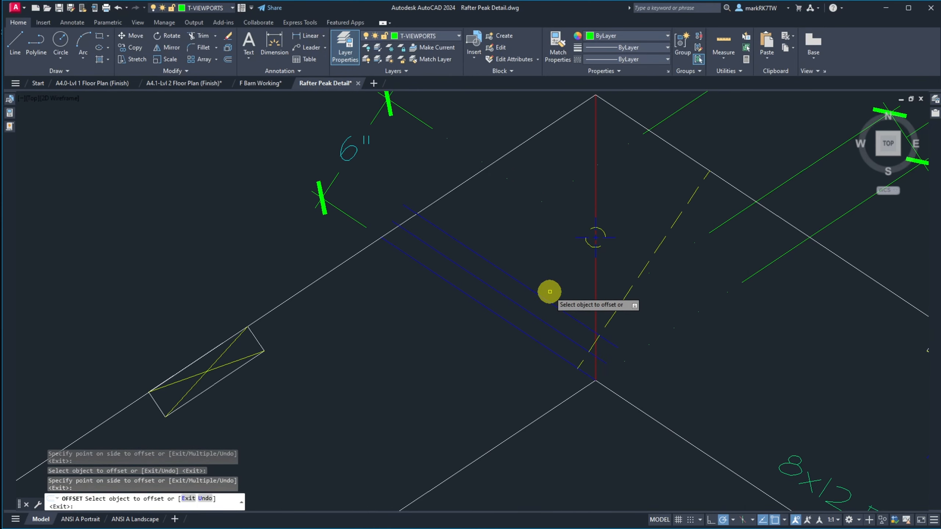
pyautogui.press('Return')
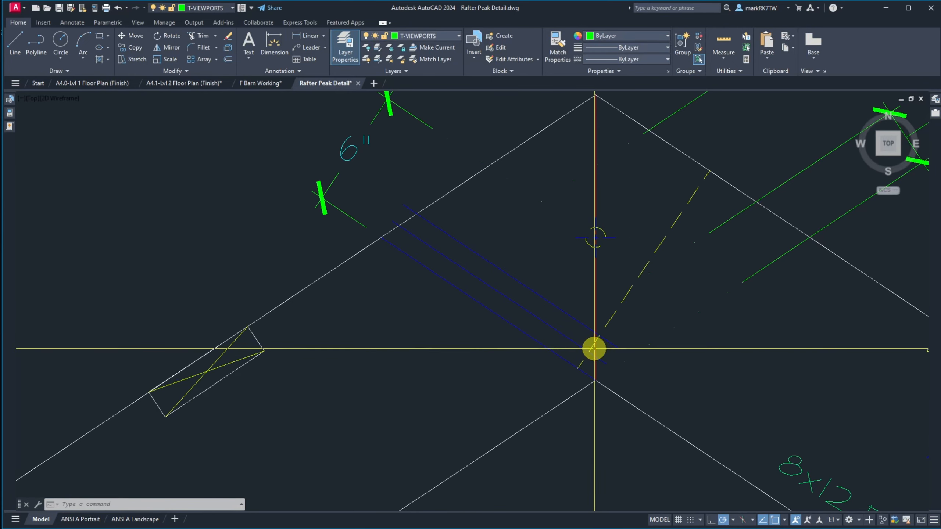
# Offset the dashed yellow line 2" toward the peg hole and the blue shoulder line
pyautogui.write('o')
pyautogui.press('Return')
pyautogui.write('2')
pyautogui.press('Return')
pyautogui.click(609, 321)
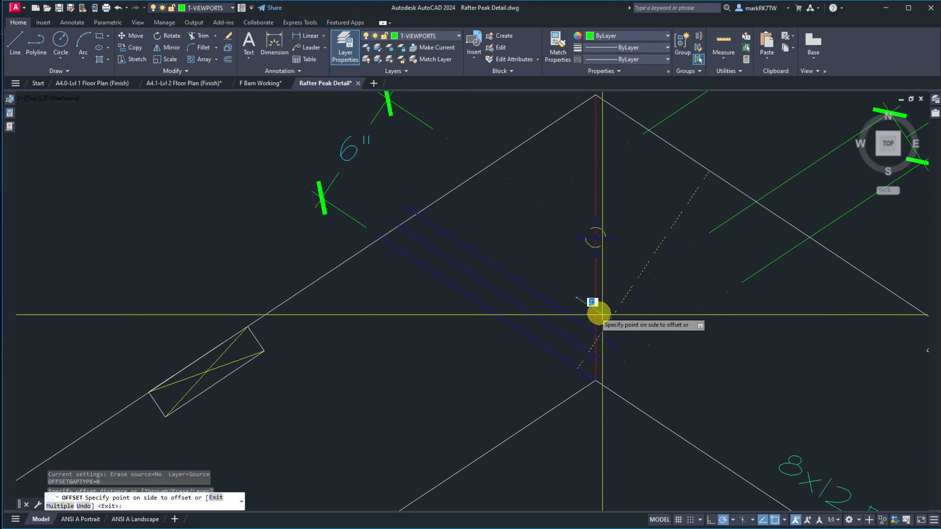
pyautogui.click(578, 302)
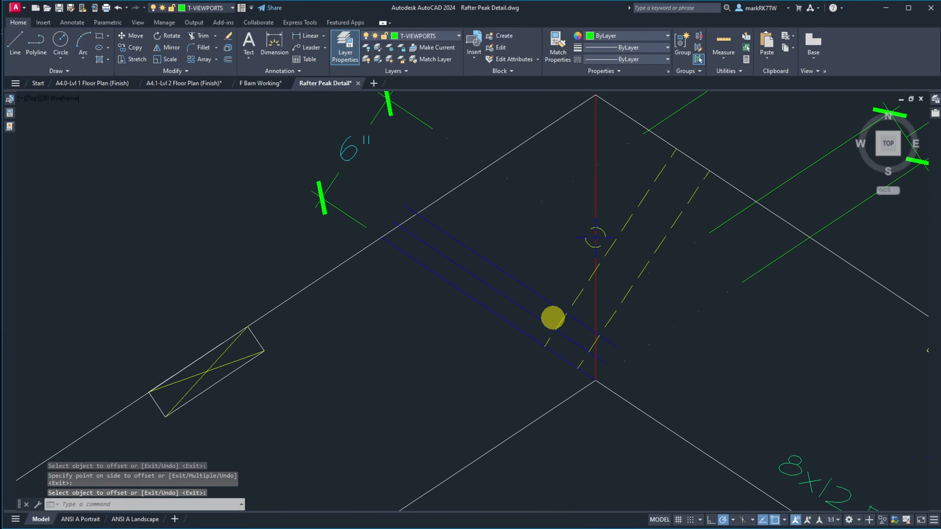
# Copy the peg hole circle with its centre marks onto the lower part of the offset dashed line, between the blue offset lines
pyautogui.write('co')
pyautogui.press('Return')
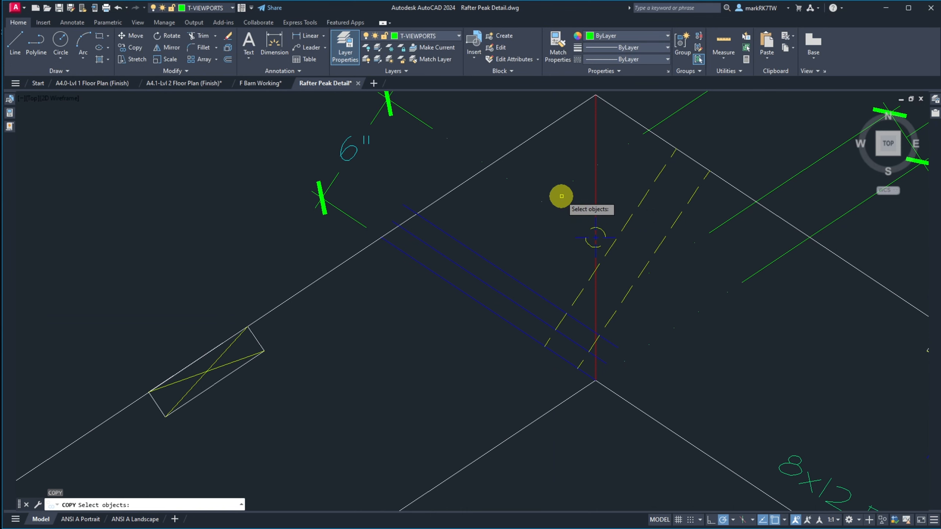
pyautogui.click(562, 196)
pyautogui.click(628, 267)
pyautogui.press('Return')
pyautogui.click(596, 237)
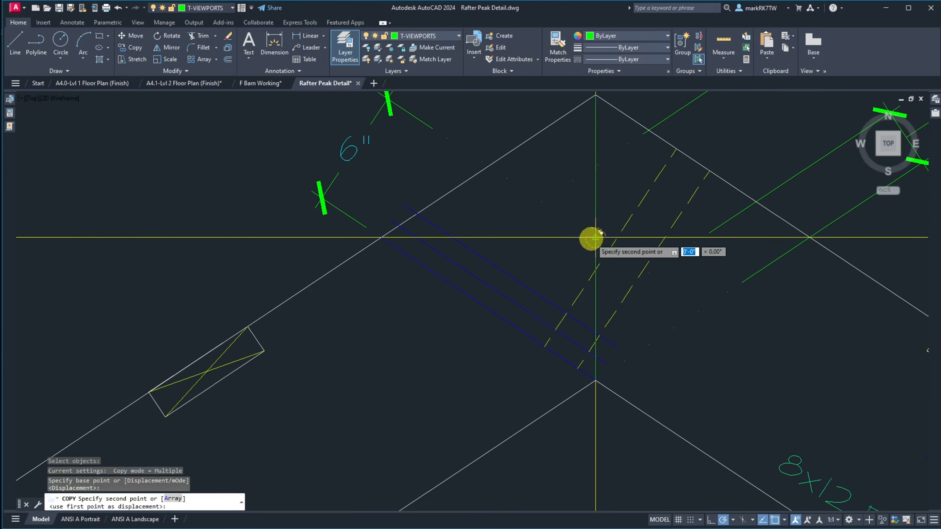
pyautogui.click(559, 328)
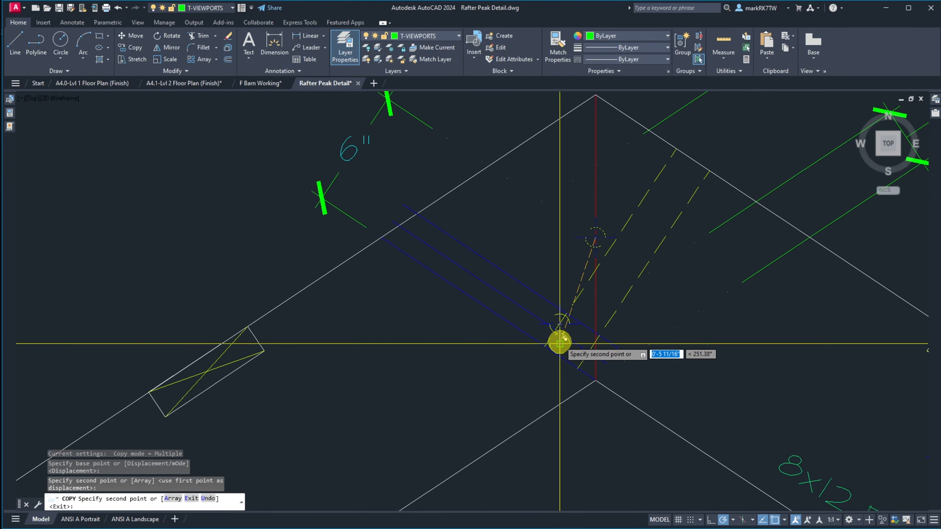
pyautogui.press('Return')
# Move the copied peg hole and its centre marks to the intersection of the offset dashed line and the middle blue line
pyautogui.scroll(5, 561, 339)
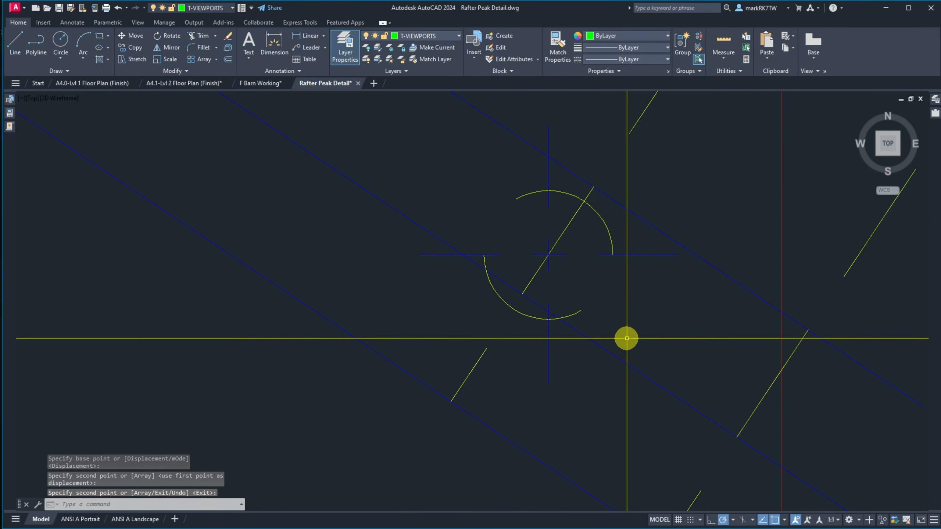
pyautogui.write('m')
pyautogui.press('Return')
pyautogui.click(379, 110)
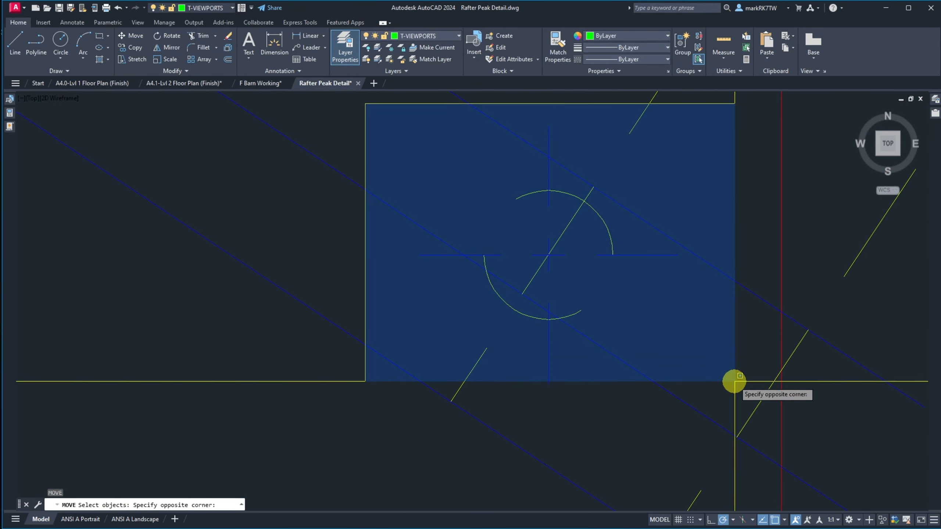
pyautogui.click(748, 414)
pyautogui.press('Return')
pyautogui.click(549, 256)
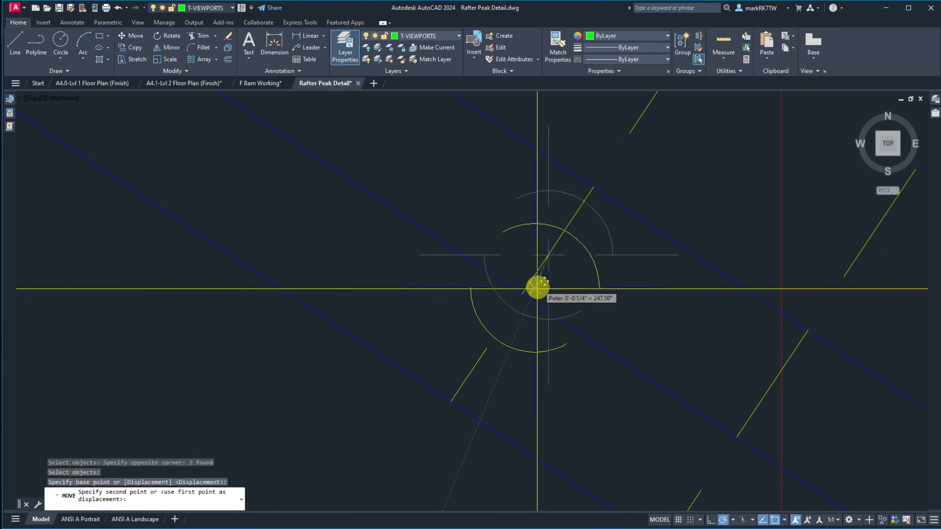
# Erase the offset dashed line and the middle blue offset line
pyautogui.click(577, 211)
pyautogui.write('e')
pyautogui.press('Return')
pyautogui.scroll(-6, 592, 242)
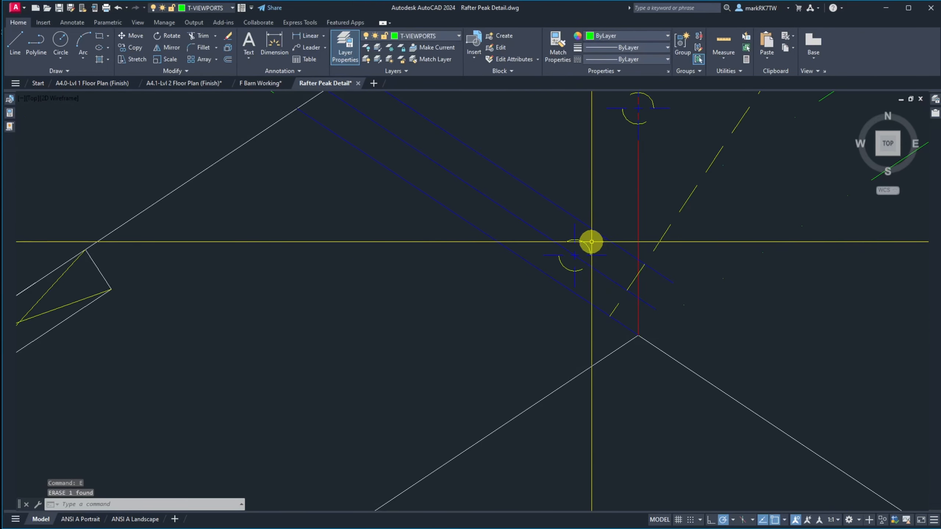
pyautogui.press('Return')
pyautogui.press('Return')
# Offset the upper edge of the left rafter 3" inward as a guide for another peg
pyautogui.scroll(-6, 559, 292)
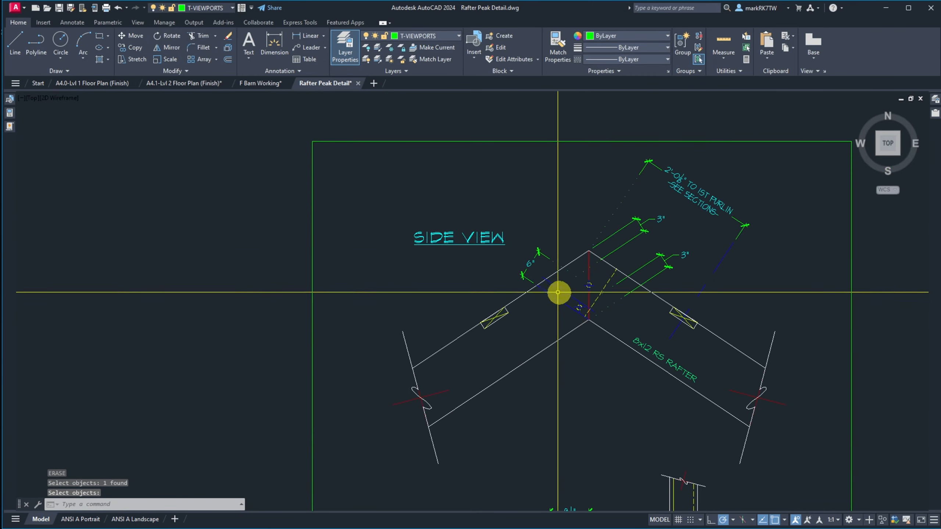
pyautogui.scroll(4, 553, 288)
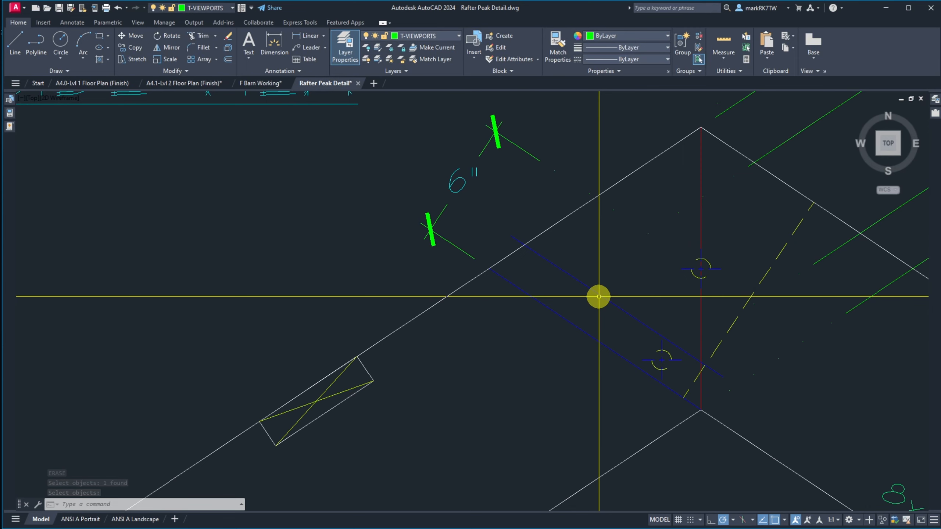
pyautogui.write('o')
pyautogui.press('Return')
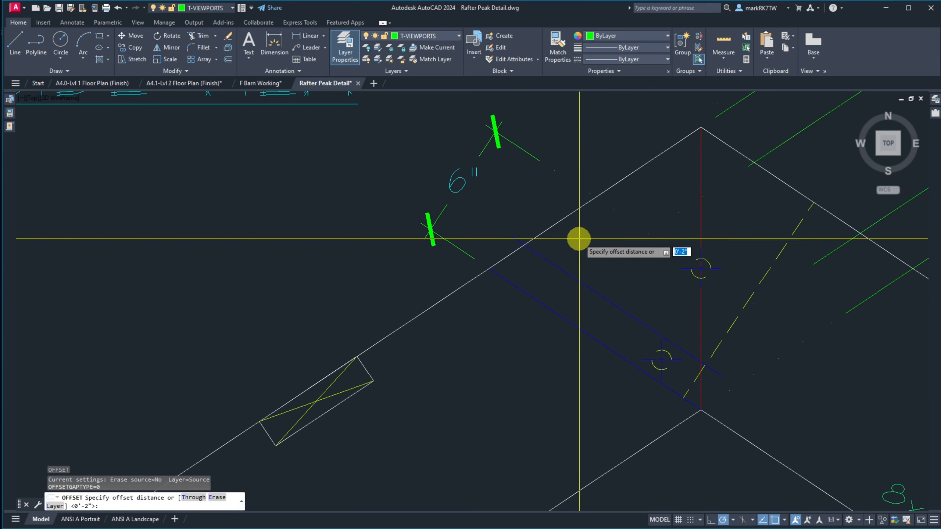
pyautogui.write('3')
pyautogui.press('Return')
pyautogui.click(554, 223)
pyautogui.click(580, 254)
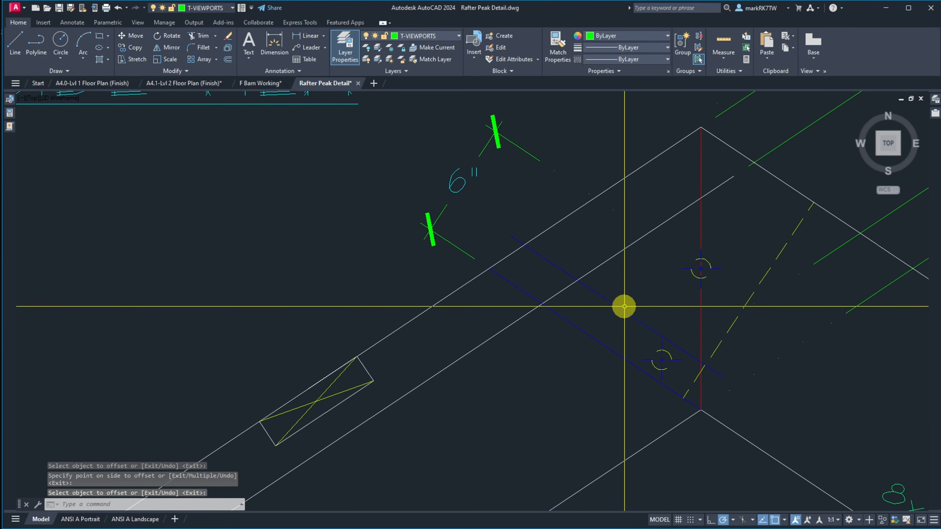
pyautogui.press('Return')
# Copy the lower peg hole and its centre marks to the intersection of the 3" rafter offset and the remaining blue offset line
pyautogui.write('co')
pyautogui.press('Return')
pyautogui.click(613, 316)
pyautogui.click(669, 405)
pyautogui.press('Return')
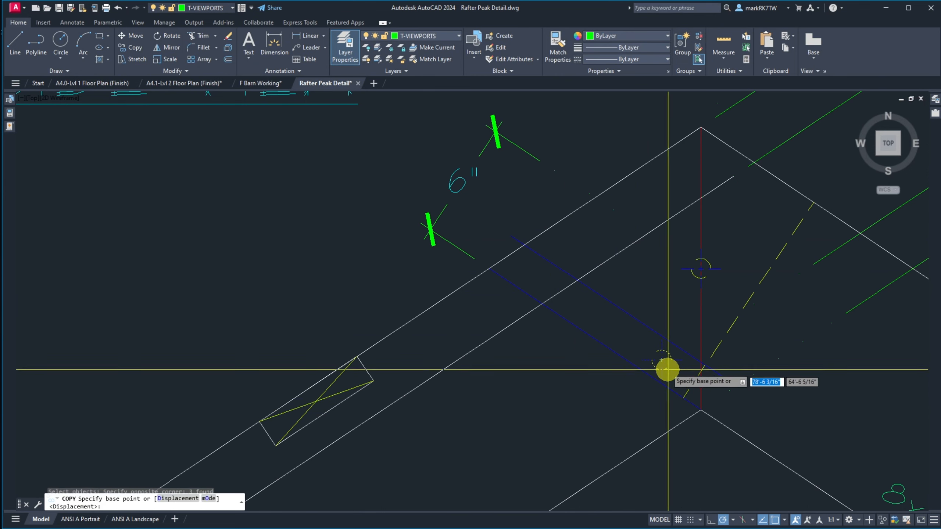
pyautogui.click(661, 359)
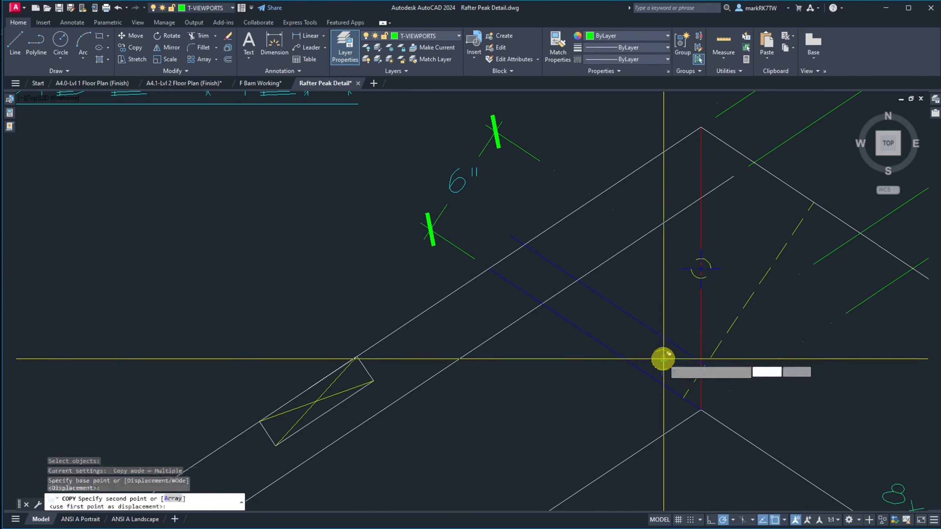
pyautogui.click(577, 280)
pyautogui.press('Return')
# Erase the remaining guide lines: the 3" rafter offset, the blue offset line and the vertical red line
pyautogui.write('e')
pyautogui.press('Return')
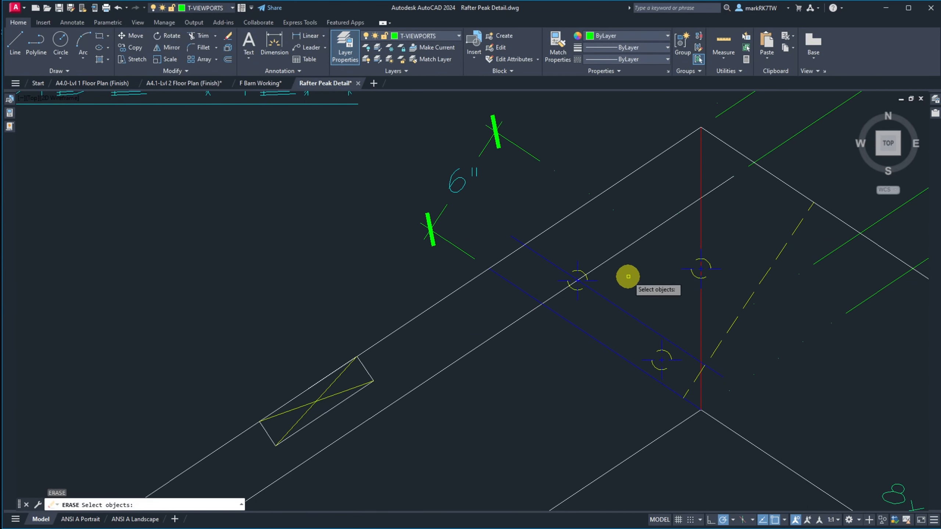
pyautogui.click(626, 226)
pyautogui.click(601, 303)
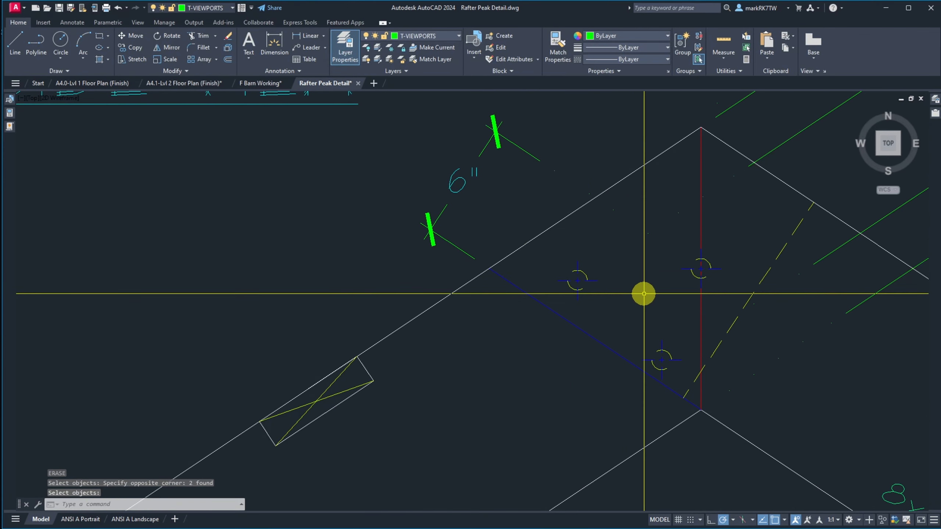
pyautogui.click(708, 237)
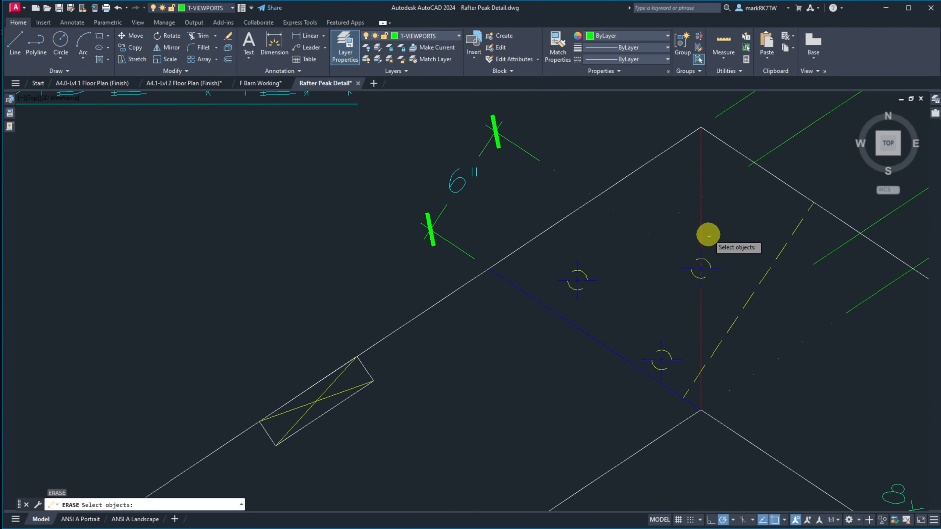
pyautogui.click(696, 228)
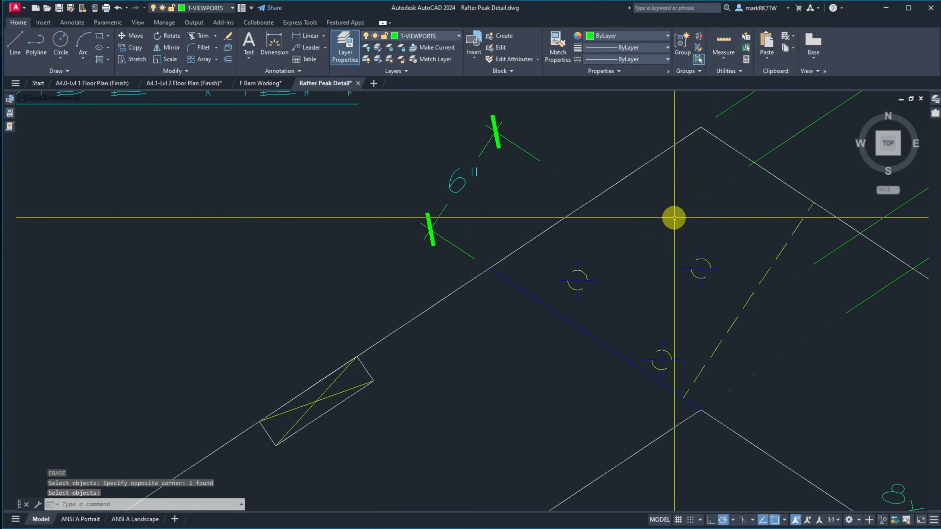
# Stretch the upper 3" dimension so it measures from the outer peak to the upper end of the dashed yellow line
pyautogui.scroll(-3, 675, 225)
pyautogui.scroll(2, 611, 235)
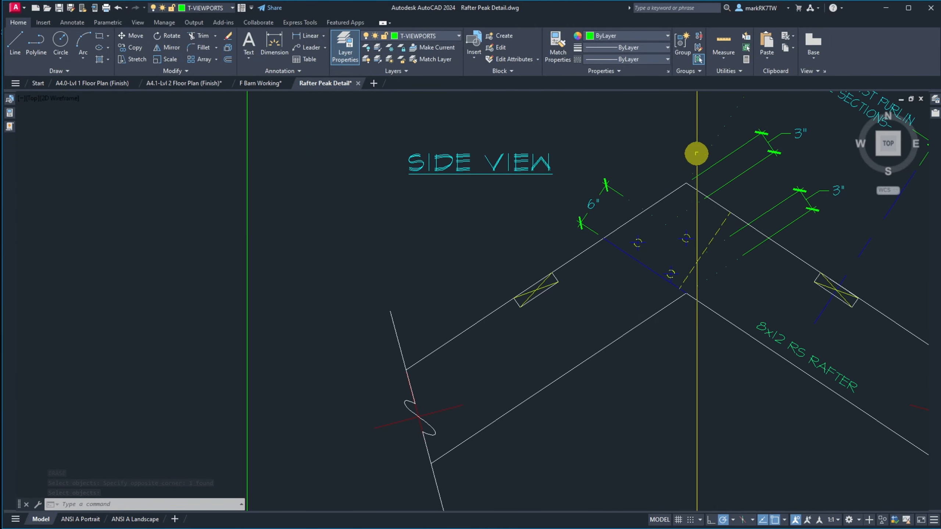
pyautogui.click(761, 179)
pyautogui.click(749, 159)
pyautogui.click(699, 202)
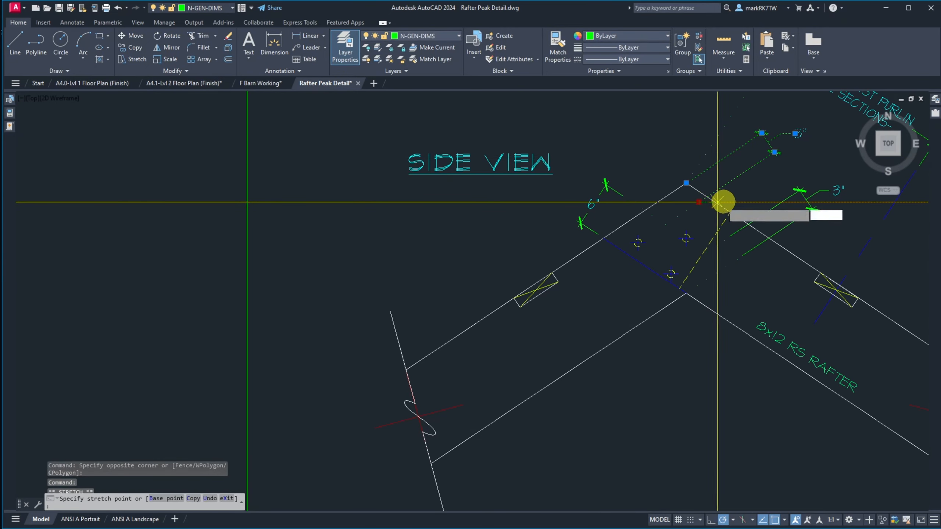
pyautogui.click(800, 188)
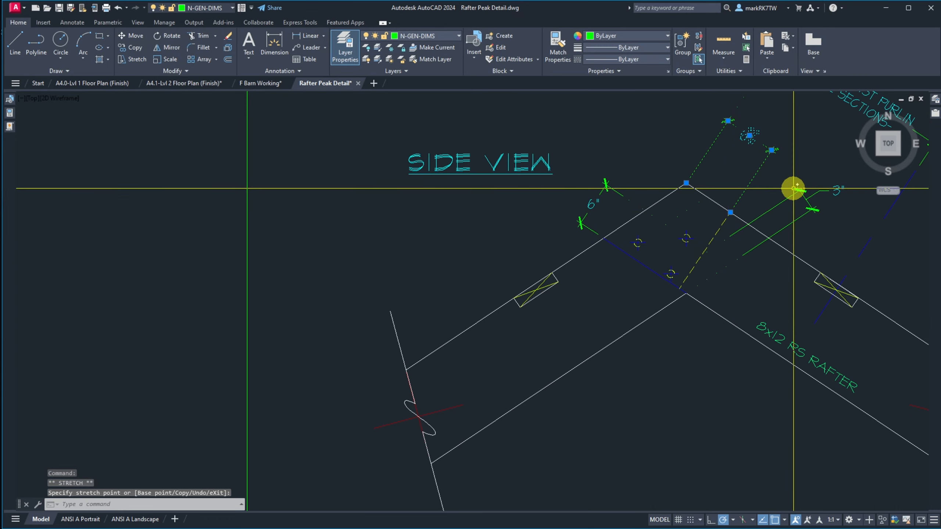
pyautogui.scroll(5, 752, 132)
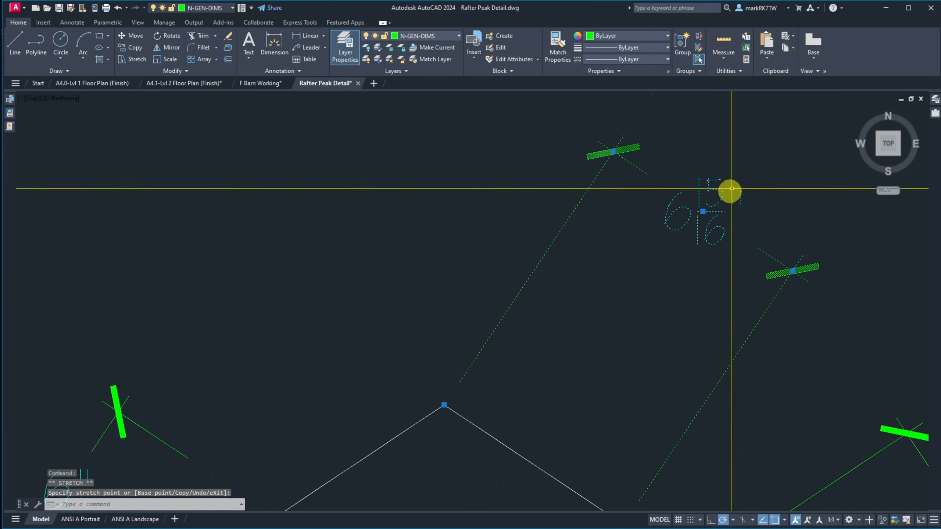
pyautogui.scroll(-8, 685, 160)
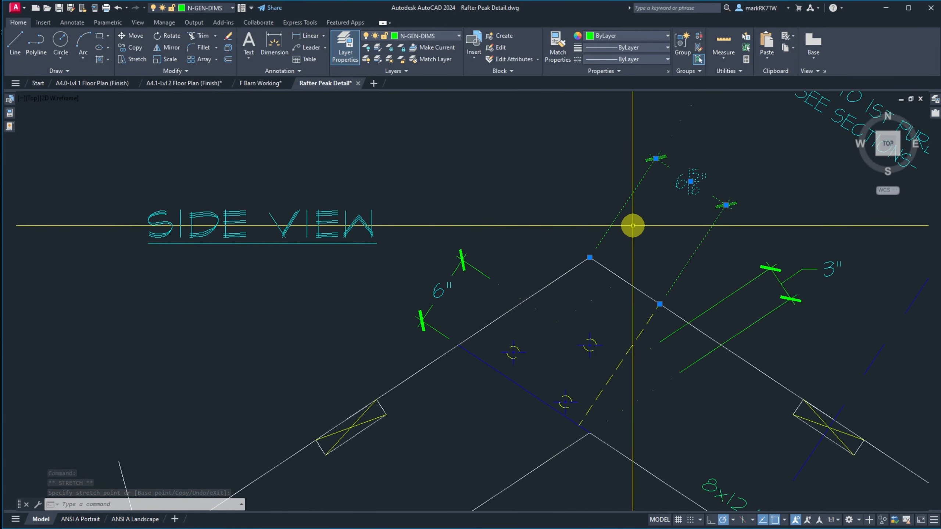
pyautogui.scroll(-2, 633, 230)
pyautogui.scroll(2, 654, 303)
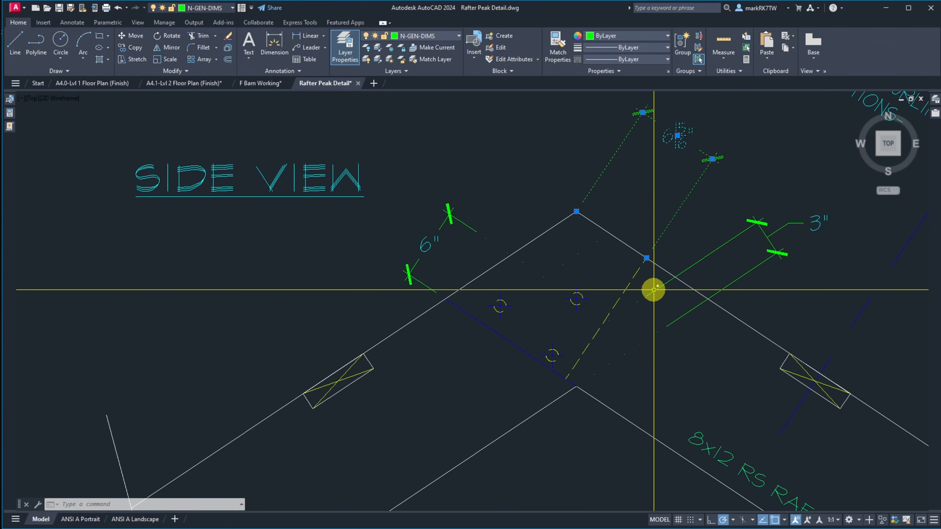
# Move the dashed yellow line so its upper end sits on the outer rafter peak
pyautogui.press('Escape')
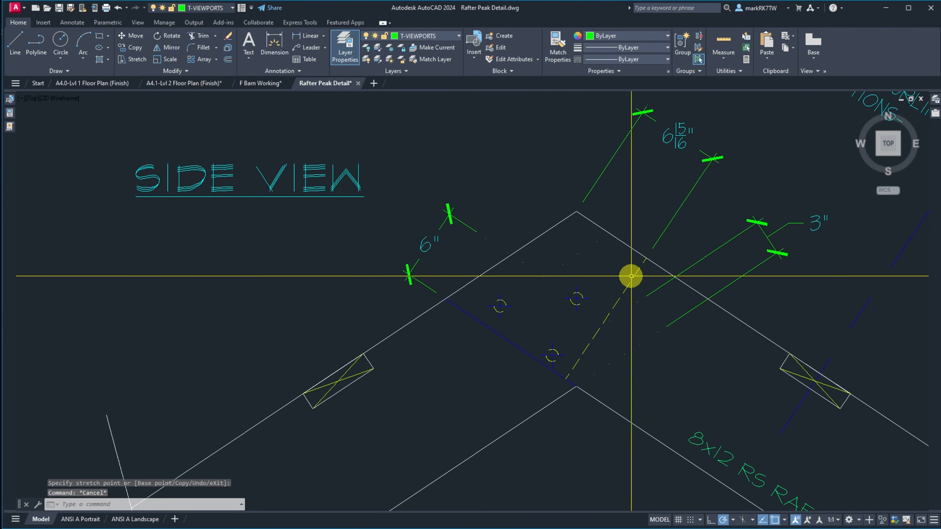
pyautogui.write('m')
pyautogui.press('Return')
pyautogui.click(634, 284)
pyautogui.click(628, 273)
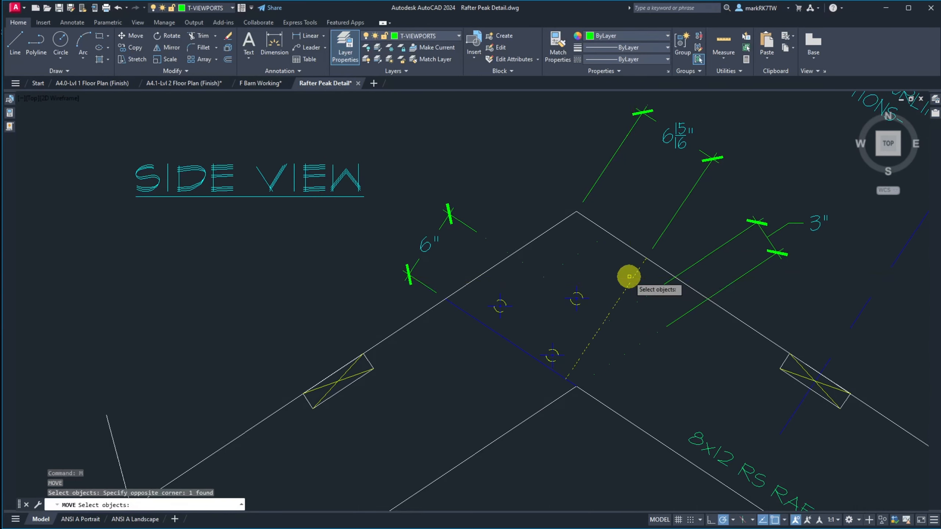
pyautogui.press('Return')
pyautogui.click(644, 259)
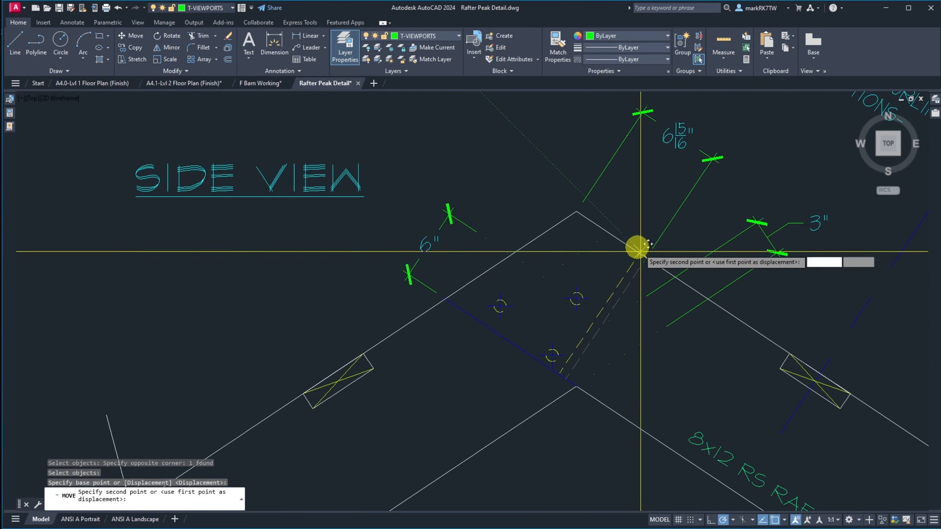
pyautogui.click(578, 212)
pyautogui.write('o')
pyautogui.press('Return')
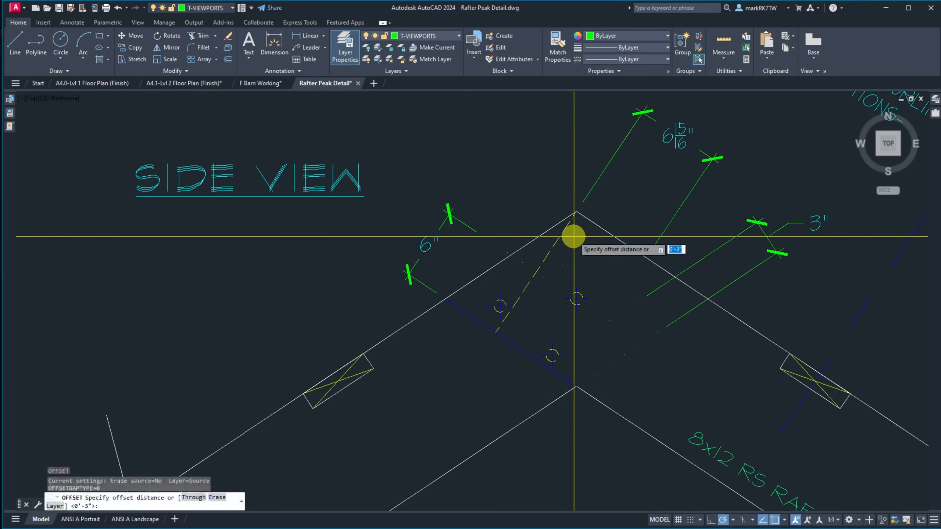
pyautogui.write('7')
pyautogui.press('Return')
pyautogui.press('Escape')
pyautogui.press('Escape')
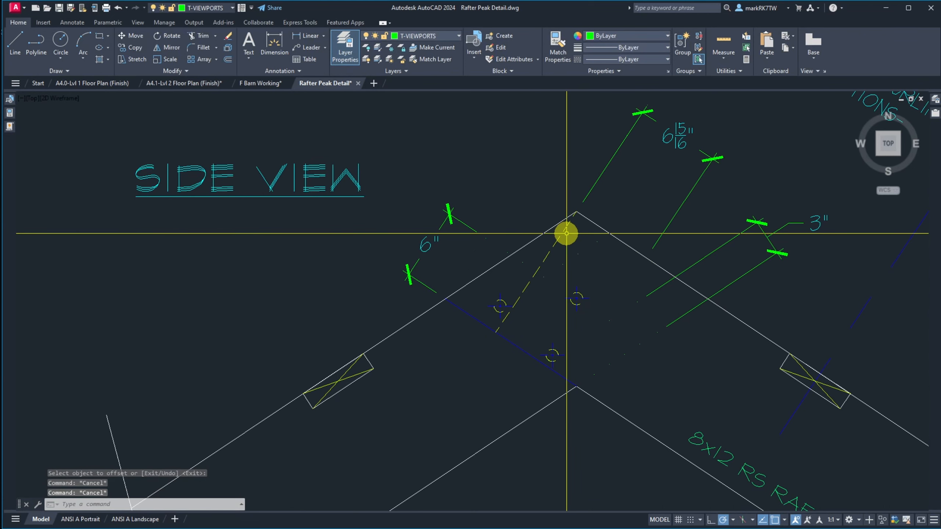
# Offset the dashed yellow line at the outer peak 7" toward the right rafter
pyautogui.press('Return')
pyautogui.write('7')
pyautogui.press('Return')
pyautogui.click(564, 231)
pyautogui.click(592, 248)
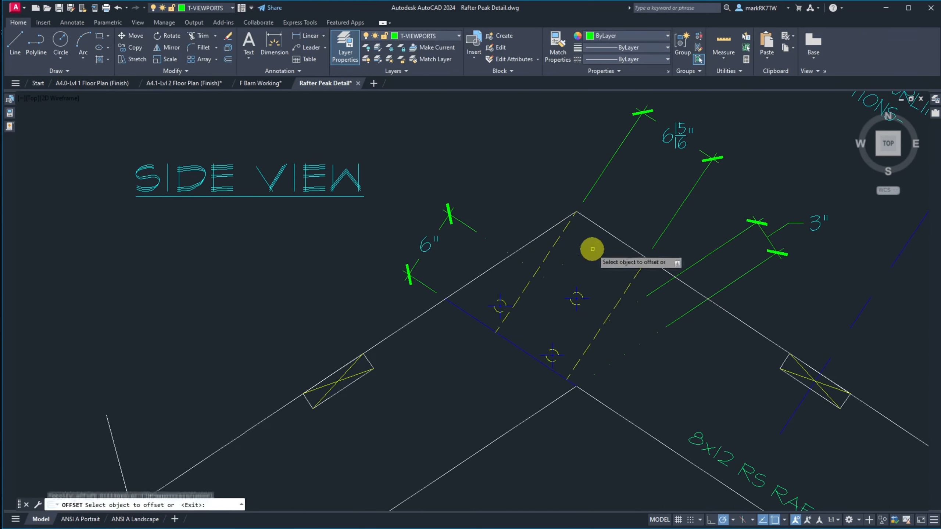
pyautogui.press('Return')
# Stretch the dimension that starts at the outer peak so it ends at the upper end of the offset dashed line
pyautogui.click(659, 240)
pyautogui.click(651, 231)
pyautogui.click(647, 255)
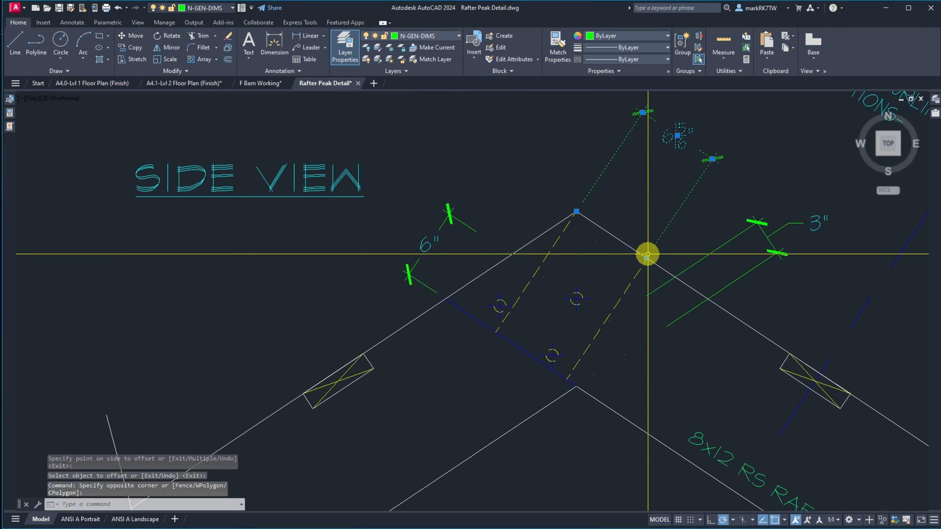
pyautogui.click(646, 258)
pyautogui.scroll(6, 647, 258)
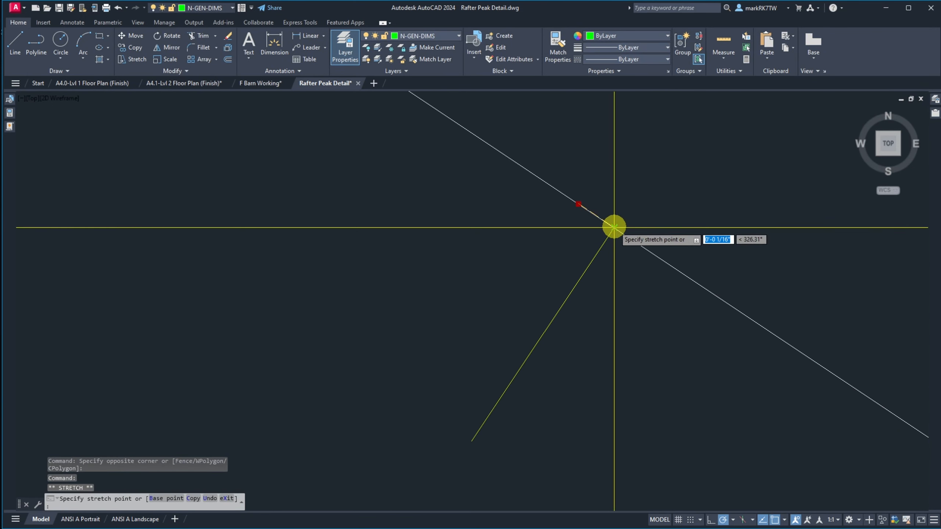
pyautogui.click(614, 228)
pyautogui.press('Escape')
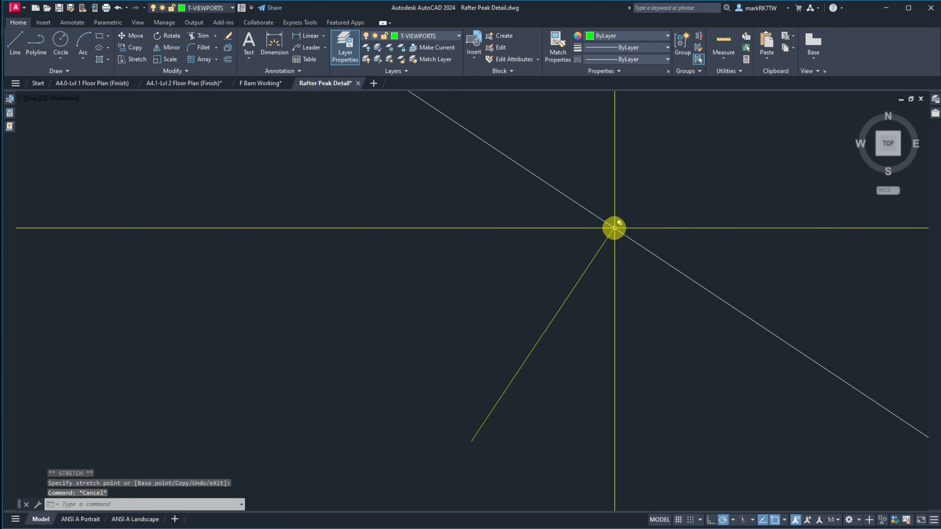
pyautogui.scroll(6, 616, 226)
pyautogui.scroll(-5, 609, 241)
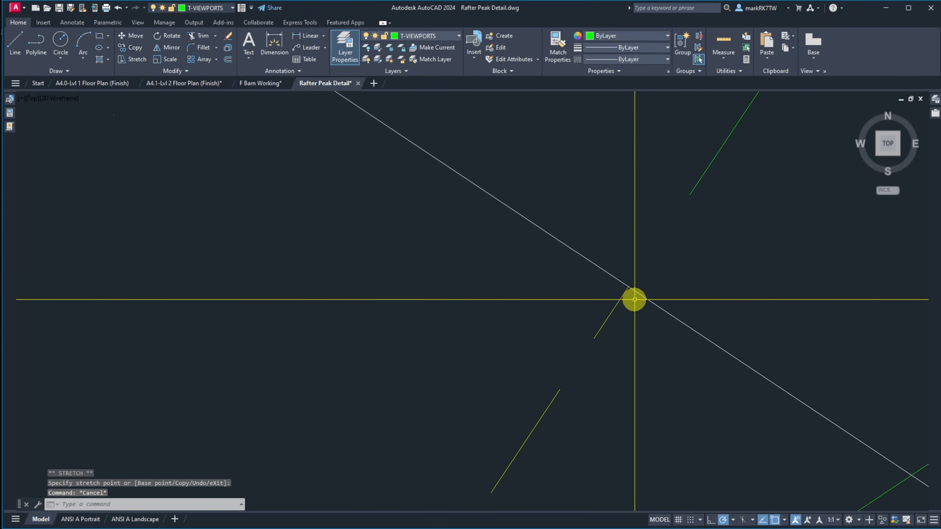
pyautogui.press('Escape')
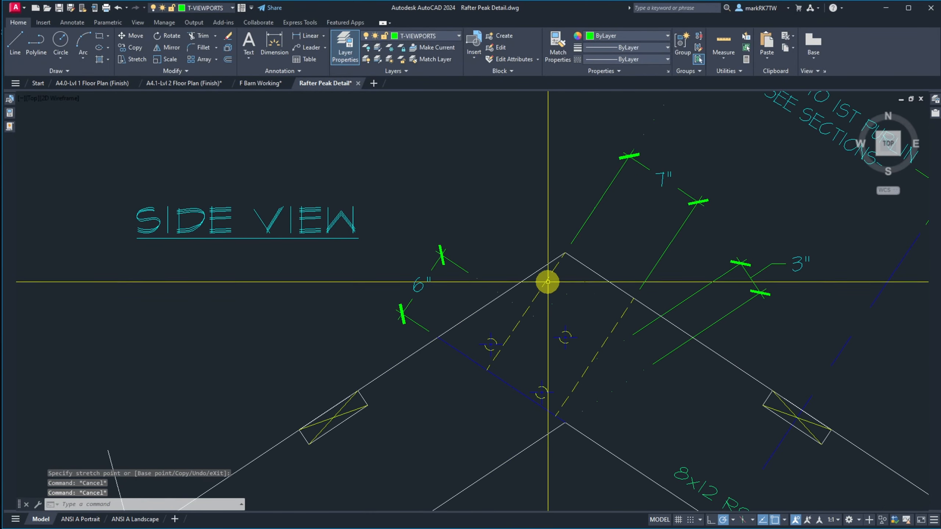
# Measure the distance from the lower end of the dashed yellow line to the inner rafter peak
pyautogui.scroll(-6, 556, 244)
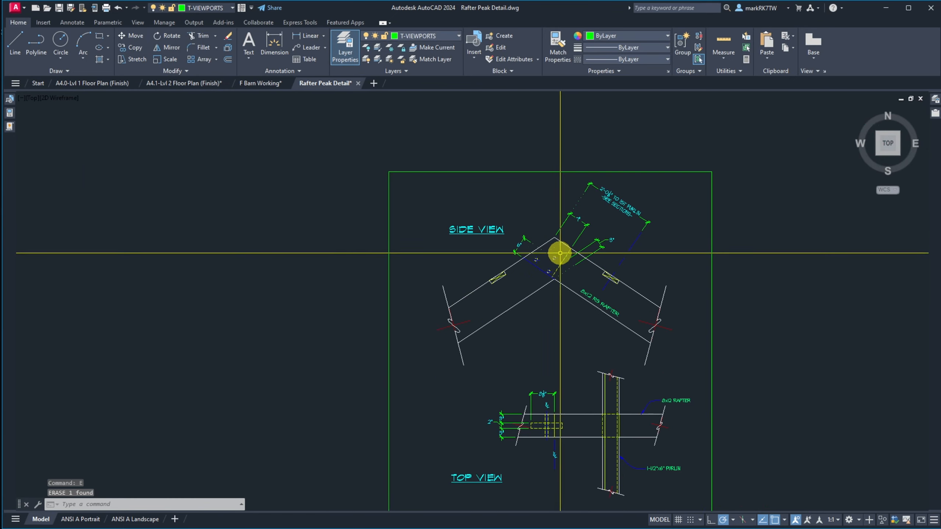
pyautogui.scroll(4, 549, 261)
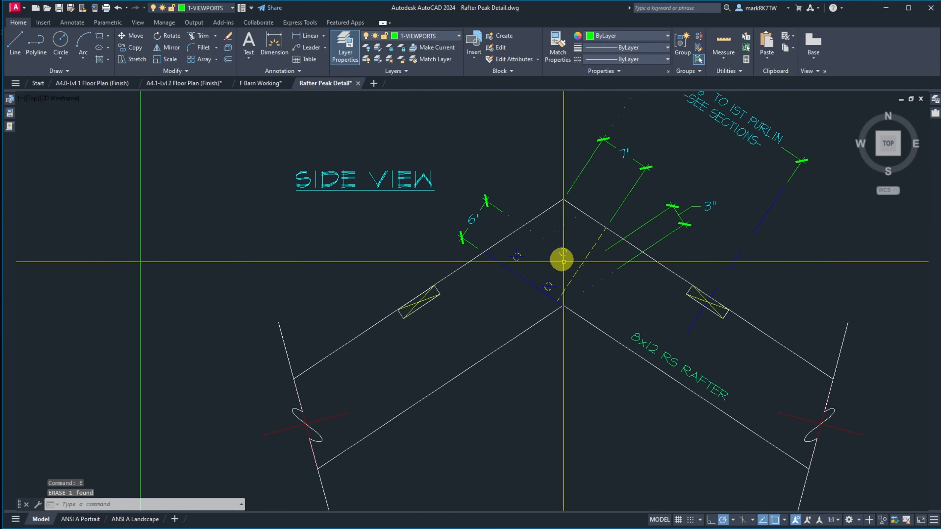
pyautogui.scroll(5, 559, 334)
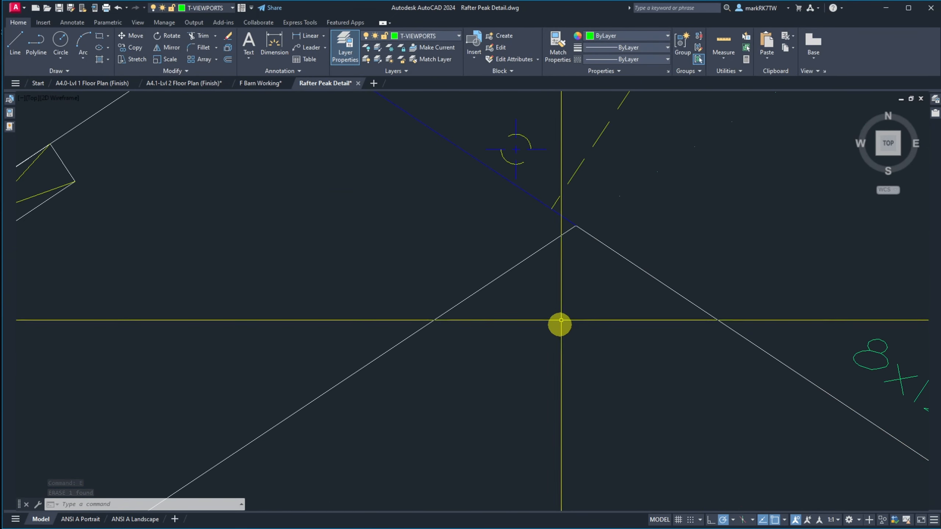
pyautogui.write('dist')
pyautogui.press('Return')
pyautogui.click(553, 210)
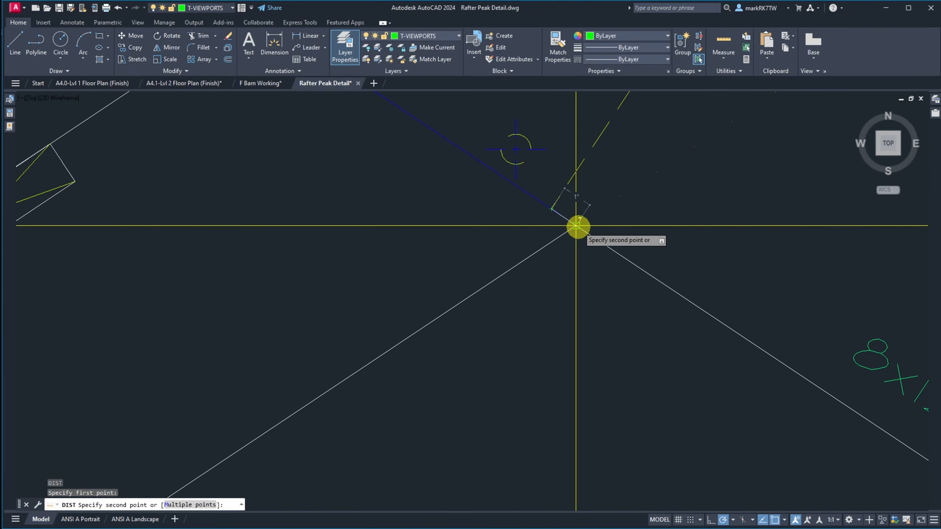
pyautogui.press('Escape')
pyautogui.scroll(-4, 578, 226)
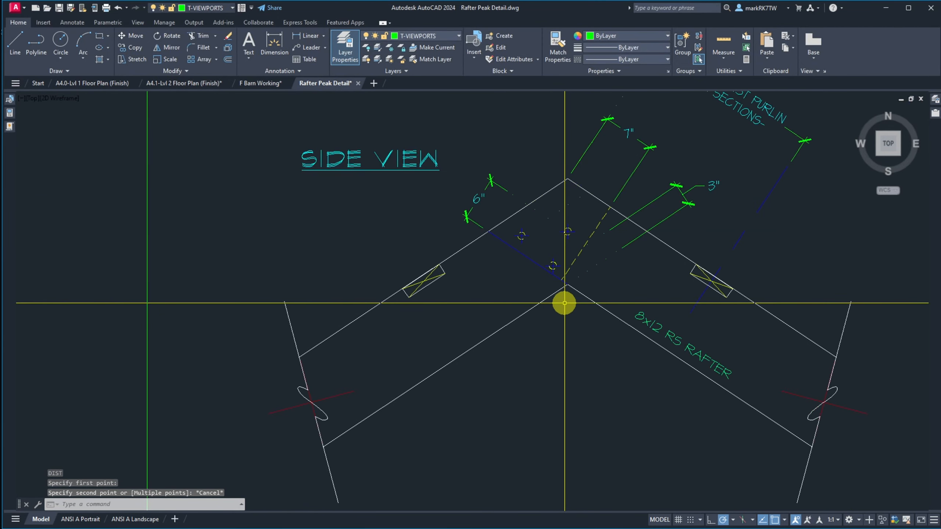
# Examine the dotted lines inside the joint and the peg holes beside the blue line
pyautogui.scroll(2, 562, 275)
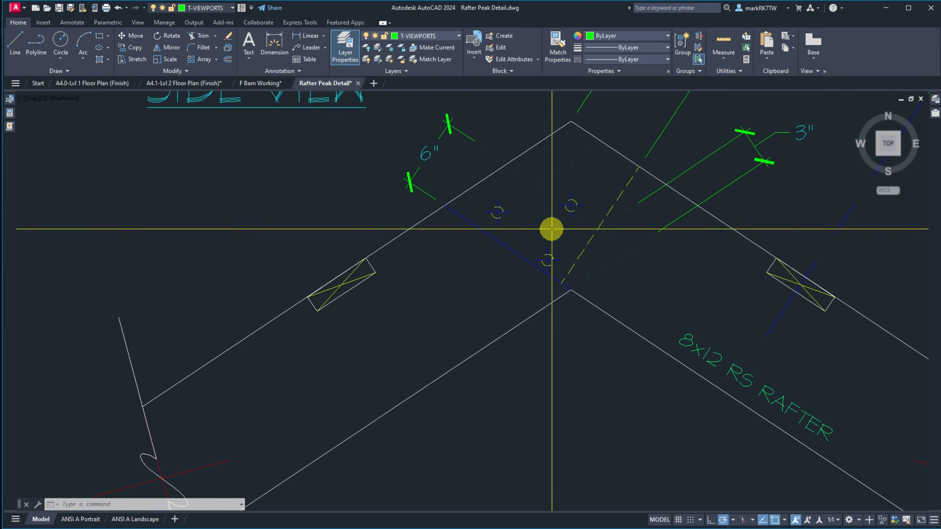
pyautogui.click(546, 191)
pyautogui.click(529, 174)
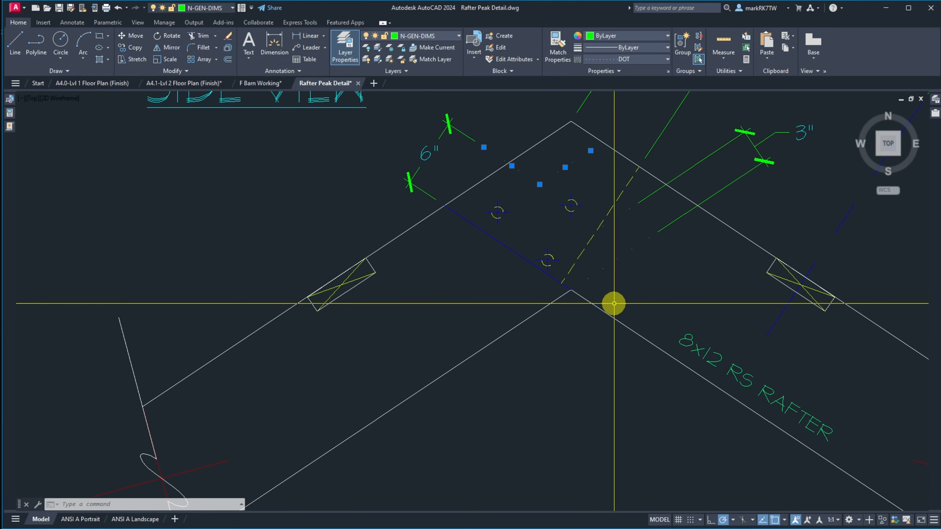
pyautogui.scroll(6, 521, 257)
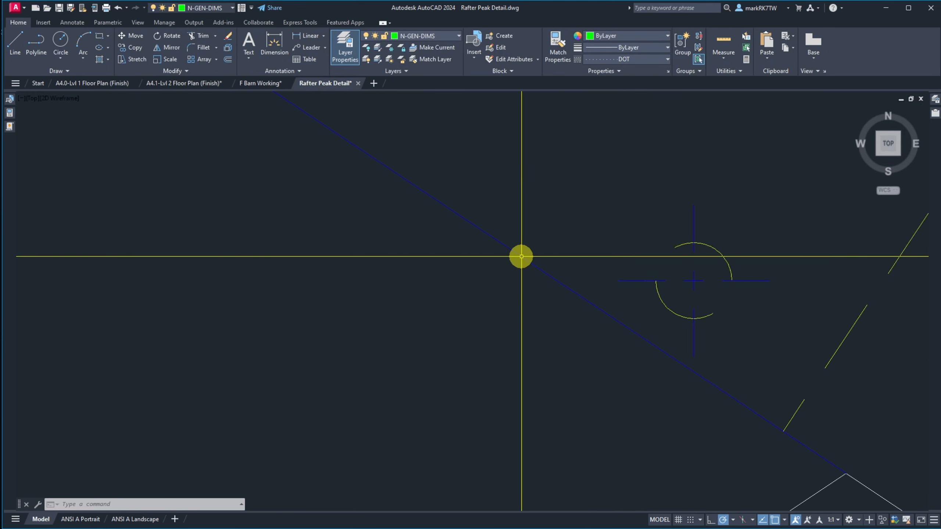
pyautogui.scroll(-5, 522, 256)
pyautogui.scroll(3, 544, 259)
pyautogui.scroll(-3, 571, 267)
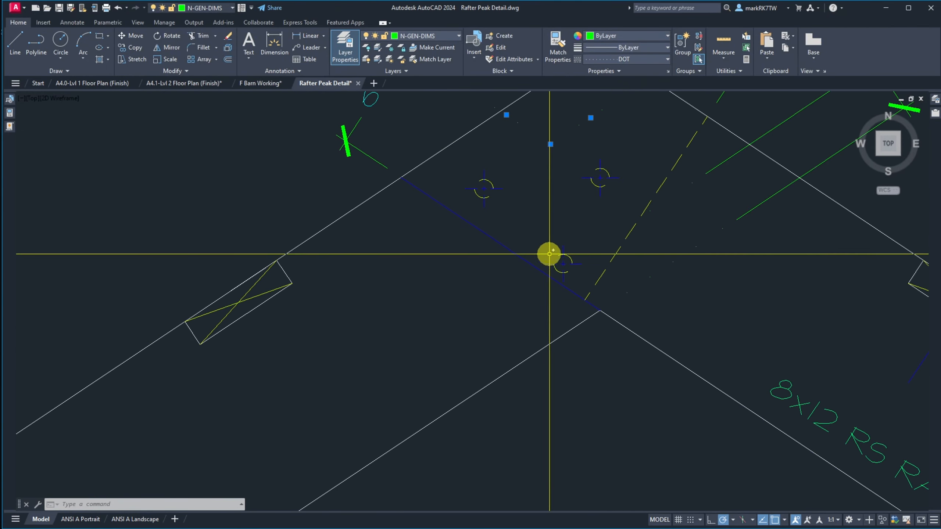
pyautogui.scroll(2, 550, 255)
pyautogui.scroll(-4, 545, 249)
pyautogui.scroll(4, 540, 227)
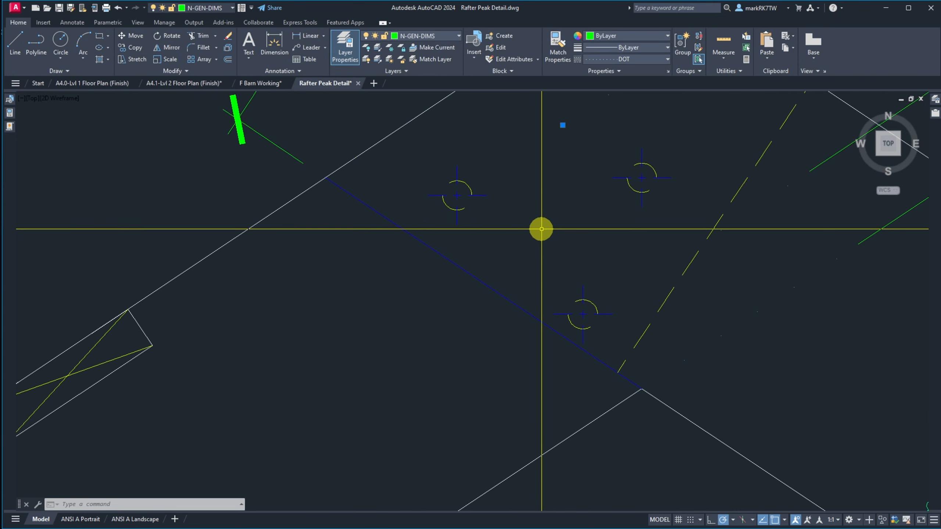
pyautogui.press('Escape')
pyautogui.press('Escape')
# Offset the blue line at the joint 1.5" toward the peg holes as a guide
pyautogui.write('o')
pyautogui.press('Return')
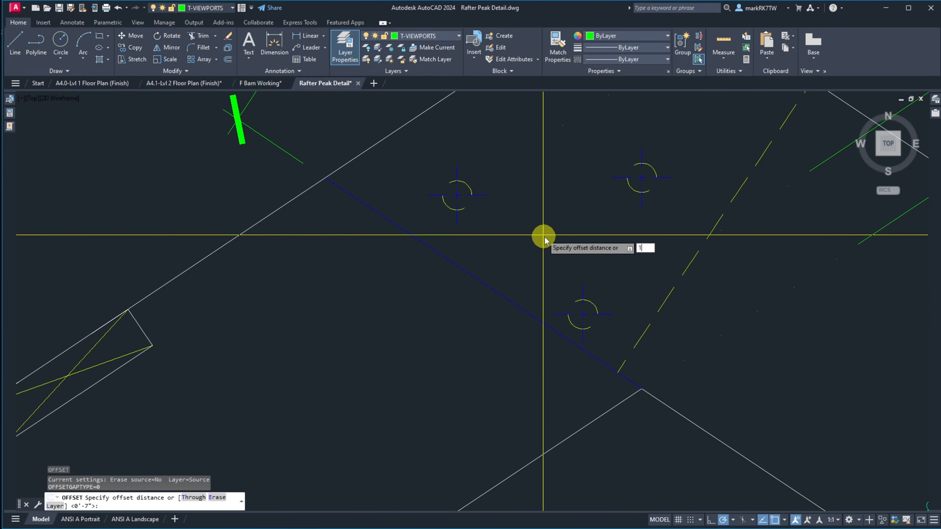
pyautogui.press('Return')
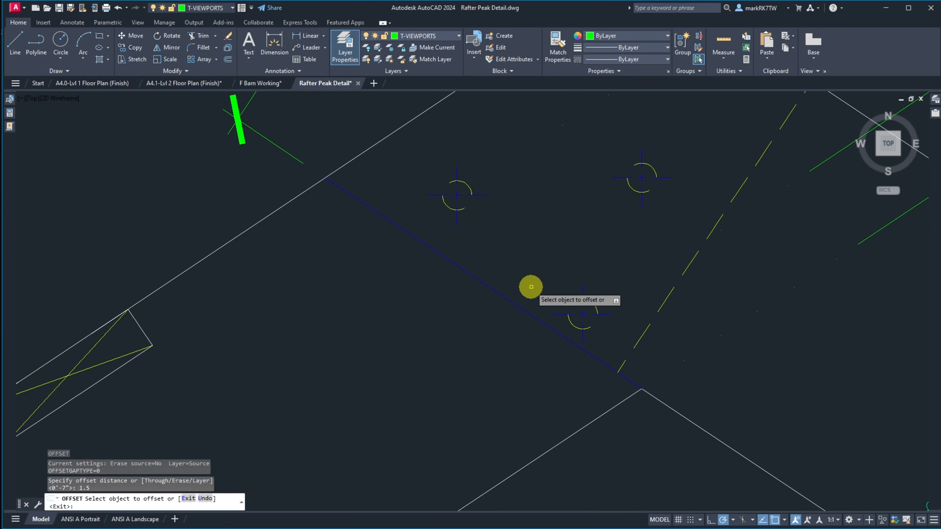
pyautogui.click(525, 310)
pyautogui.click(542, 290)
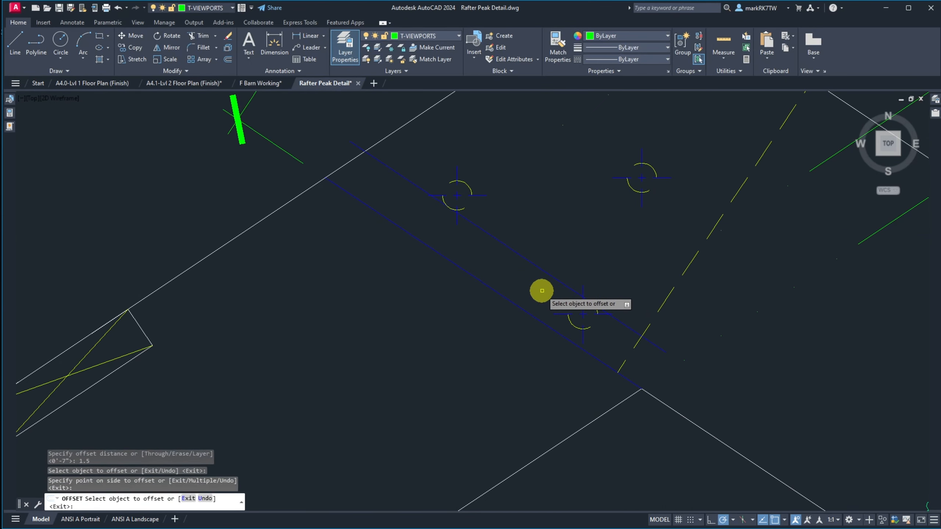
pyautogui.press('Return')
# Offset the new blue guide line another 1" toward the upper peg hole
pyautogui.write('o')
pyautogui.press('Return')
pyautogui.write('1')
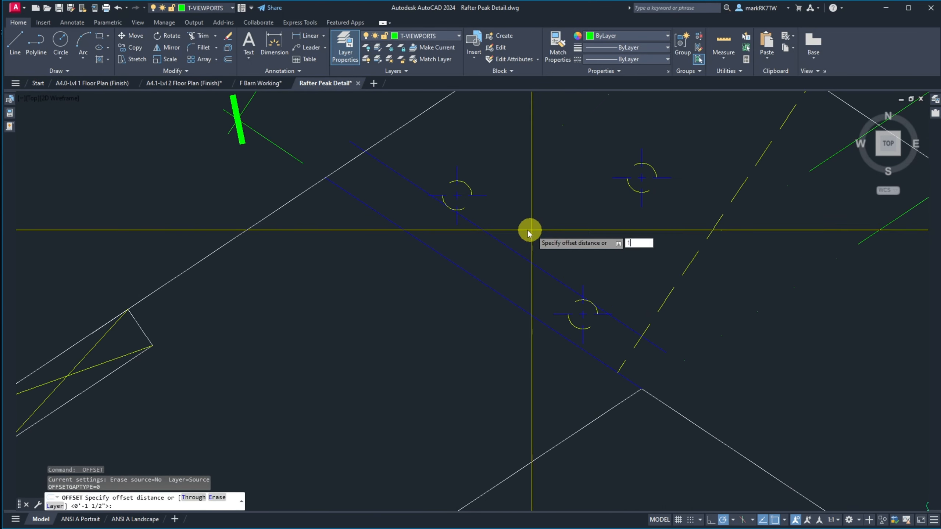
pyautogui.press('Return')
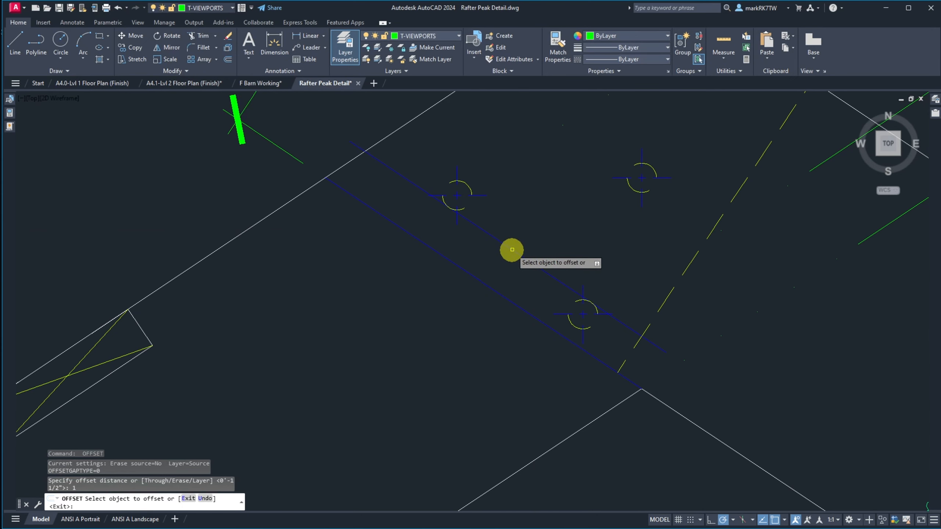
pyautogui.click(512, 249)
pyautogui.click(525, 232)
pyautogui.press('Return')
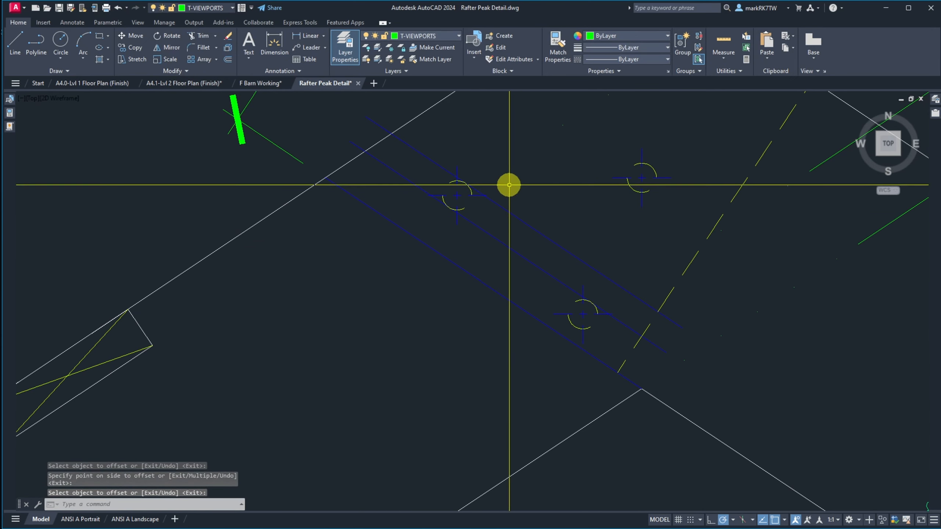
# Offset the upper edge of the left rafter 3" inward, across the left peg hole
pyautogui.write('o')
pyautogui.press('Return')
pyautogui.write('3')
pyautogui.press('Return')
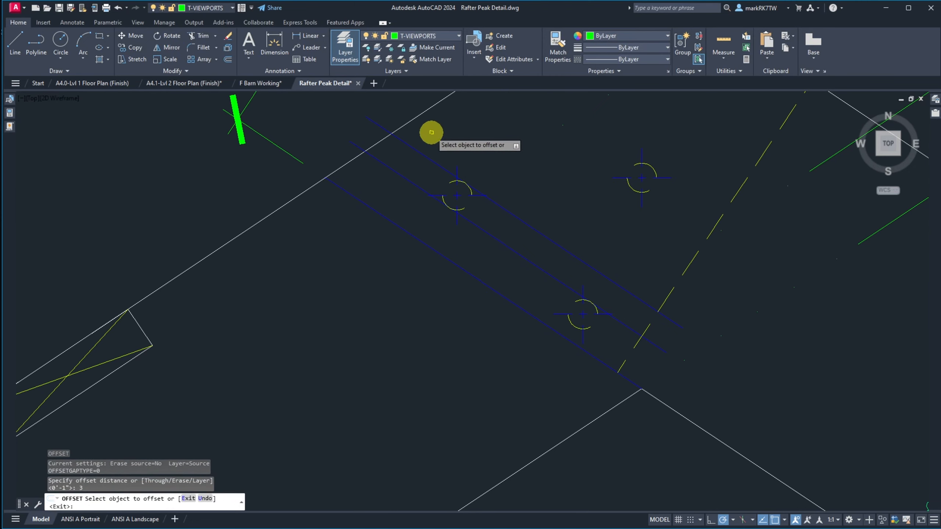
pyautogui.click(418, 117)
pyautogui.click(464, 153)
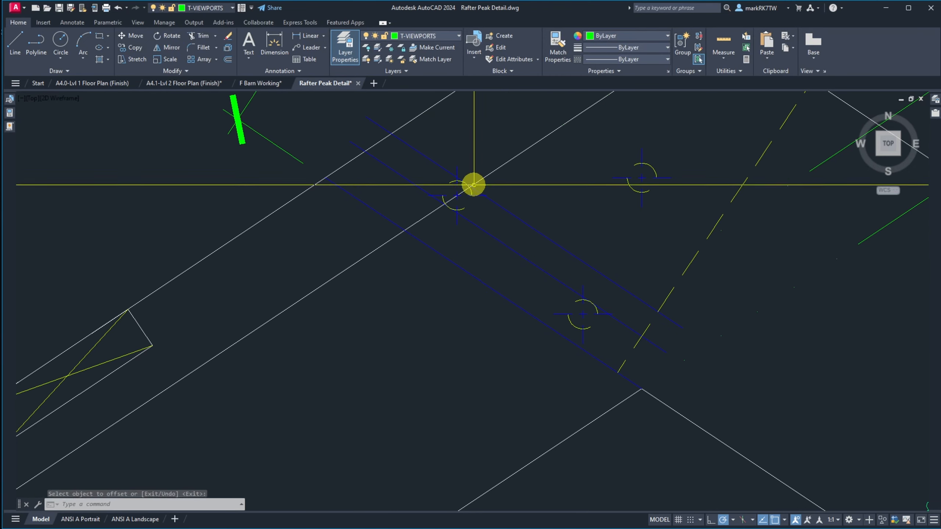
# Measure the perpendicular distance from the centre of the lower peg hole to the dashed yellow line
pyautogui.scroll(2, 445, 205)
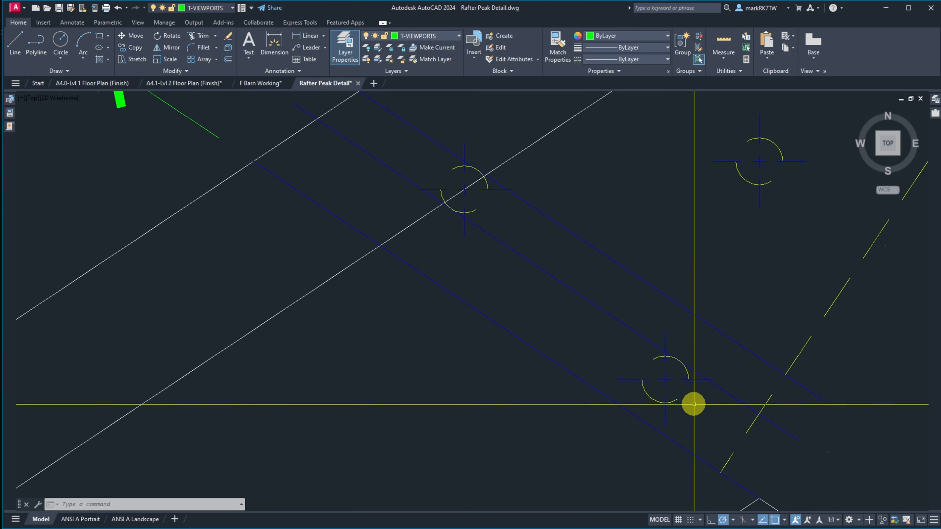
pyautogui.write('dist')
pyautogui.press('Return')
pyautogui.click(665, 380)
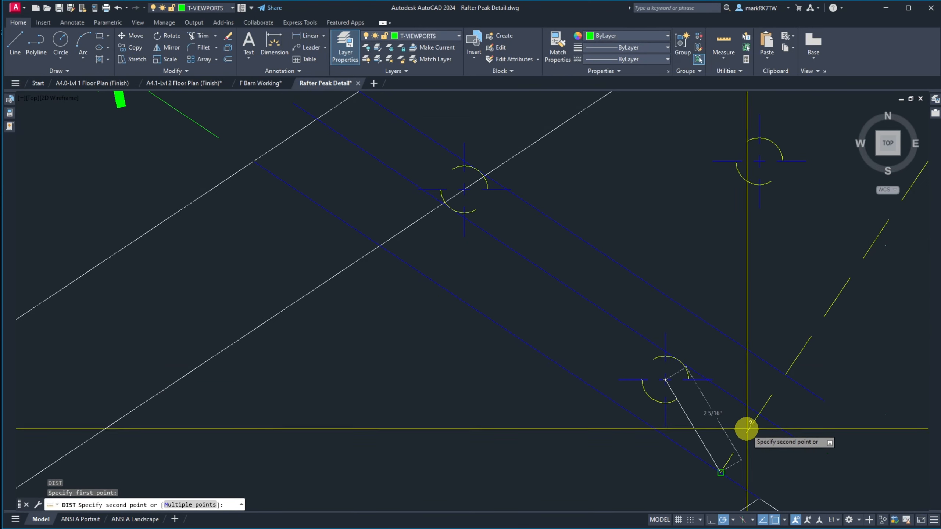
pyautogui.write('per')
pyautogui.press('Return')
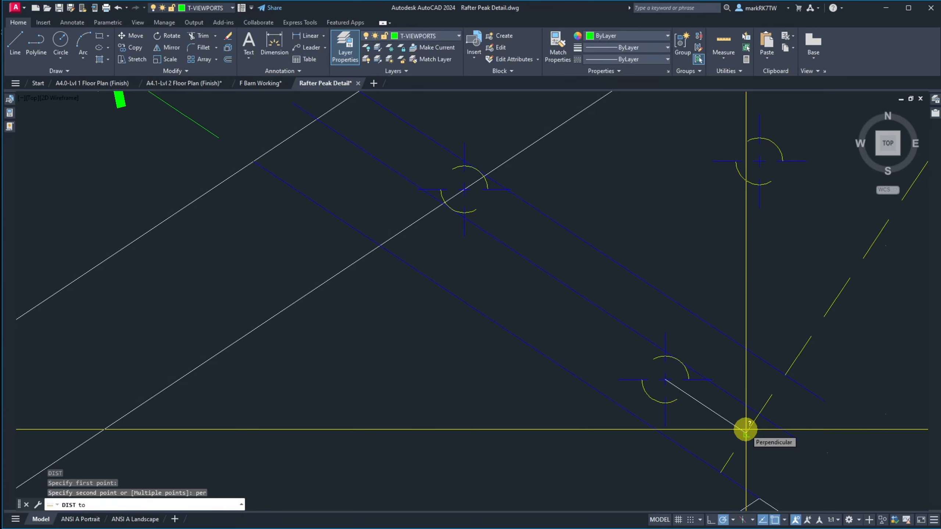
pyautogui.click(745, 430)
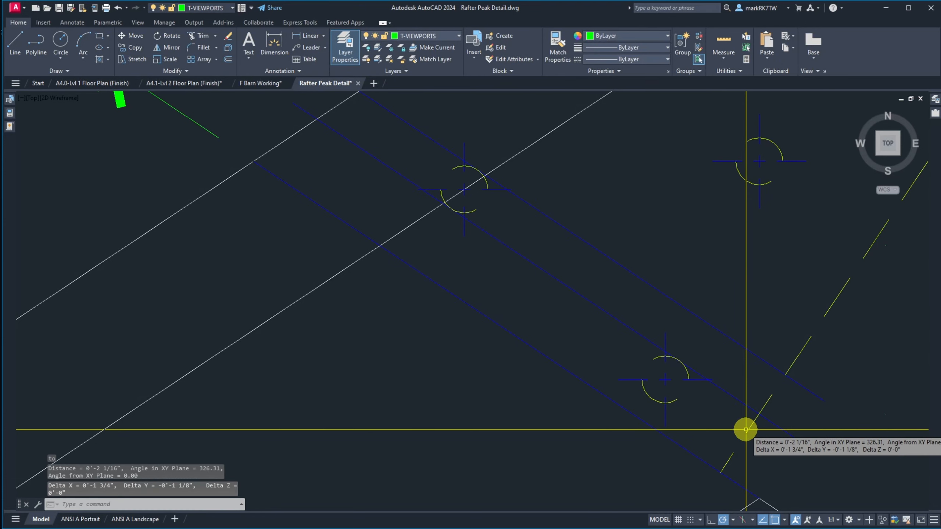
pyautogui.press('Escape')
# Offset the dashed yellow line 2" toward the lower peg hole as a guide
pyautogui.write('o')
pyautogui.press('Return')
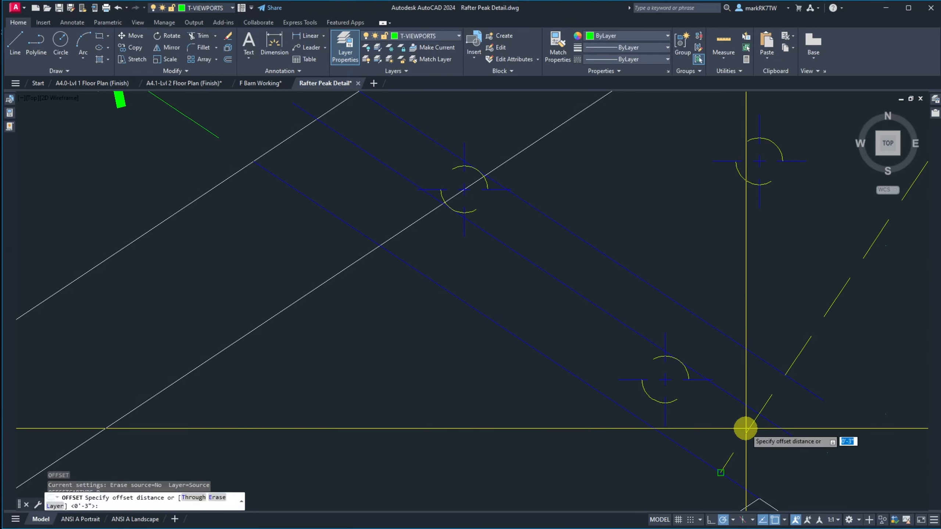
pyautogui.write('2')
pyautogui.press('Return')
pyautogui.click(748, 431)
pyautogui.click(740, 417)
pyautogui.press('Return')
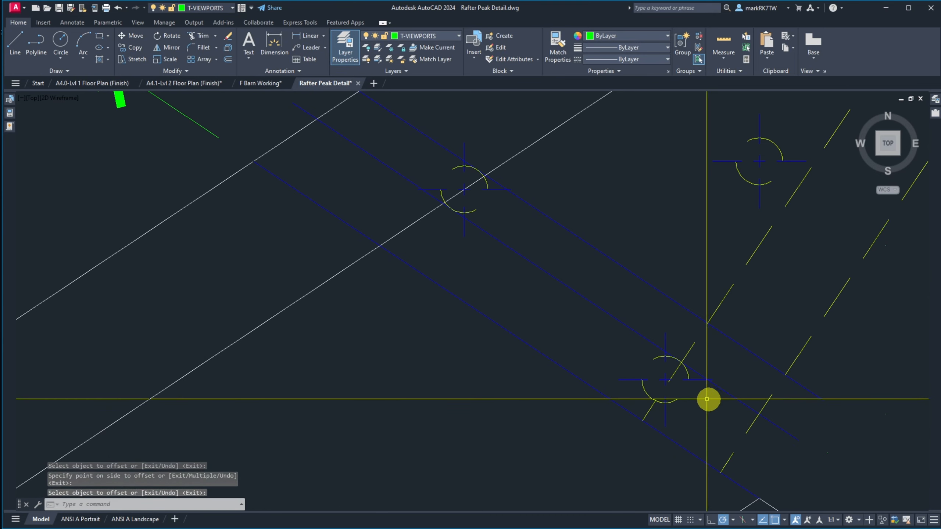
# Move the lower peg hole so its centre sits on the intersection of the yellow guide line and the middle blue guide line
pyautogui.scroll(8, 670, 389)
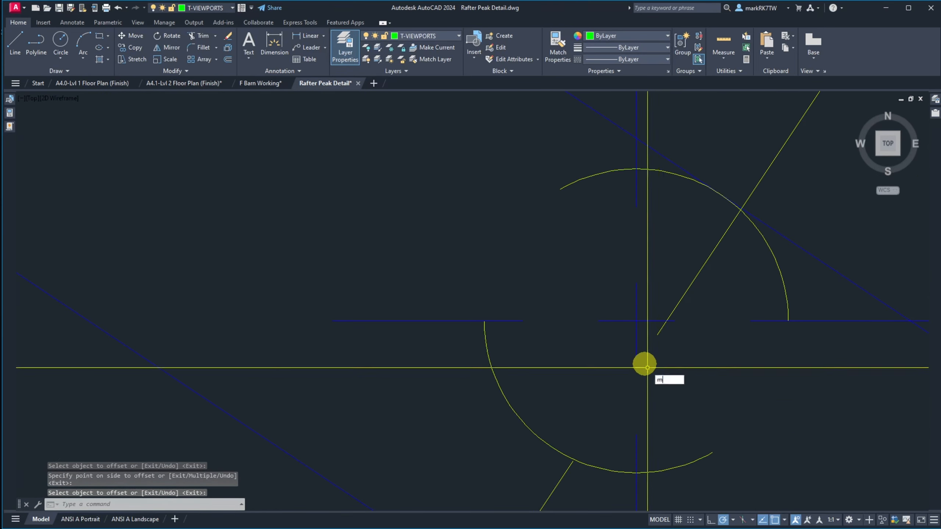
pyautogui.write('m')
pyautogui.press('Return')
pyautogui.click(643, 336)
pyautogui.click(548, 172)
pyautogui.press('Return')
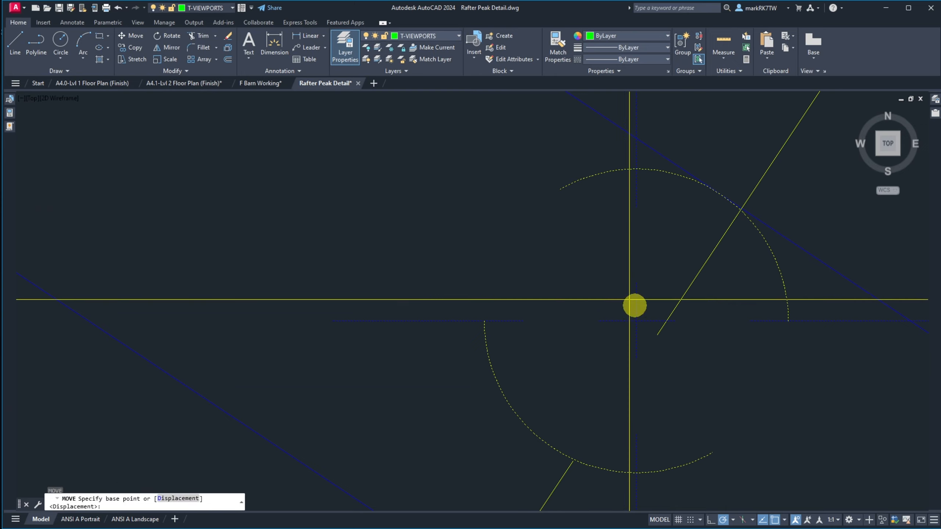
pyautogui.click(637, 321)
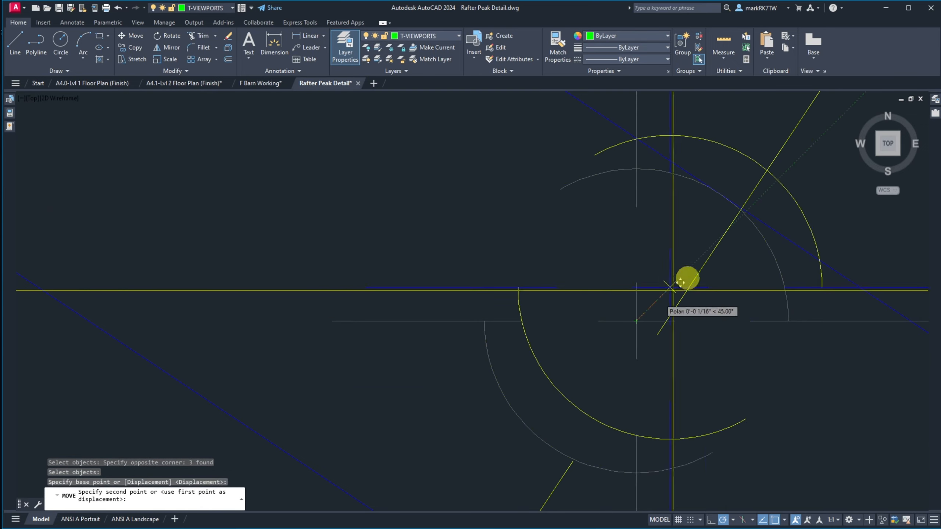
pyautogui.click(742, 208)
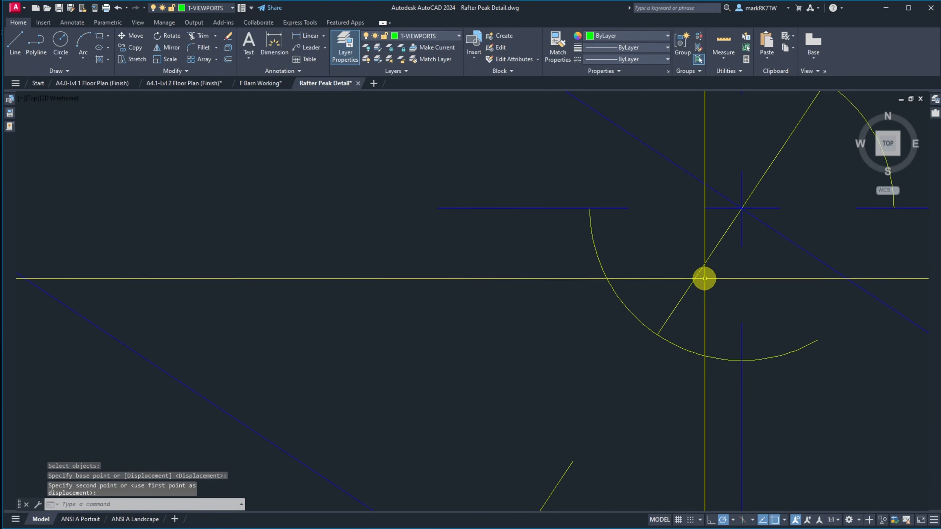
# Erase the offset yellow guide line and the middle blue guide line
pyautogui.click(702, 267)
pyautogui.write('e')
pyautogui.press('Return')
pyautogui.scroll(-8, 699, 291)
pyautogui.scroll(-2, 700, 291)
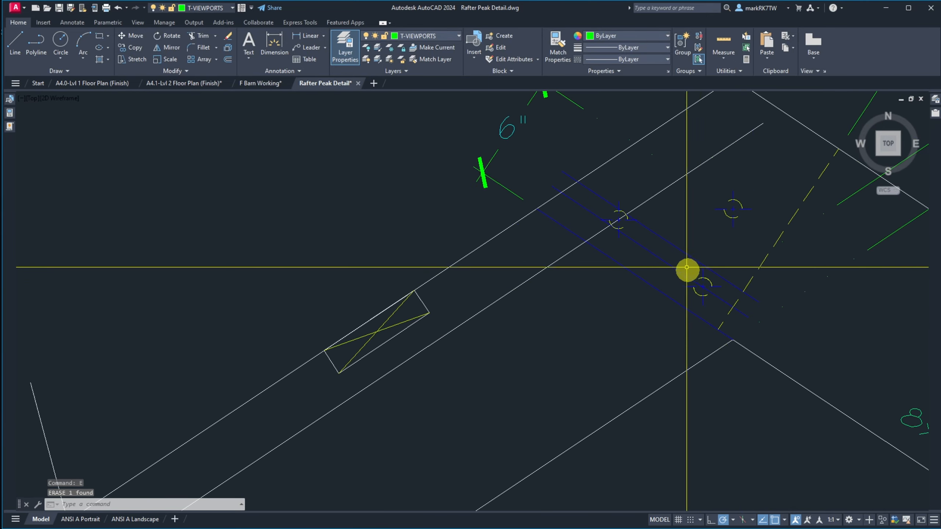
pyautogui.press('Return')
pyautogui.press('Return')
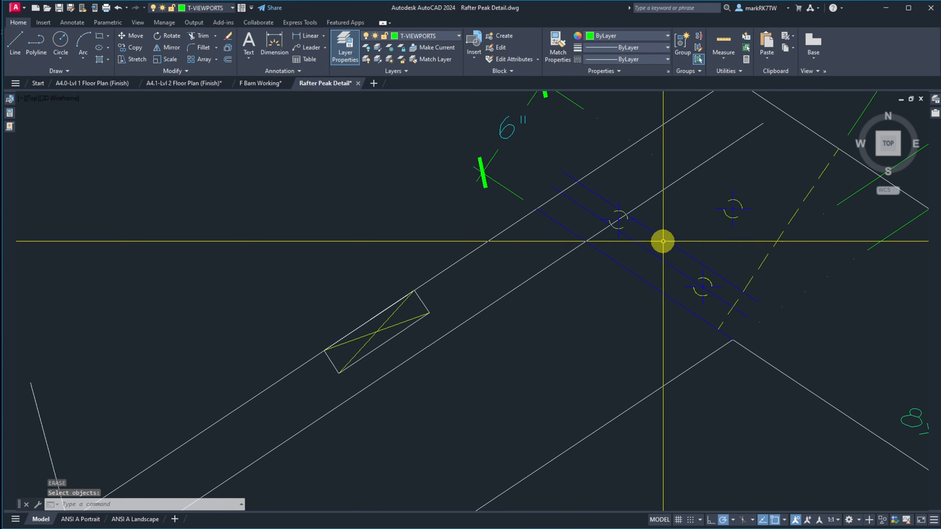
pyautogui.press('Return')
pyautogui.click(653, 256)
pyautogui.press('Return')
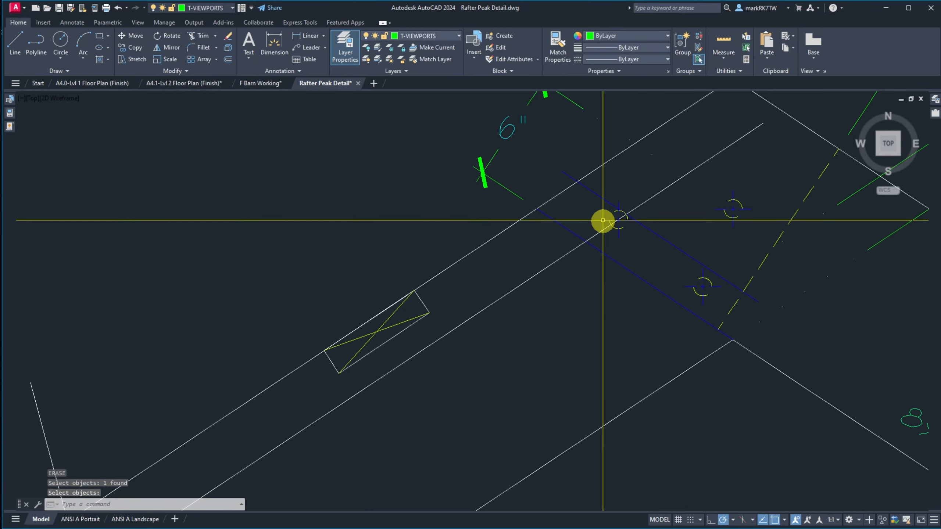
# Move the left peg hole so its centre sits on the intersection of the offset rafter edge and the upper blue guide line
pyautogui.scroll(3, 603, 219)
pyautogui.write('m')
pyautogui.press('Return')
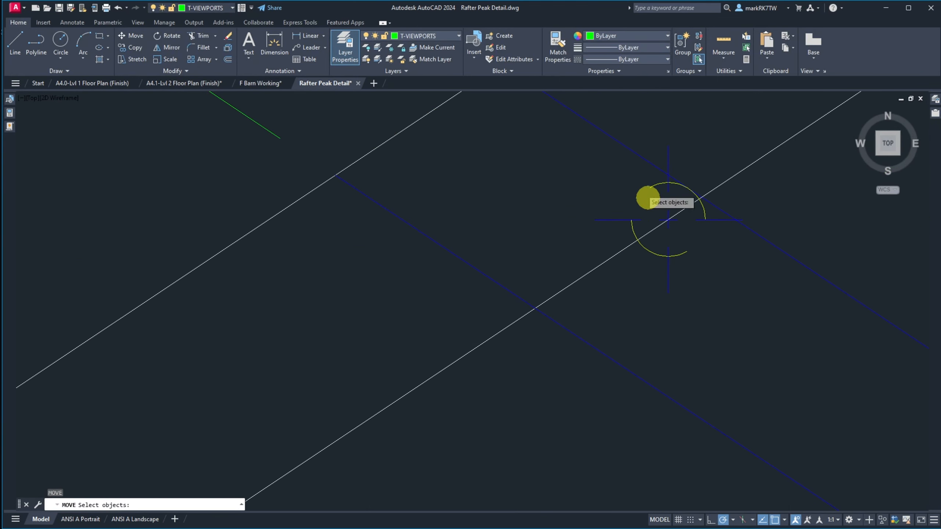
pyautogui.click(553, 121)
pyautogui.click(795, 302)
pyautogui.press('Return')
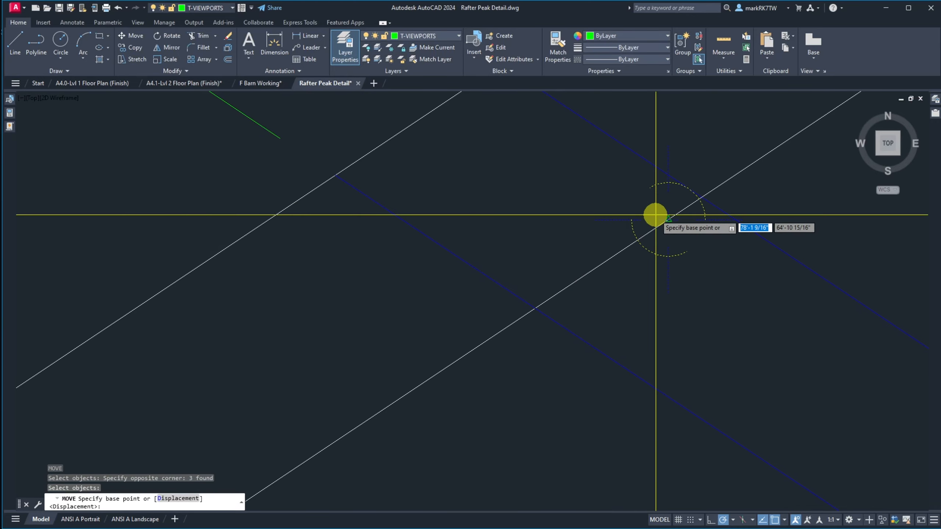
pyautogui.click(668, 221)
pyautogui.scroll(4, 699, 202)
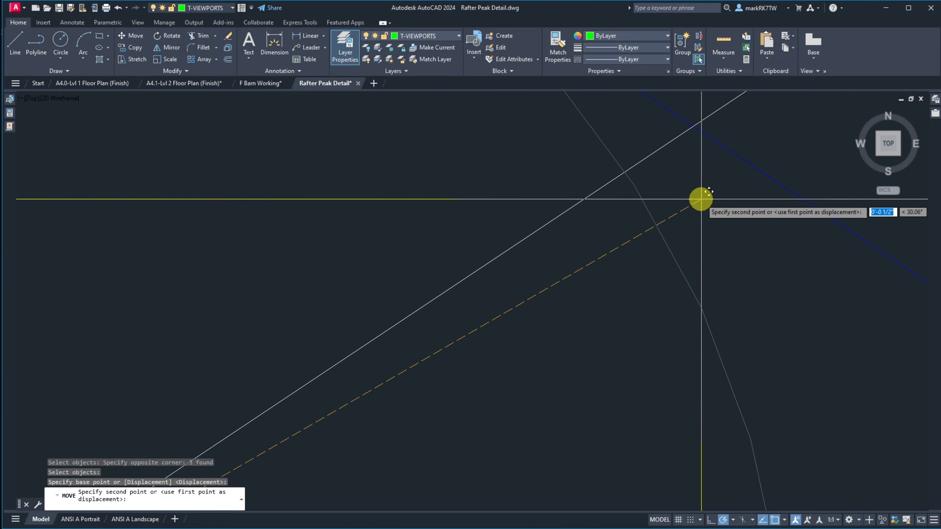
pyautogui.click(698, 121)
pyautogui.scroll(4, 700, 152)
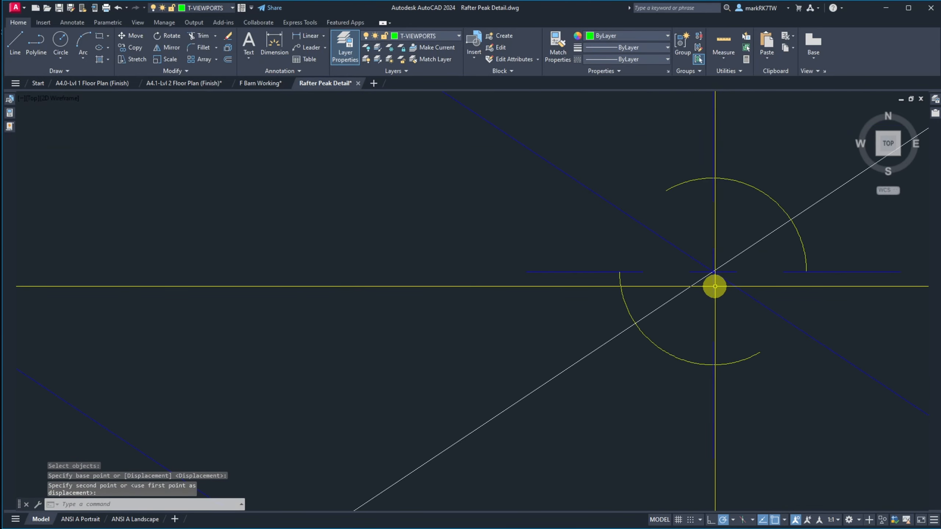
# Erase the upper blue guide line and the offset copy of the left rafter's edge
pyautogui.scroll(-6, 707, 276)
pyautogui.write('e')
pyautogui.press('Return')
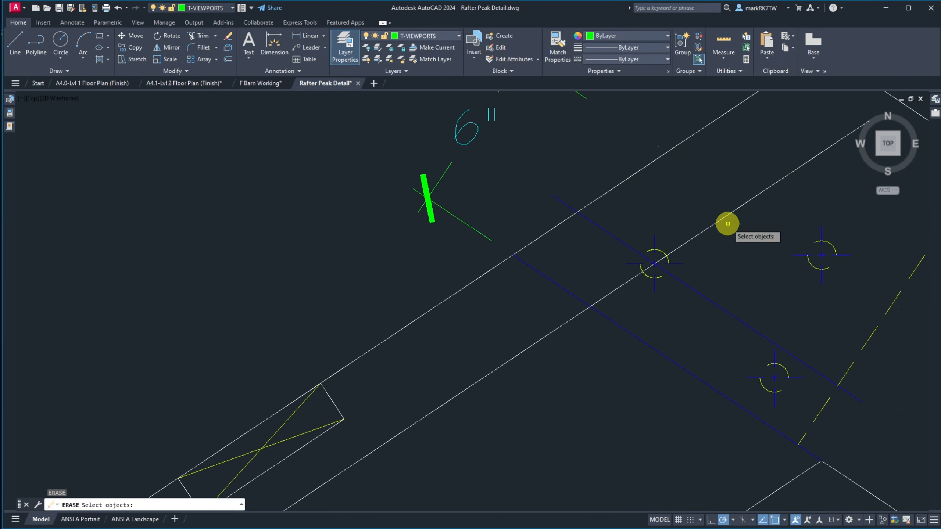
pyautogui.click(602, 231)
pyautogui.scroll(-5, 602, 237)
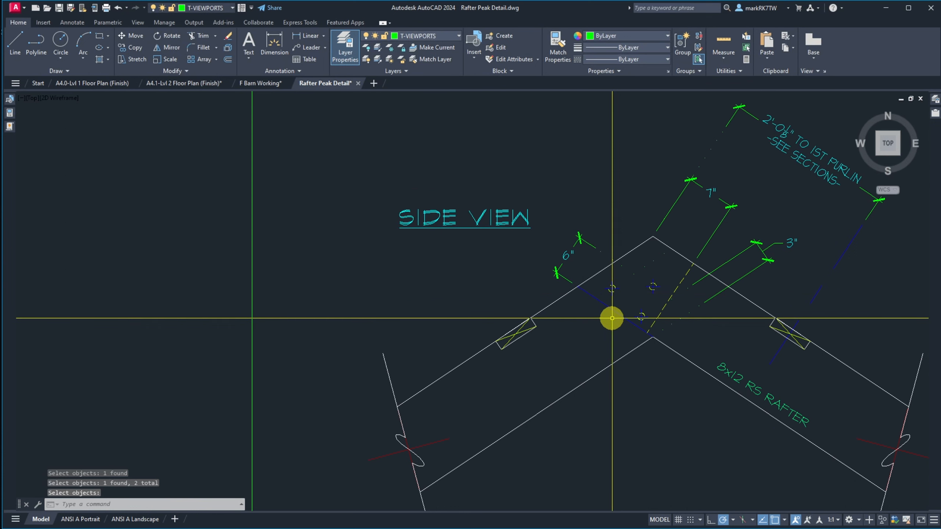
# Move the dotted reference line of the 6" dimension onto the centre of the left peg hole
pyautogui.scroll(2, 612, 311)
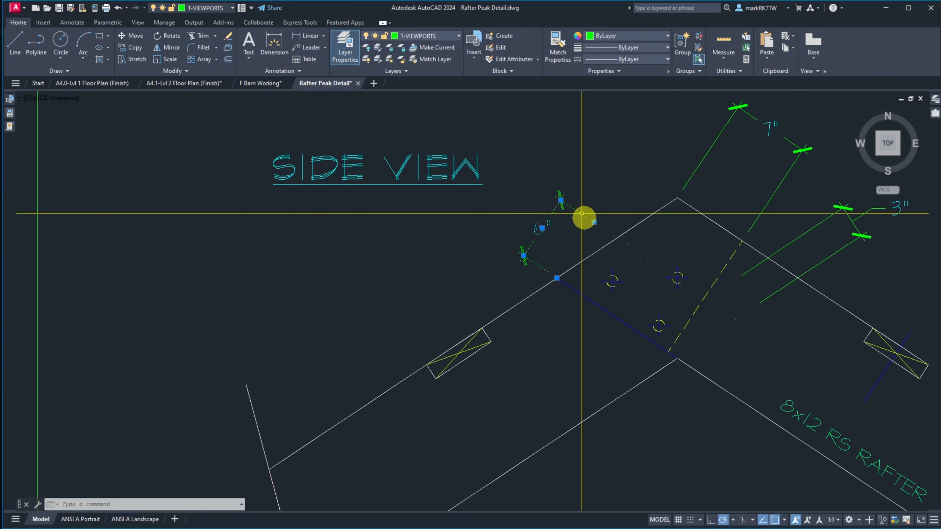
pyautogui.press('Escape')
pyautogui.press('Escape')
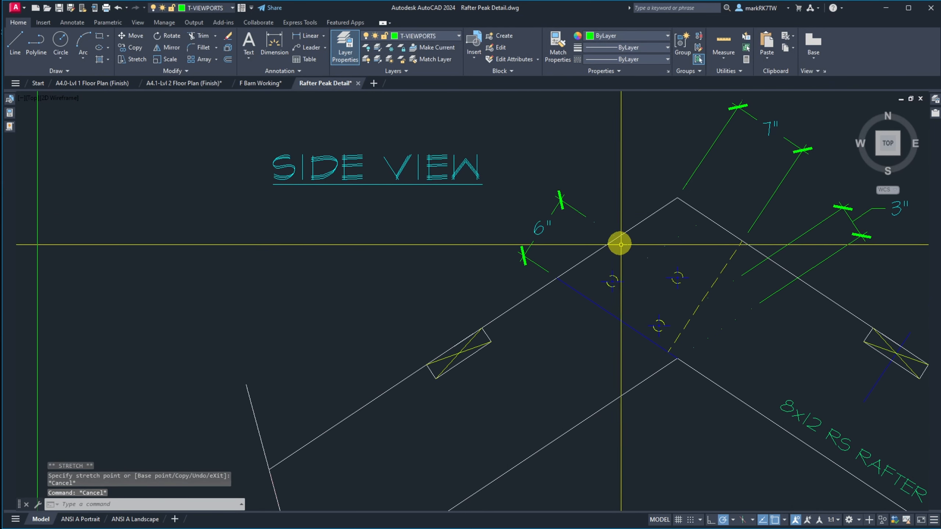
pyautogui.write('m')
pyautogui.press('Return')
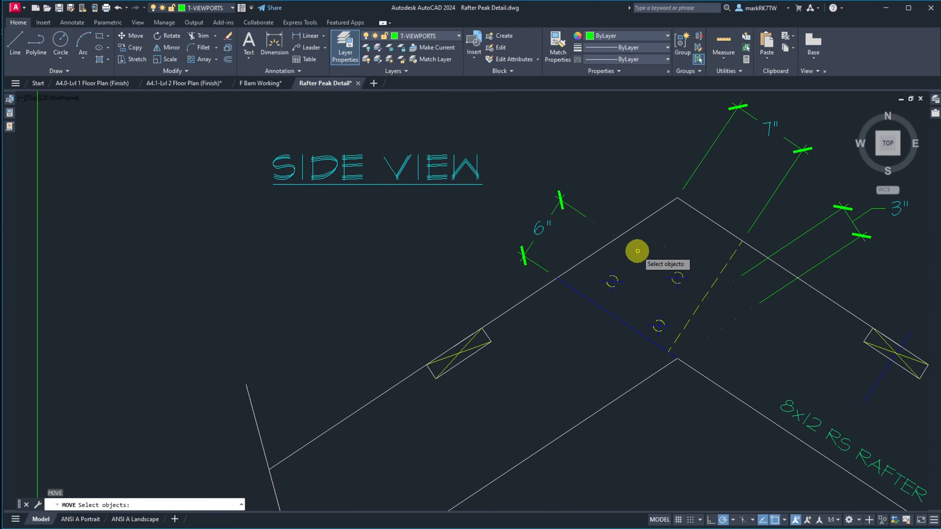
pyautogui.click(631, 243)
pyautogui.click(623, 246)
pyautogui.press('Return')
pyautogui.click(638, 255)
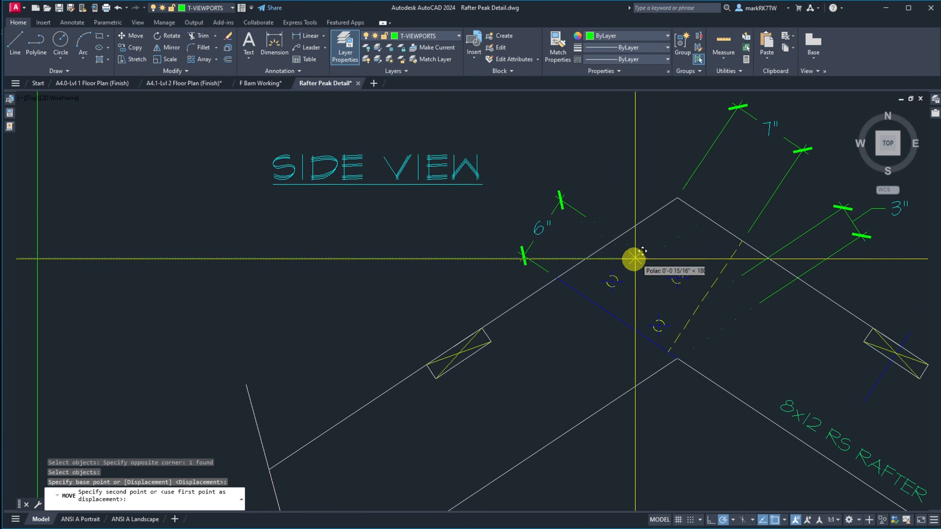
pyautogui.click(611, 277)
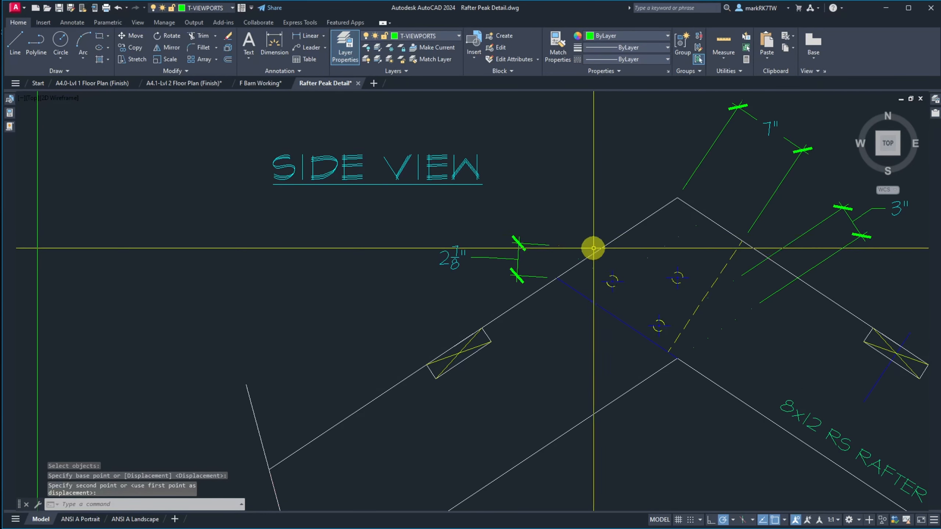
# Trim the part of the dotted line that projects beyond the left rafter's upper edge
pyautogui.write('tr')
pyautogui.press('Return')
pyautogui.click(609, 252)
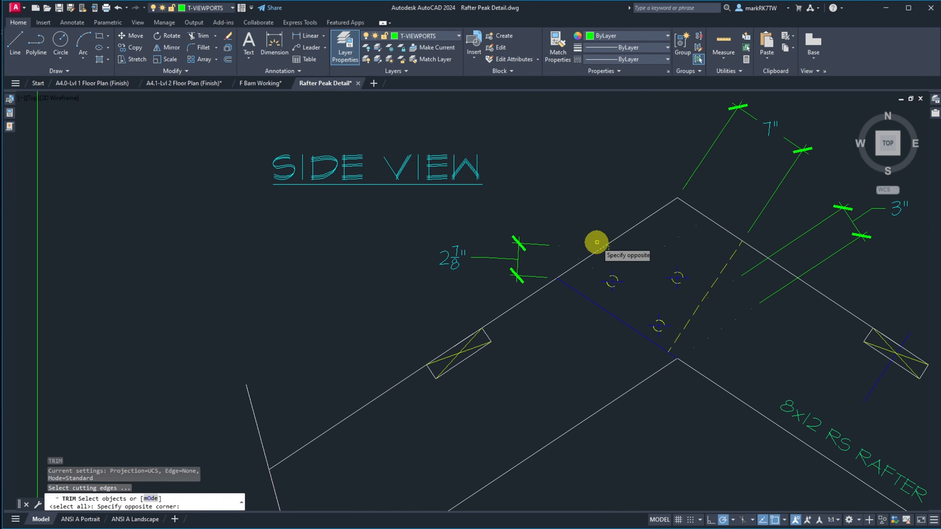
pyautogui.click(595, 241)
pyautogui.press('Return')
pyautogui.click(584, 252)
pyautogui.click(569, 260)
pyautogui.press('Return')
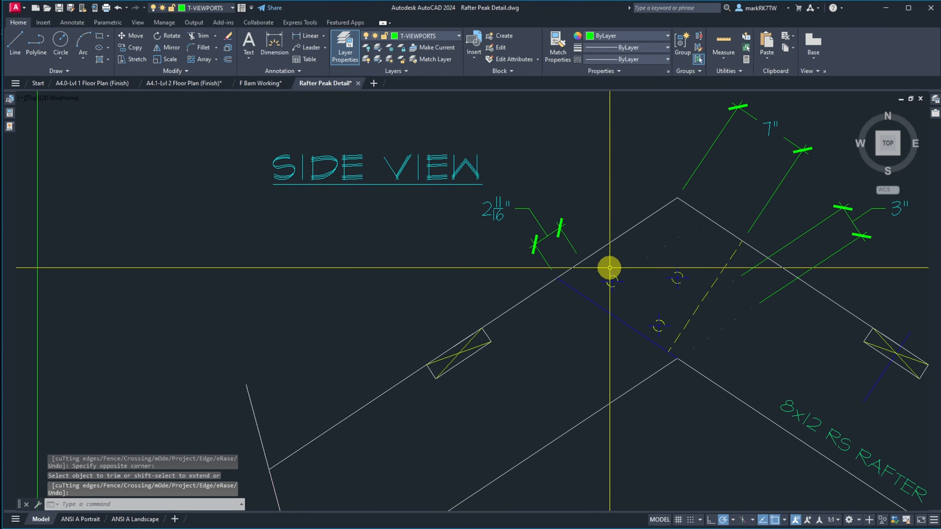
# Draw a line from a point above the left rafter perpendicular to the remaining blue line
pyautogui.click(597, 272)
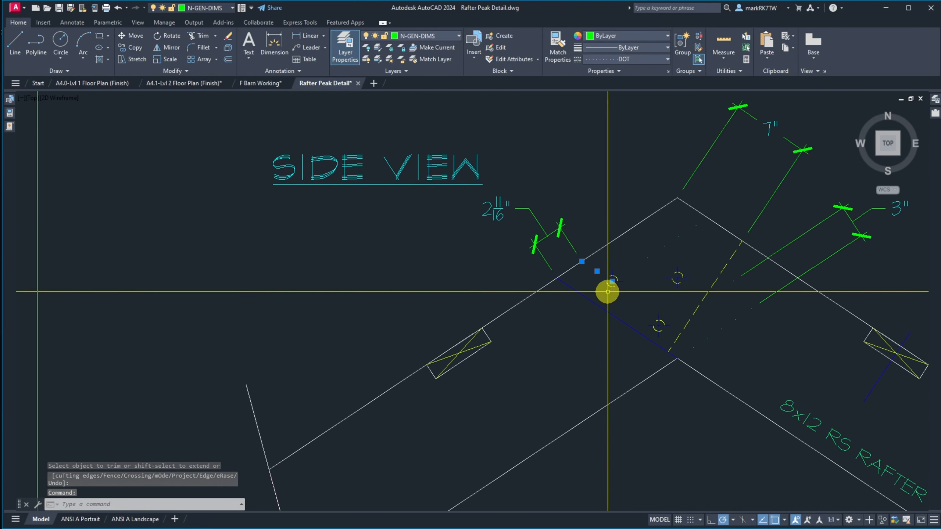
pyautogui.scroll(3, 555, 259)
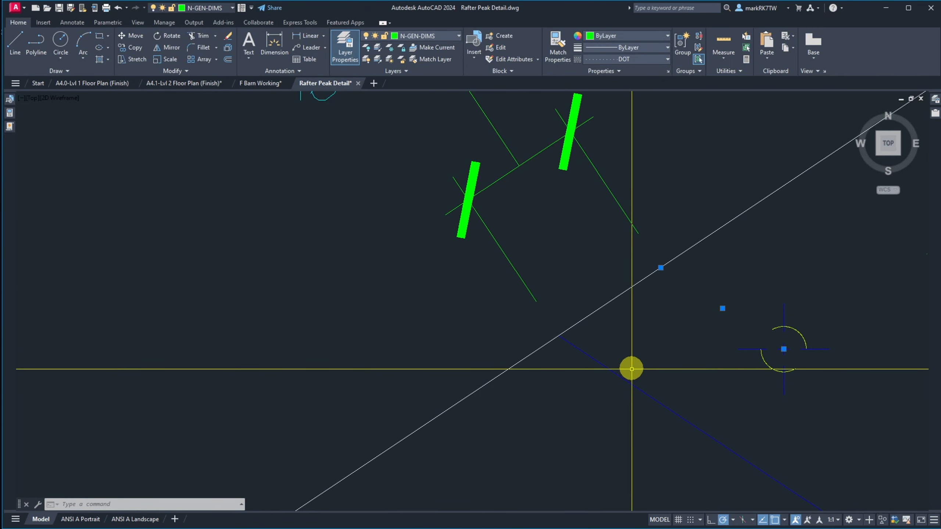
pyautogui.scroll(-4, 634, 368)
pyautogui.scroll(1, 632, 367)
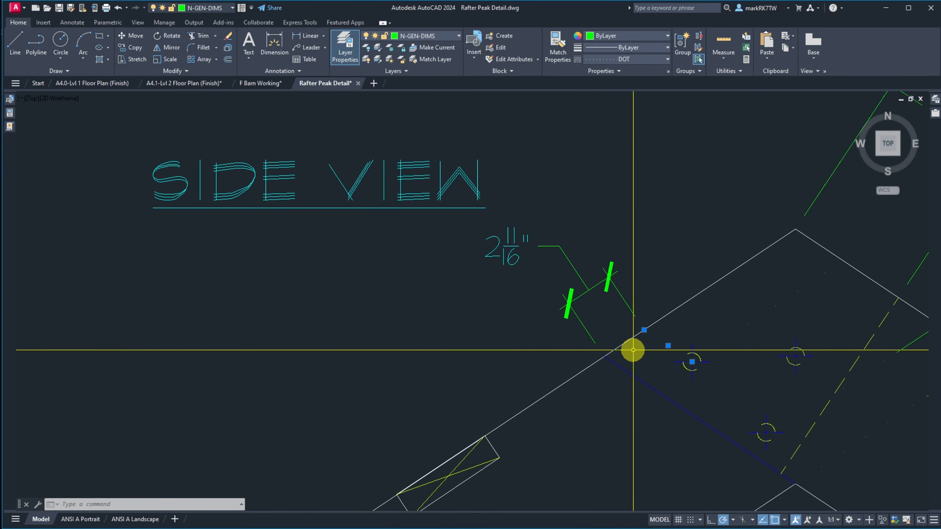
pyautogui.write('l')
pyautogui.press('Return')
pyautogui.click(676, 281)
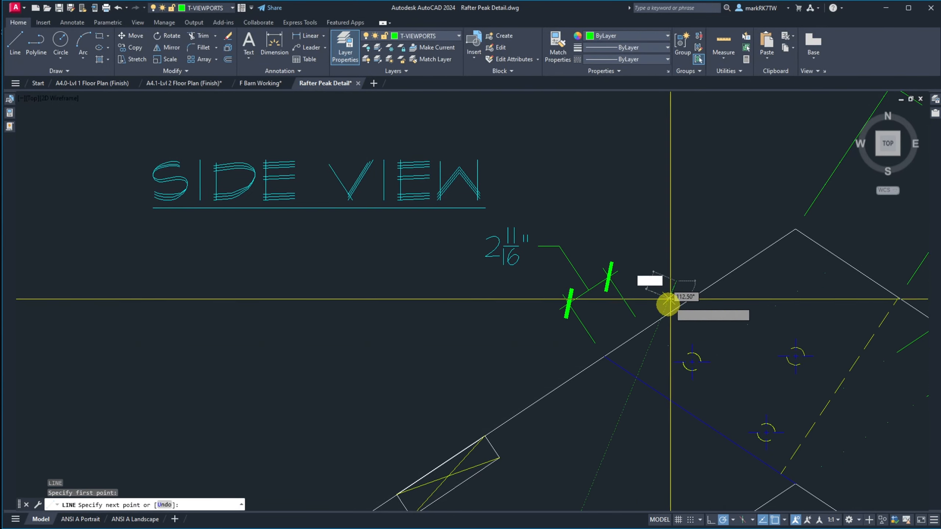
pyautogui.write('per')
pyautogui.press('Return')
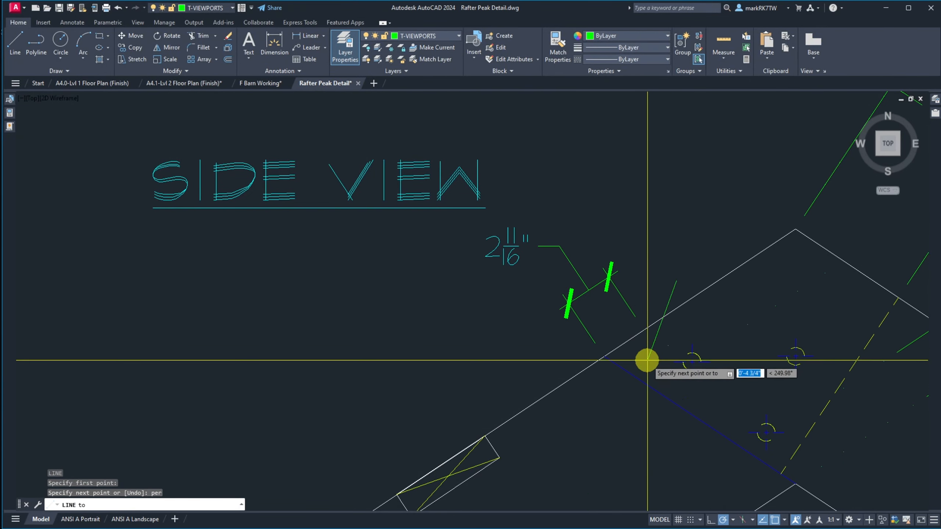
pyautogui.click(634, 370)
pyautogui.press('Return')
# Move the new perpendicular line up so its lower end meets the left rafter's upper edge
pyautogui.write('m')
pyautogui.press('Return')
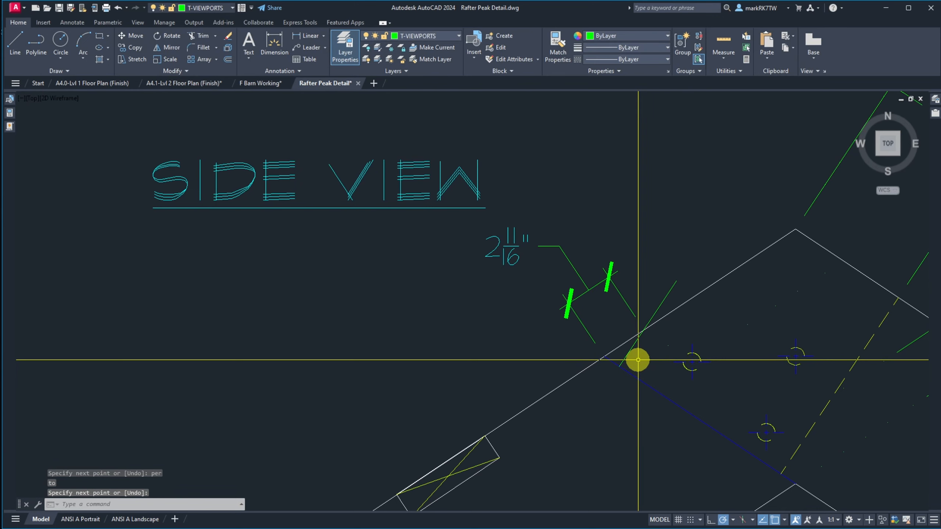
pyautogui.click(636, 358)
pyautogui.click(624, 352)
pyautogui.press('Return')
pyautogui.click(630, 369)
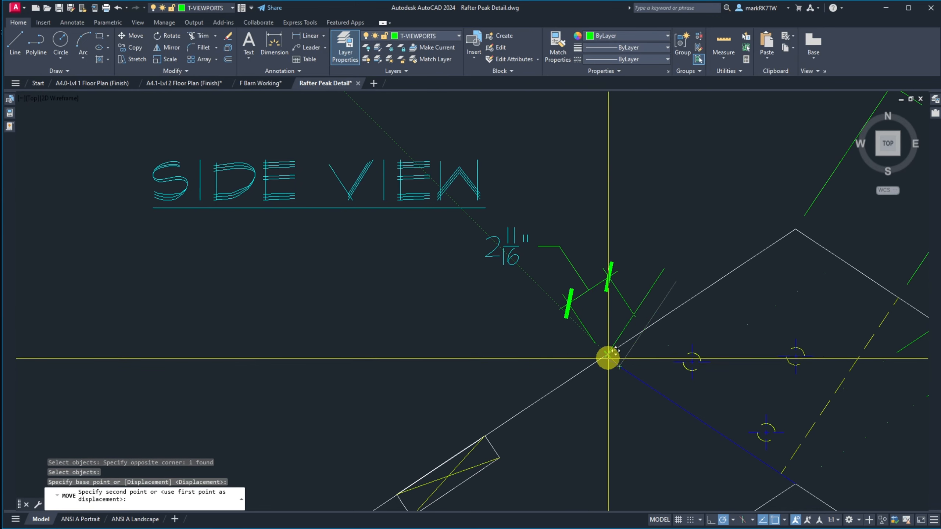
pyautogui.click(610, 358)
pyautogui.scroll(3, 611, 351)
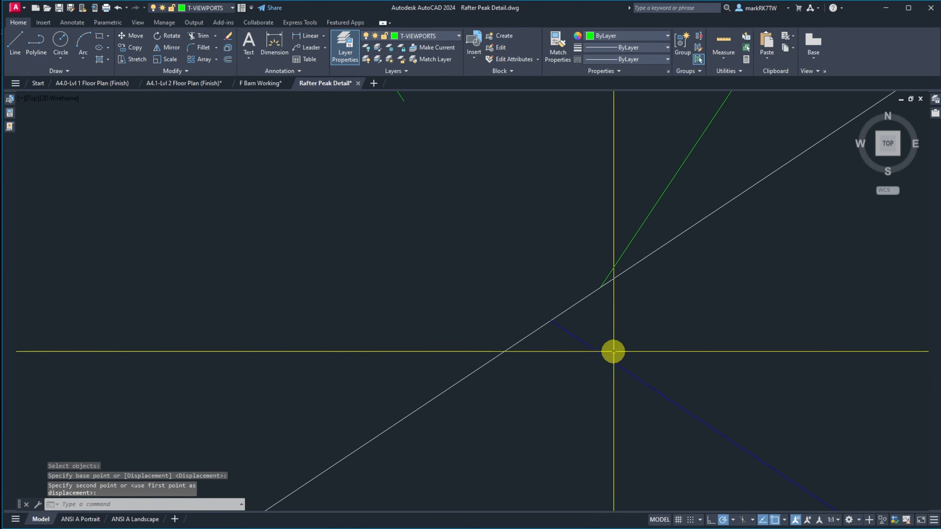
# Move the perpendicular line so its lower end sits on the blue line's upper end at the rafter edge
pyautogui.press('Return')
pyautogui.click(624, 237)
pyautogui.click(606, 285)
pyautogui.press('Return')
pyautogui.click(606, 285)
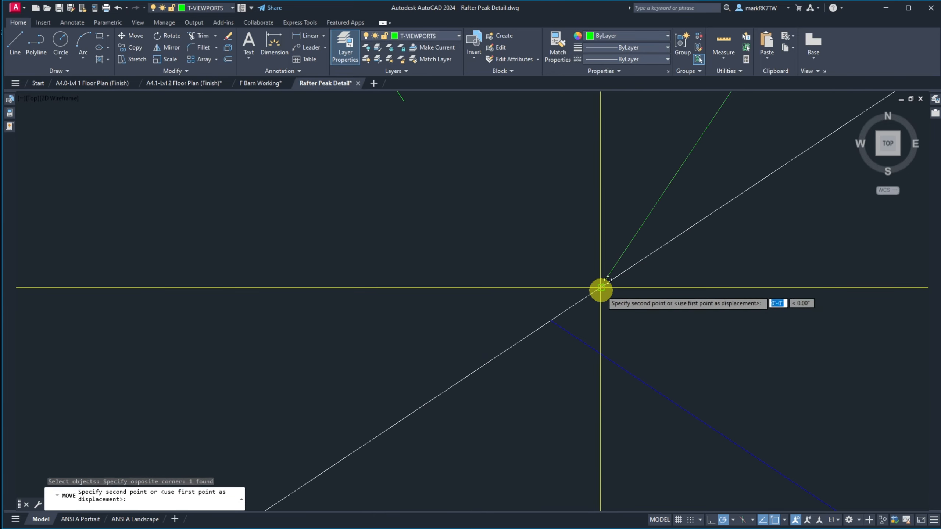
pyautogui.click(550, 319)
pyautogui.scroll(-3, 624, 362)
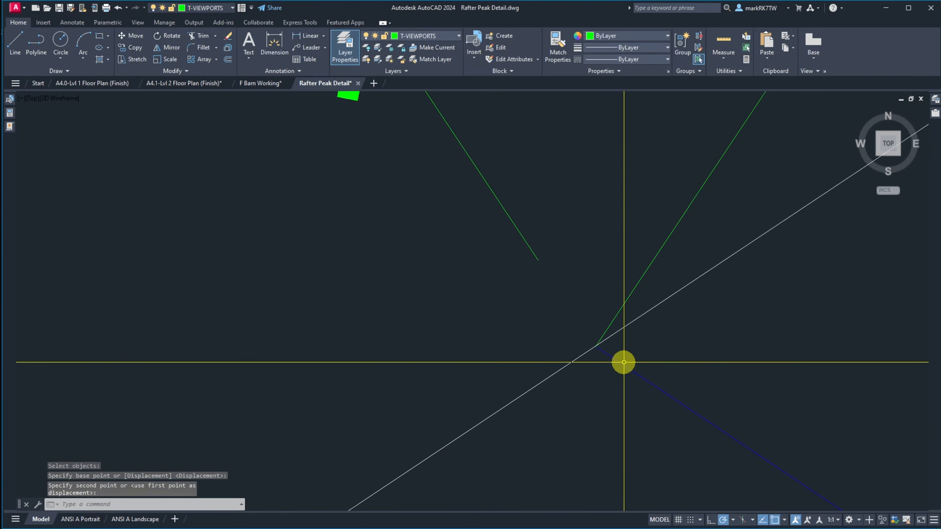
# Extend the dotted line from the left peg hole to meet the new perpendicular line
pyautogui.click(666, 319)
pyautogui.click(639, 307)
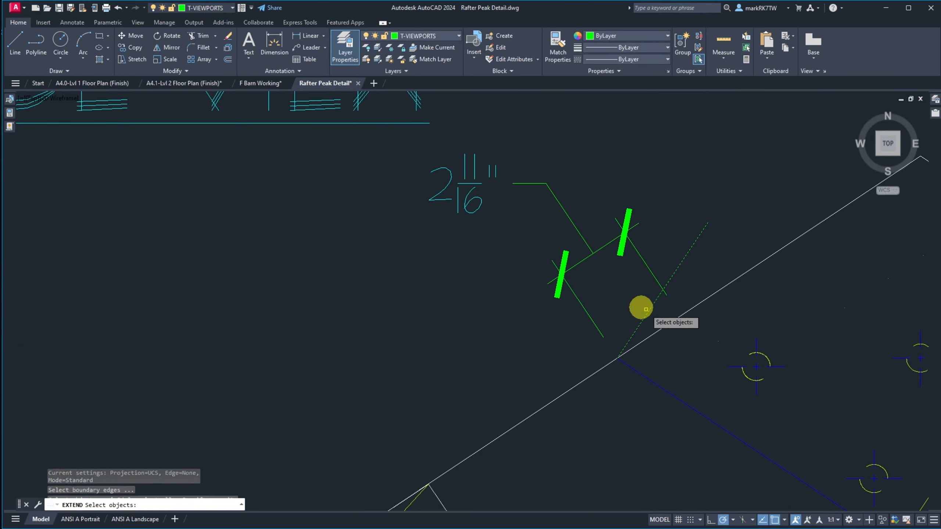
pyautogui.press('Return')
pyautogui.click(717, 343)
pyautogui.click(718, 335)
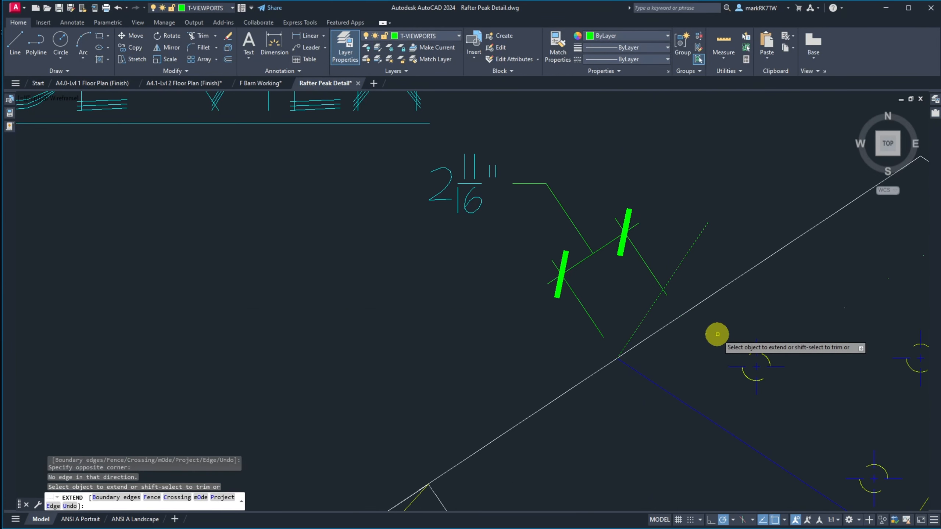
pyautogui.click(694, 321)
pyautogui.click(680, 352)
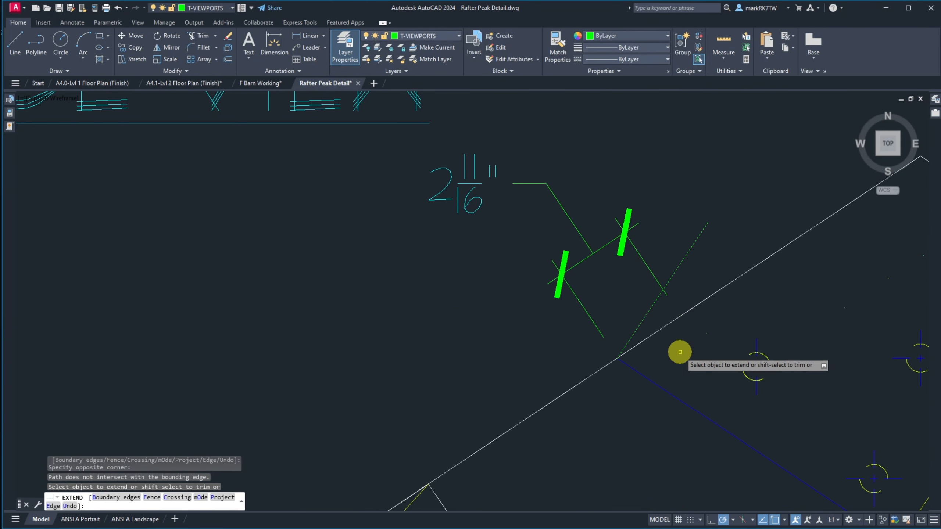
pyautogui.click(690, 310)
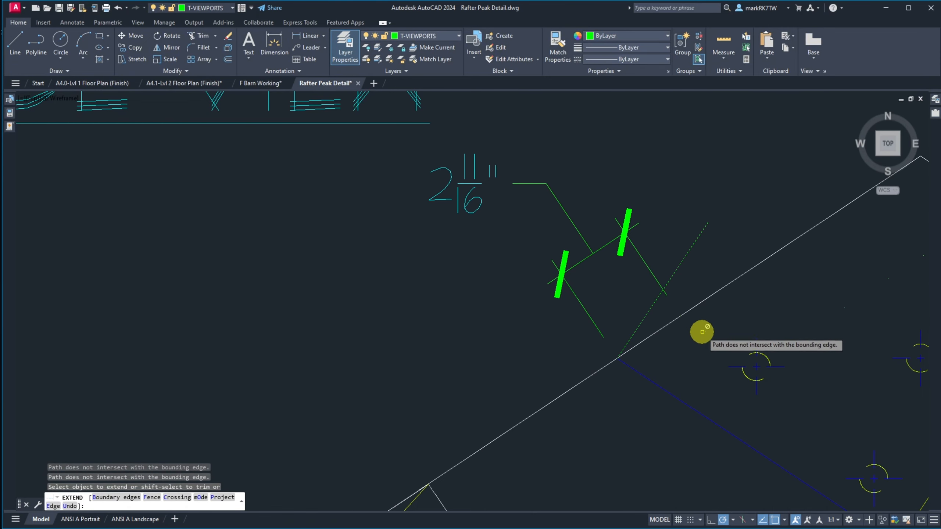
pyautogui.press('Return')
pyautogui.press('Escape')
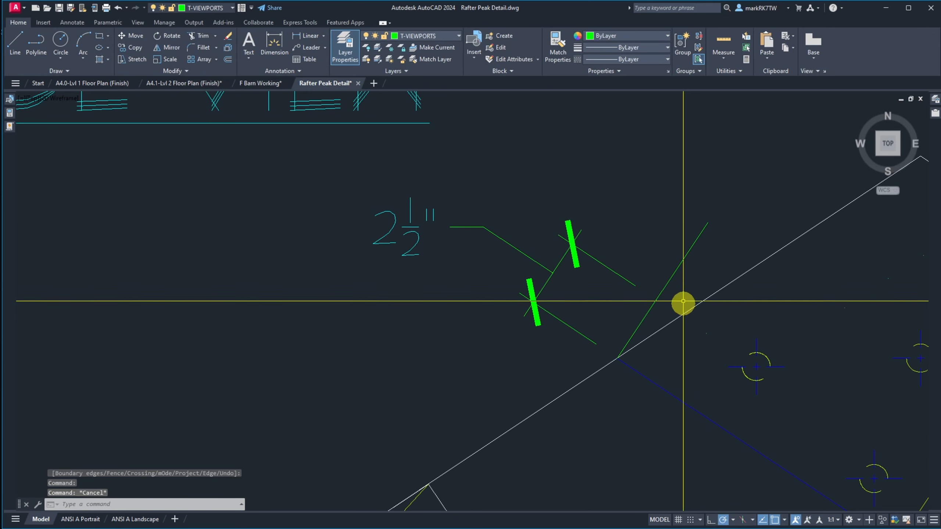
# Erase the perpendicular construction line at the blue line's upper end on the left rafter
pyautogui.click(681, 258)
pyautogui.write('E')
pyautogui.press('Return')
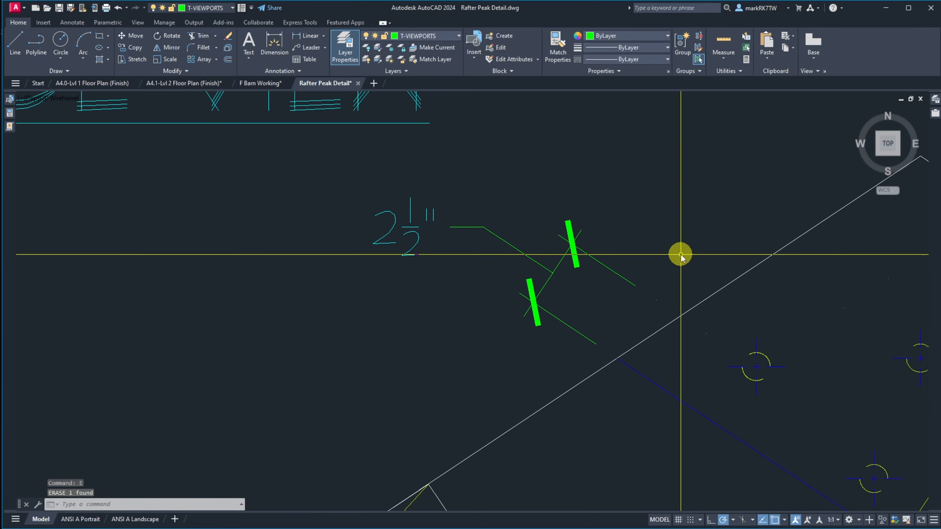
pyautogui.scroll(-2, 680, 255)
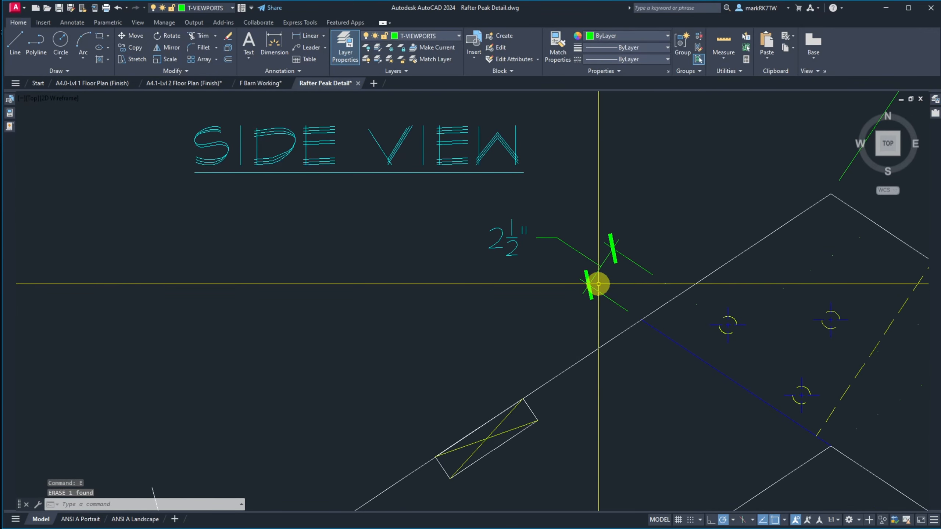
pyautogui.scroll(-3, 612, 282)
pyautogui.scroll(2, 658, 301)
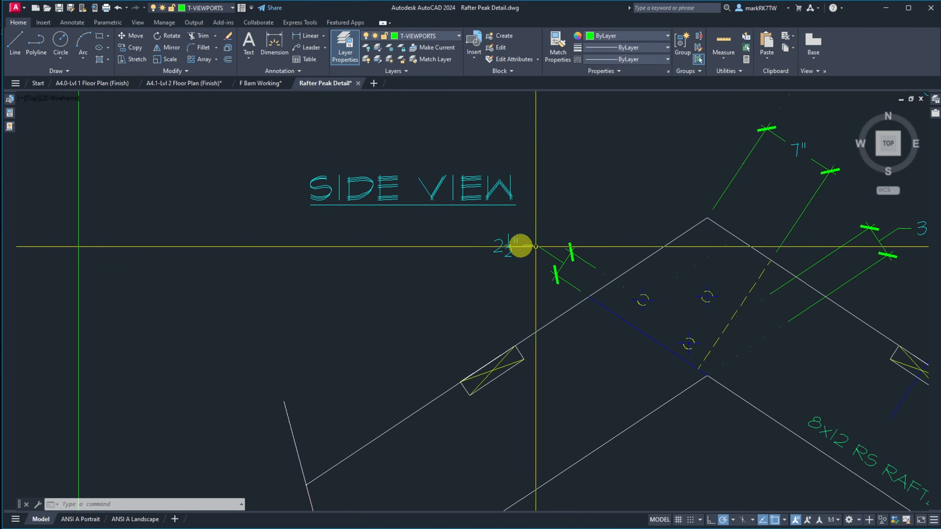
pyautogui.scroll(2, 721, 424)
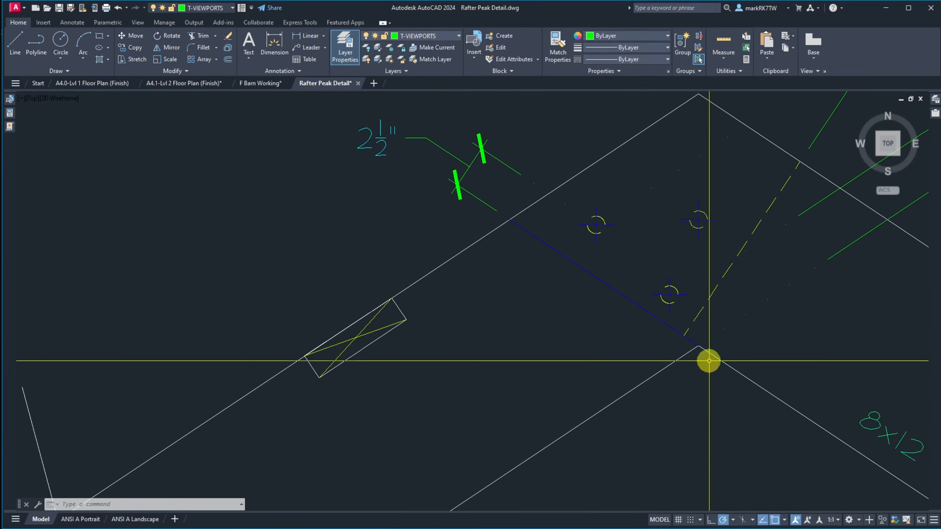
pyautogui.scroll(-3, 712, 326)
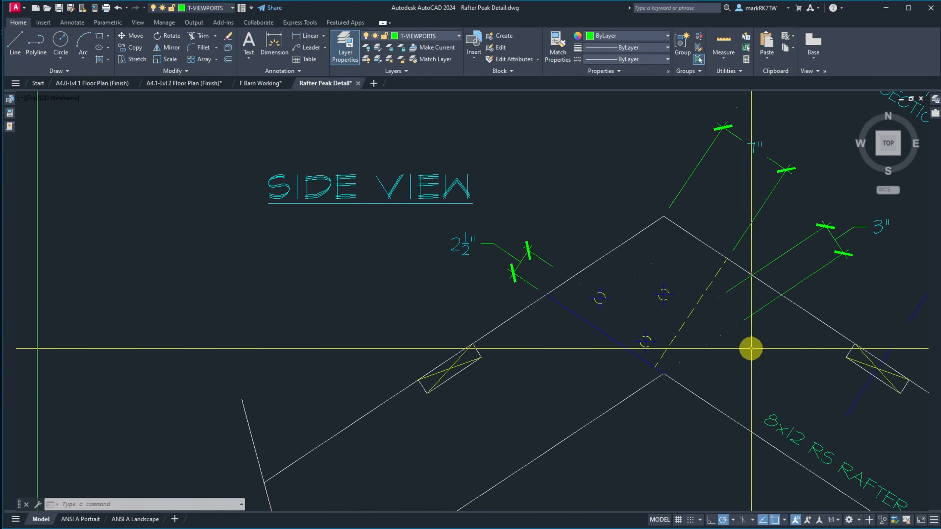
pyautogui.scroll(2, 723, 336)
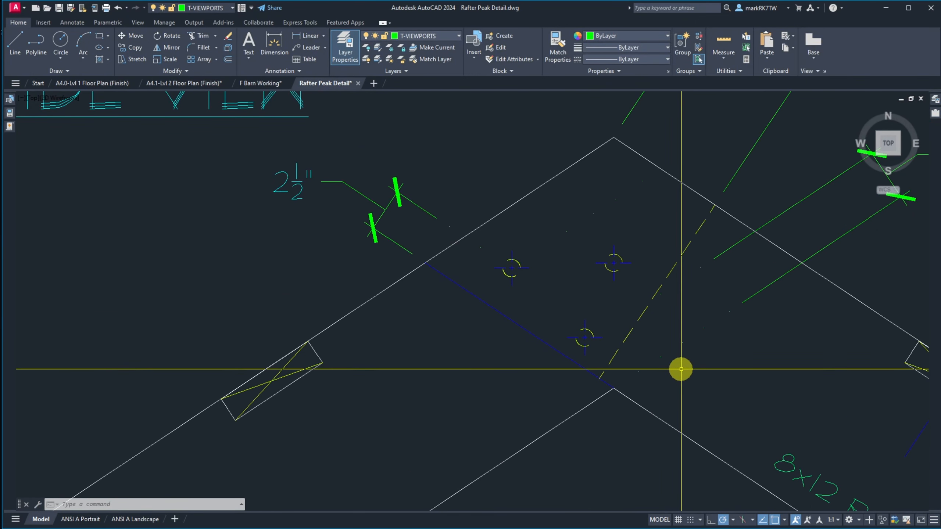
pyautogui.write('co')
pyautogui.press('space')
pyautogui.click(703, 279)
pyautogui.press('Escape')
pyautogui.press('Escape')
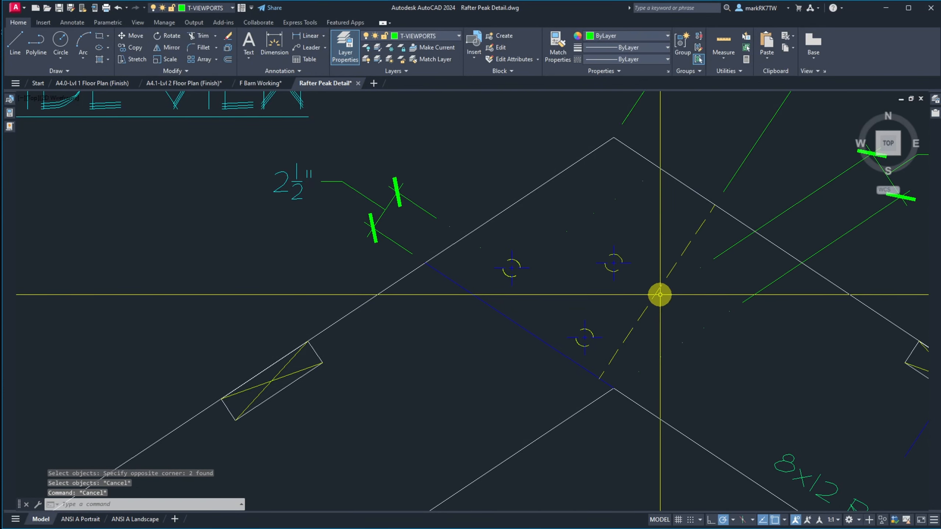
# Move the lower dotted line on the right rafter so that it passes through the lower peg hole's centre
pyautogui.click(660, 295)
pyautogui.write('m')
pyautogui.press('space')
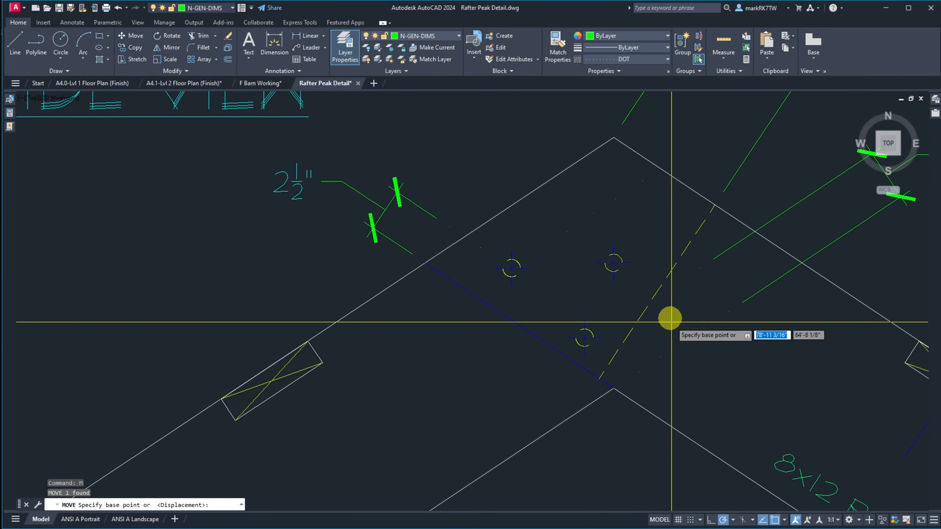
pyautogui.click(660, 295)
pyautogui.click(585, 338)
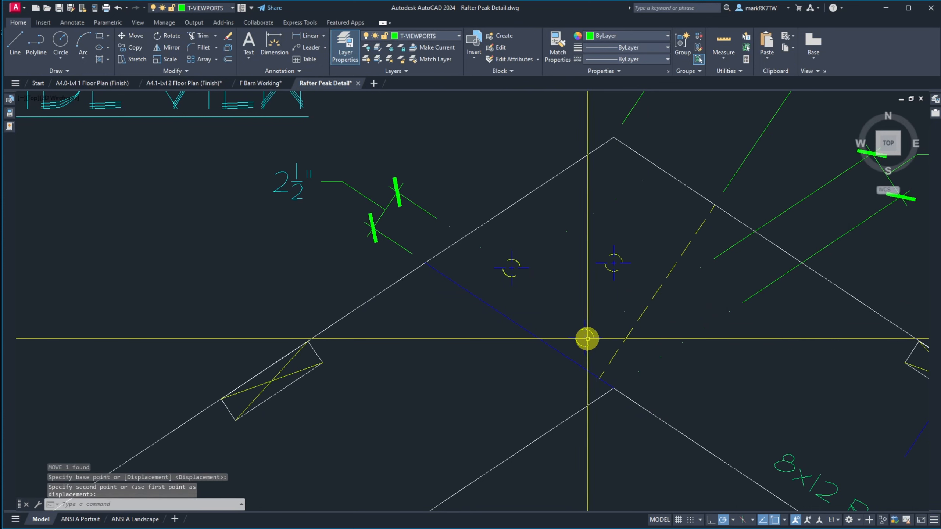
# Try to extend a dotted peg hole line to the right rafter's upper edge
pyautogui.press('space')
pyautogui.click(736, 210)
pyautogui.click(724, 220)
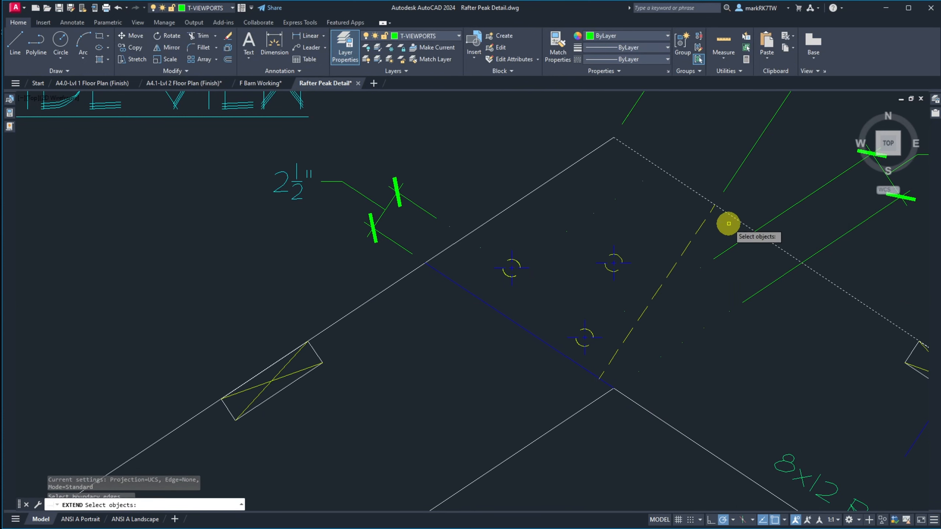
pyautogui.press('space')
pyautogui.click(620, 293)
pyautogui.click(618, 293)
pyautogui.press('space')
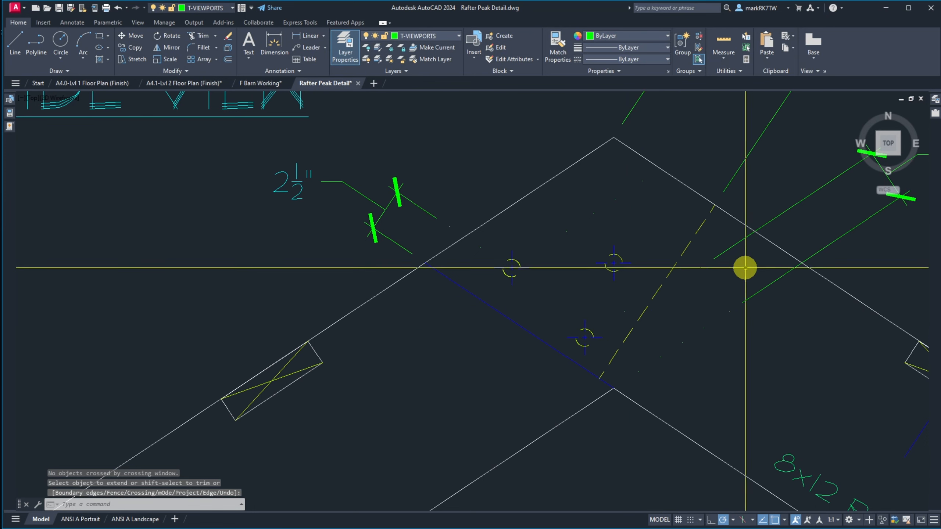
pyautogui.click(623, 312)
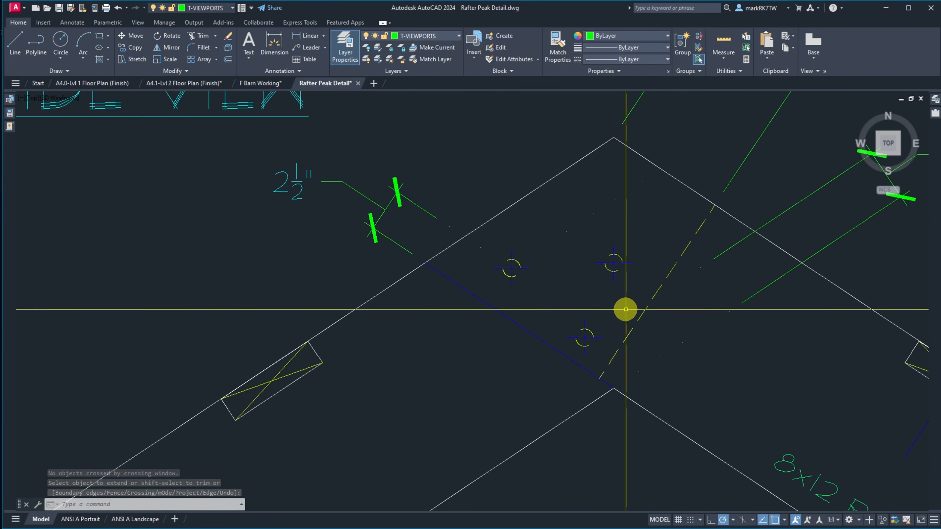
pyautogui.click(619, 312)
pyautogui.press('Escape')
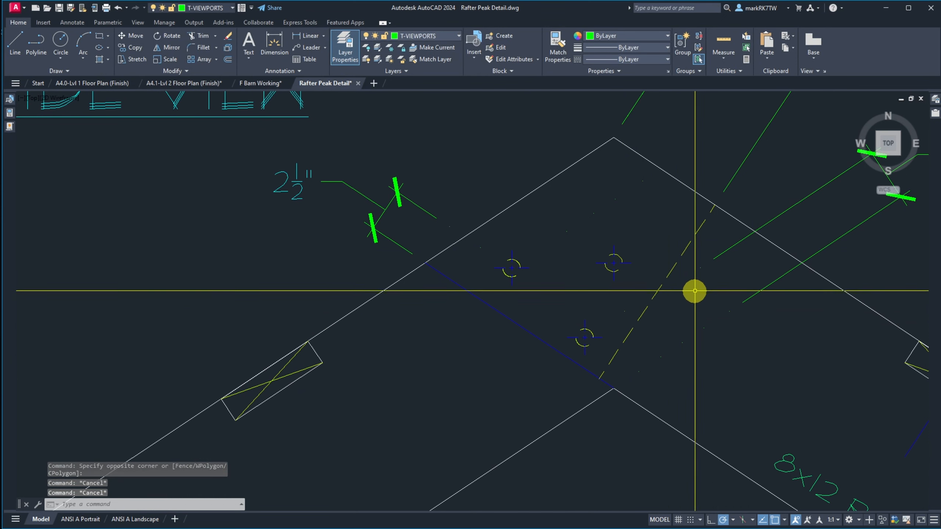
# Extend the dotted lines from the upper right and lower peg holes to the right rafter's upper edge
pyautogui.write('ex')
pyautogui.press('space')
pyautogui.click(729, 214)
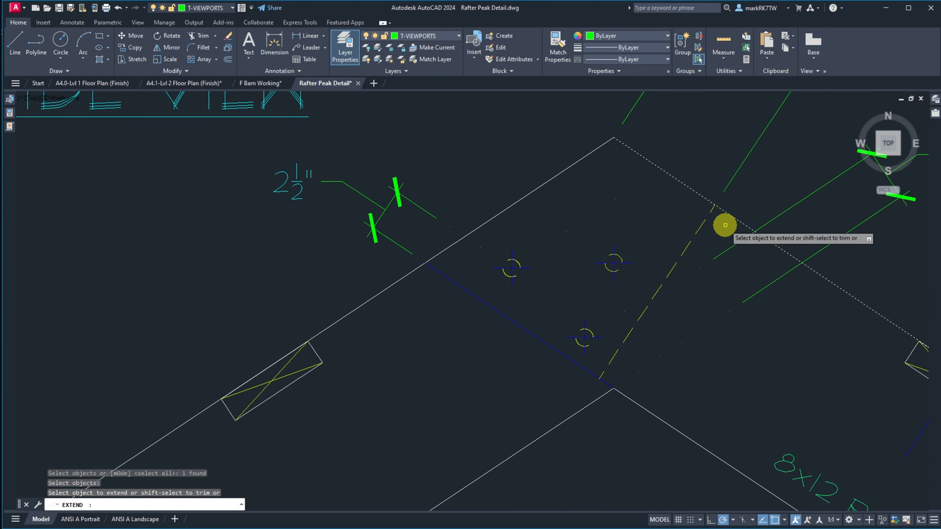
pyautogui.press('space')
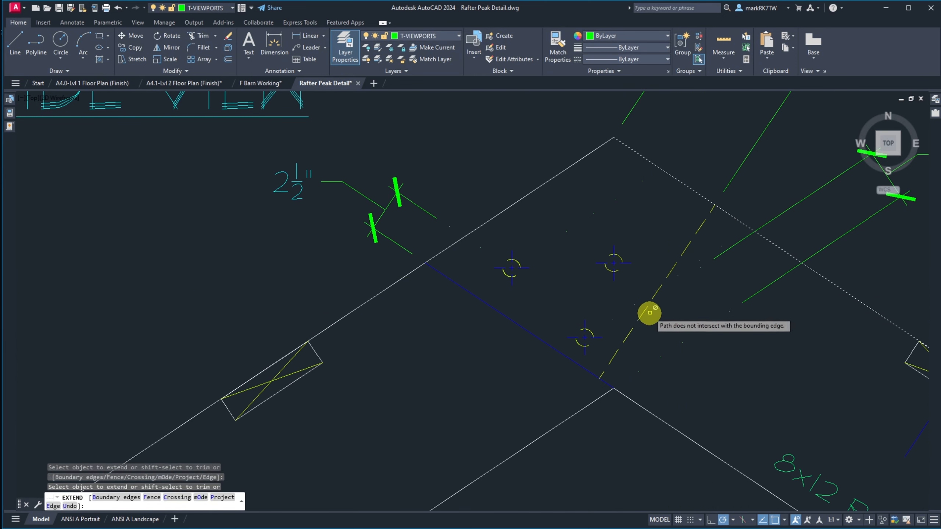
pyautogui.press('space')
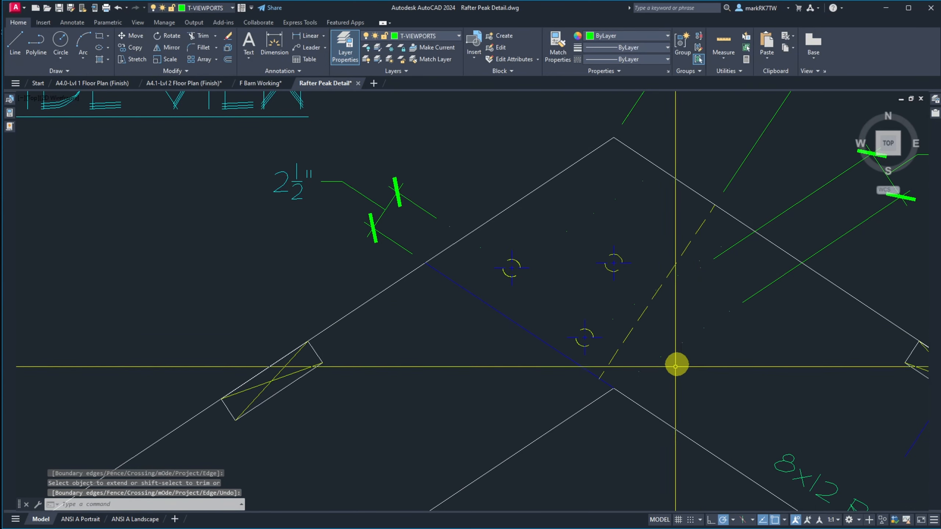
pyautogui.press('space')
pyautogui.click(778, 248)
pyautogui.press('space')
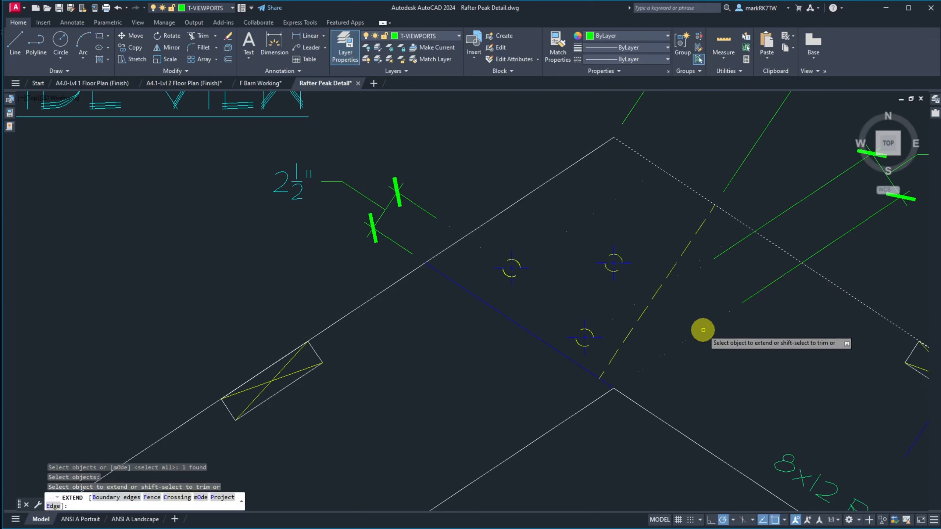
pyautogui.press('space')
# Stretch the 3" dimension's two origin points to where the extended dotted lines meet the right rafter's upper edge
pyautogui.click(771, 303)
pyautogui.click(755, 265)
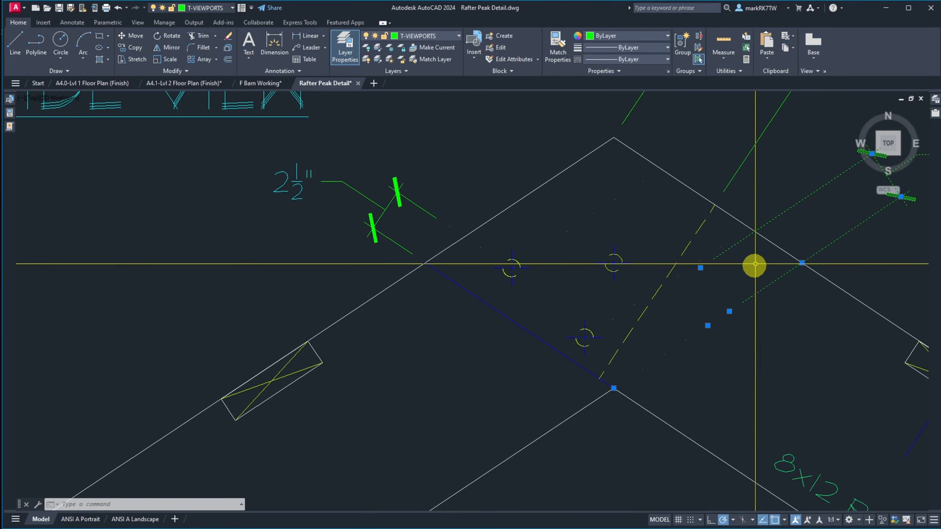
pyautogui.click(700, 268)
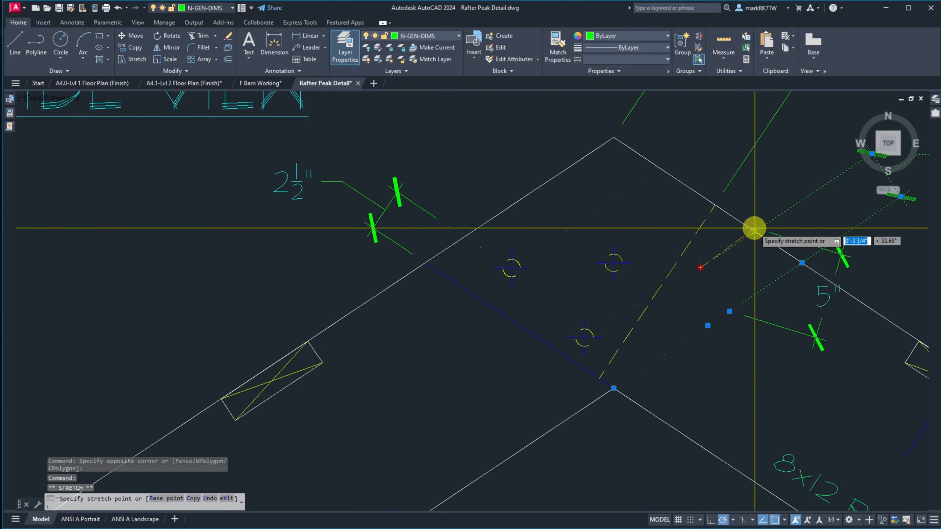
pyautogui.click(749, 229)
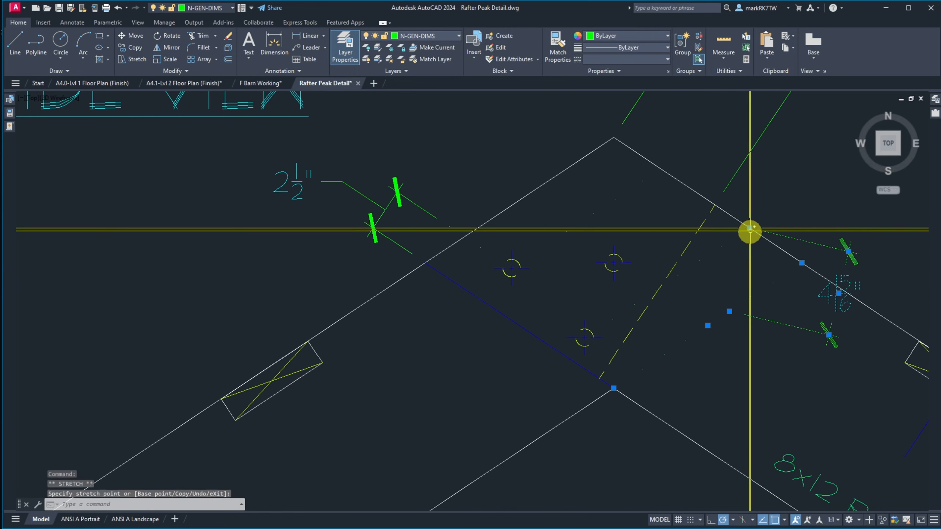
pyautogui.click(729, 311)
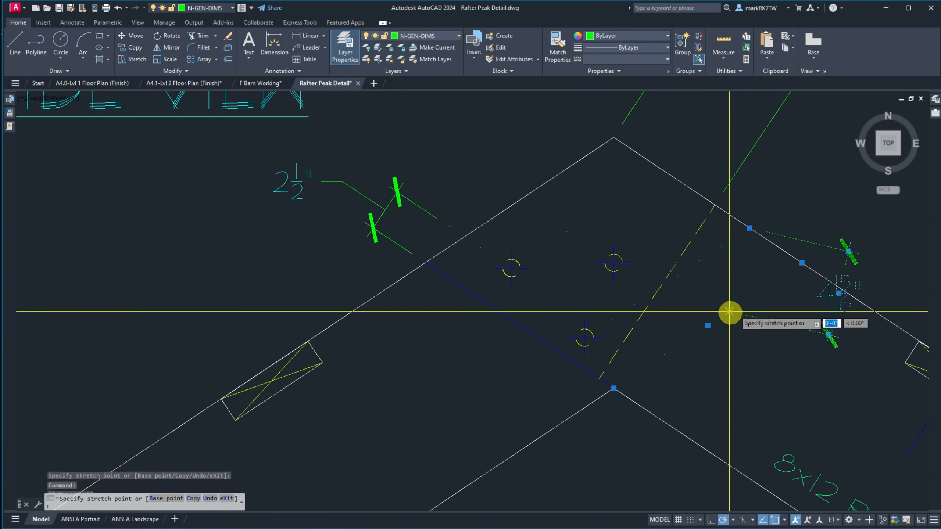
pyautogui.click(801, 263)
pyautogui.scroll(-4, 706, 366)
pyautogui.scroll(6, 714, 359)
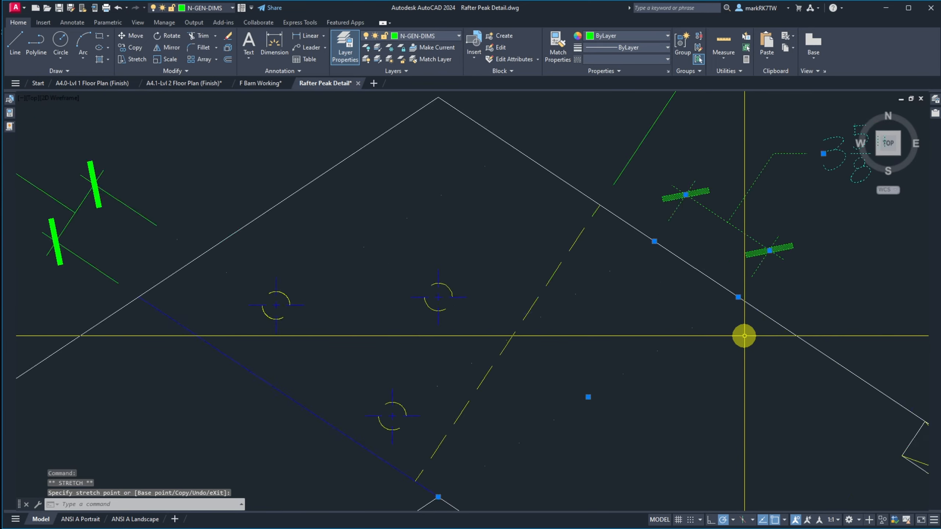
pyautogui.scroll(-2, 742, 332)
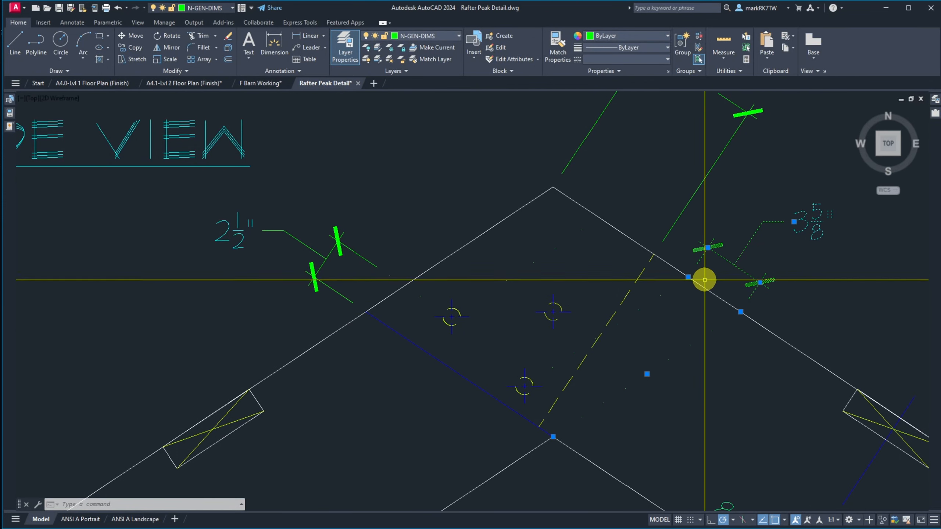
# Draw a line from a point just inside the right rafter's upper edge perpendicular to the lower dotted line
pyautogui.press('Escape')
pyautogui.write('l')
pyautogui.press('Return')
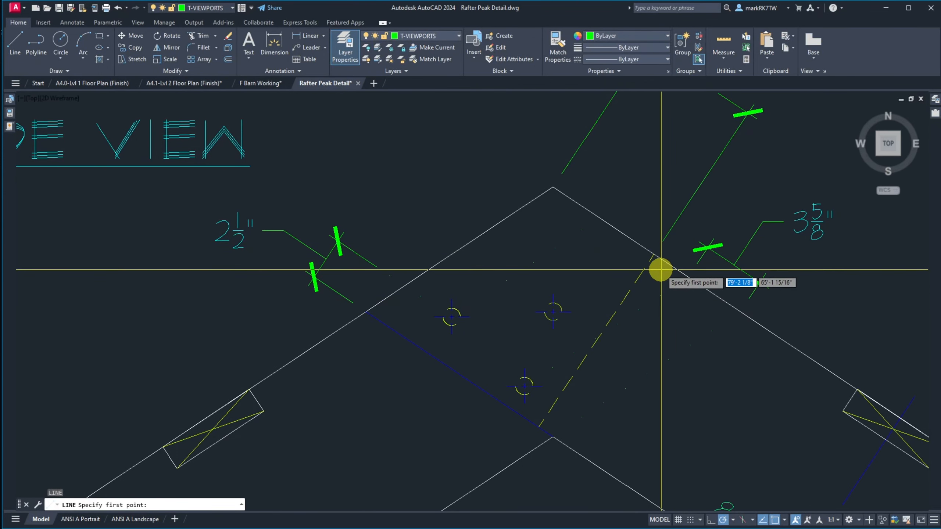
pyautogui.click(662, 271)
pyautogui.write('p')
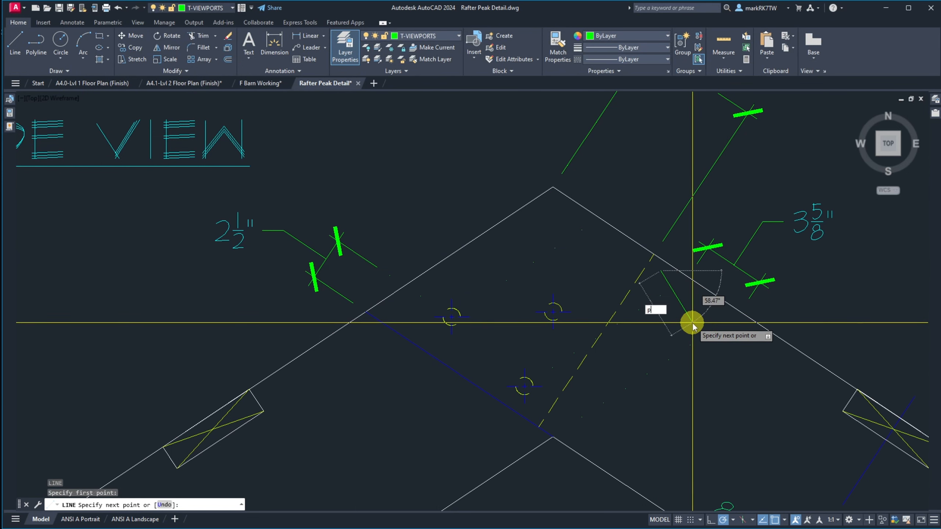
pyautogui.write('er')
pyautogui.press('Return')
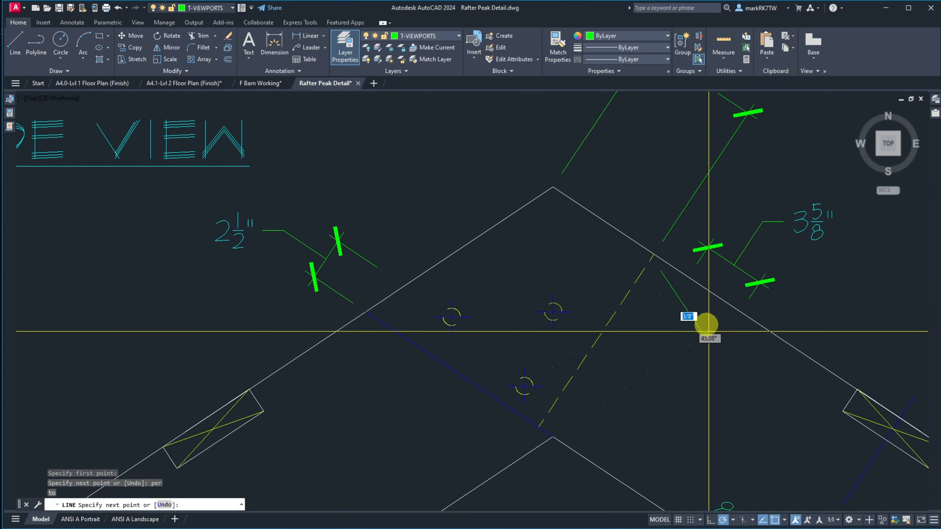
pyautogui.click(707, 324)
# Move the perpendicular line so its lower end sits where the lower dotted line meets the right rafter's edge
pyautogui.write('m')
pyautogui.press('Return')
pyautogui.click(699, 309)
pyautogui.click(682, 321)
pyautogui.press('Return')
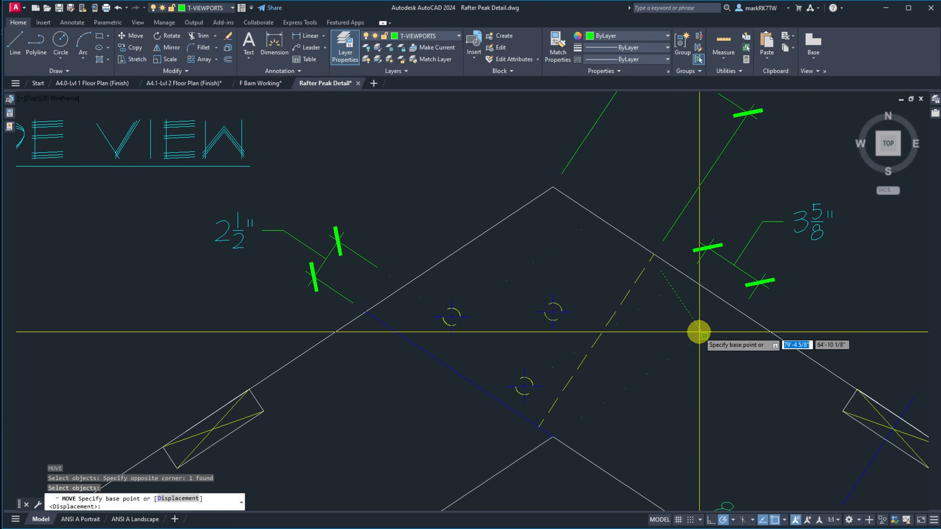
pyautogui.click(700, 332)
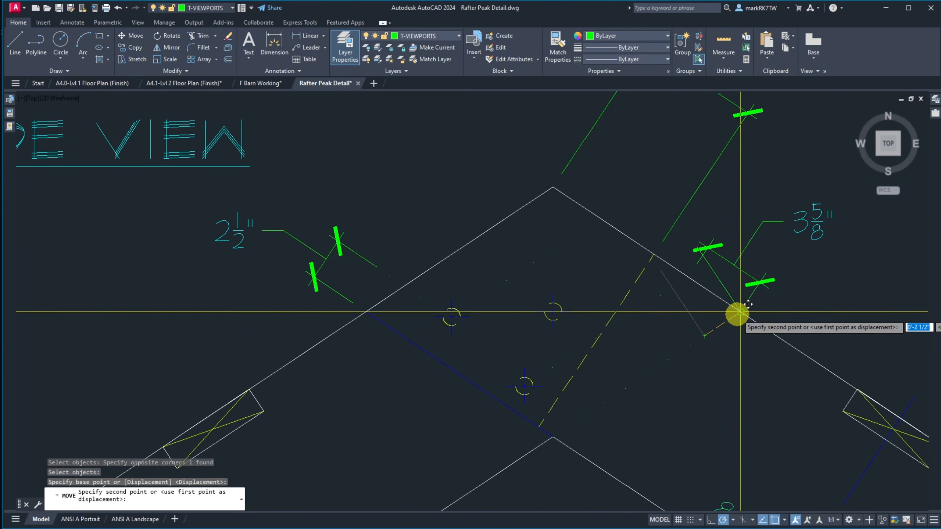
# Extend the upper dotted line past the right rafter's edge to the perpendicular line
pyautogui.write('ex')
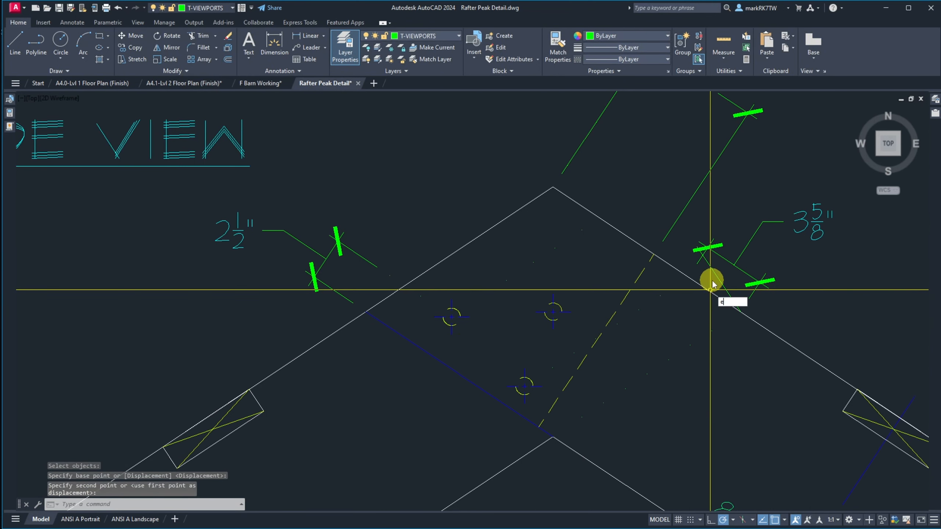
pyautogui.press('Return')
pyautogui.click(721, 271)
pyautogui.click(713, 270)
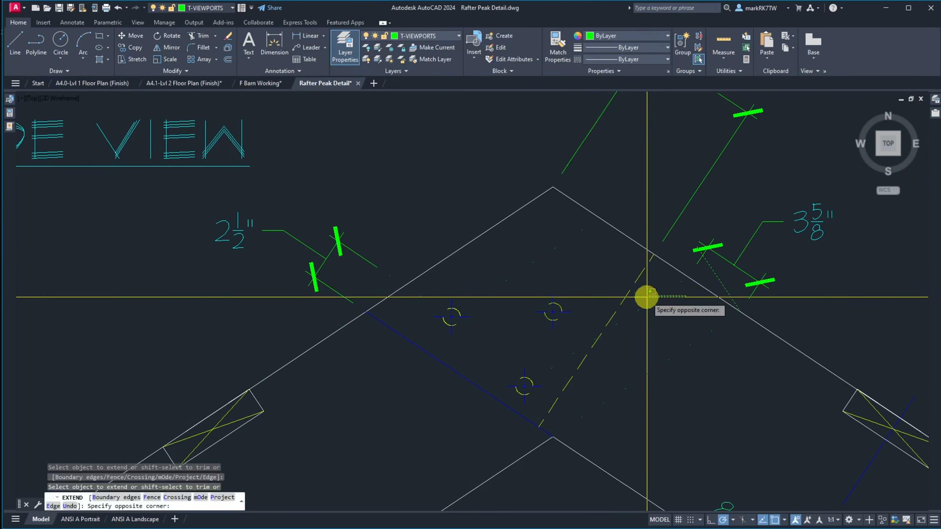
pyautogui.press('Return')
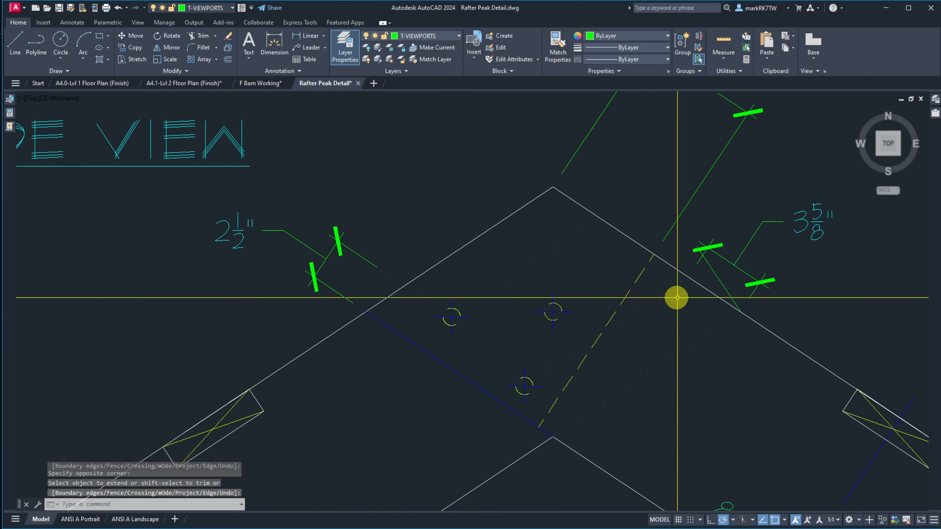
# Stretch the right rafter dimension's upper origin to the dotted line's end on the perpendicular line, and move its dimension line outward
pyautogui.click(722, 259)
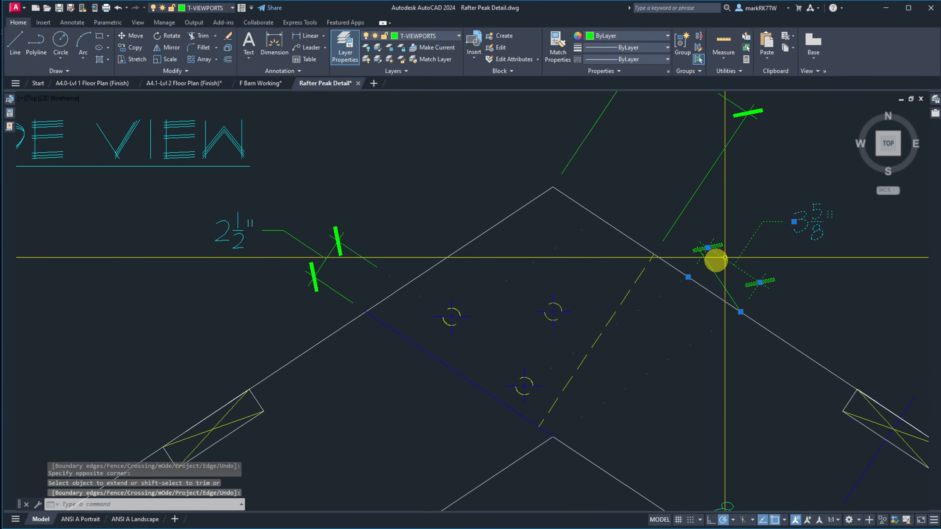
pyautogui.click(689, 276)
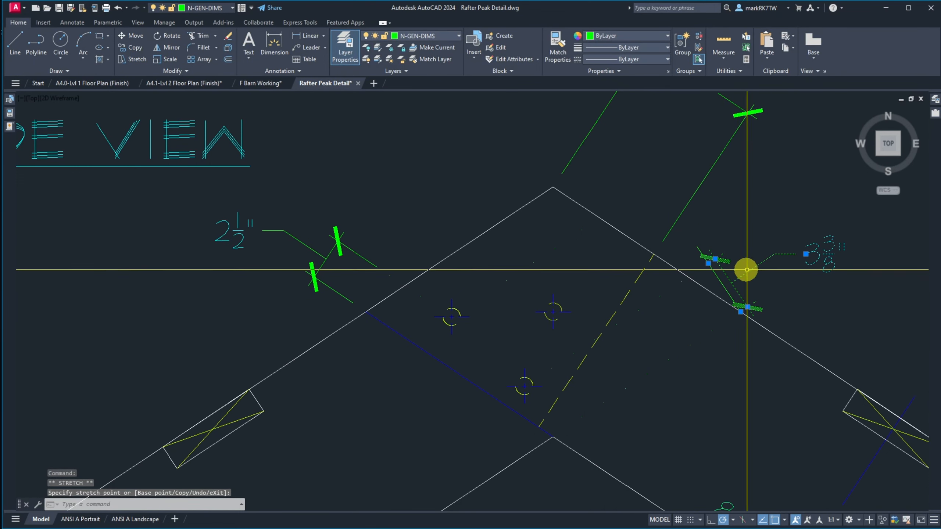
pyautogui.click(712, 258)
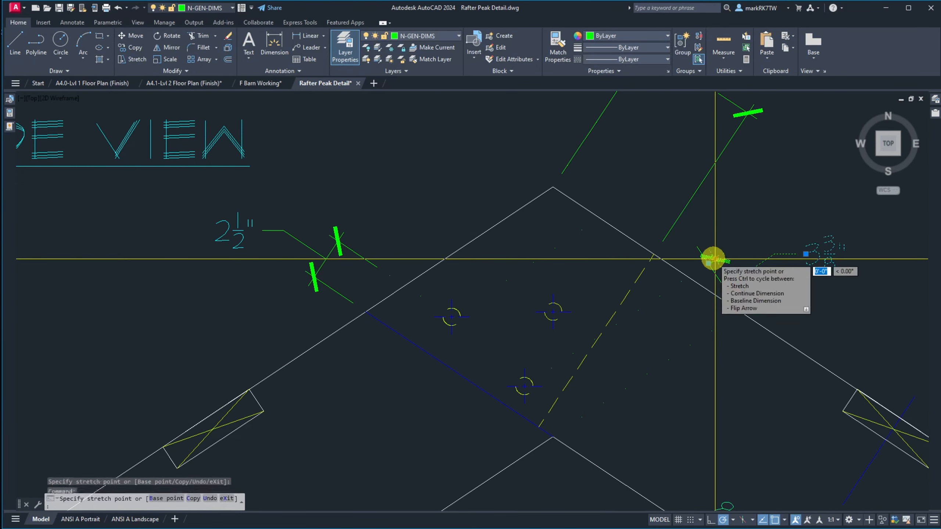
pyautogui.click(712, 258)
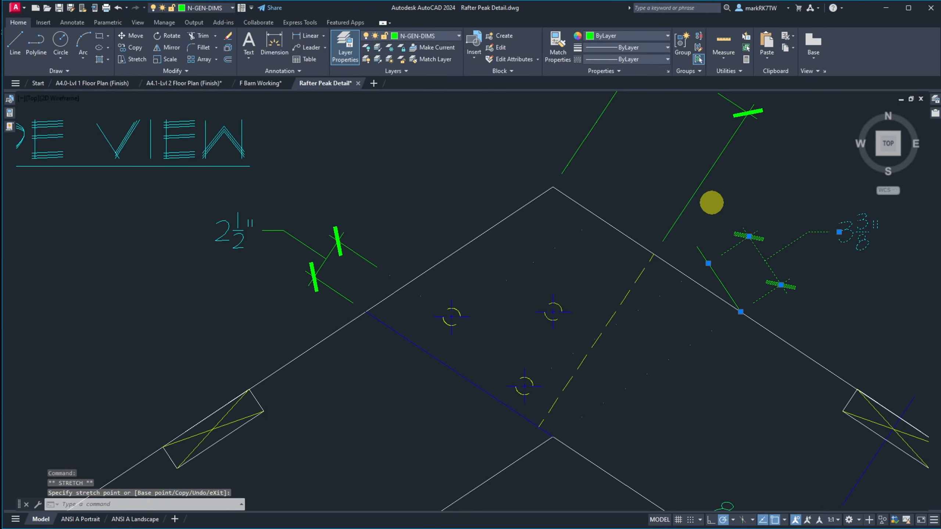
pyautogui.press('Escape')
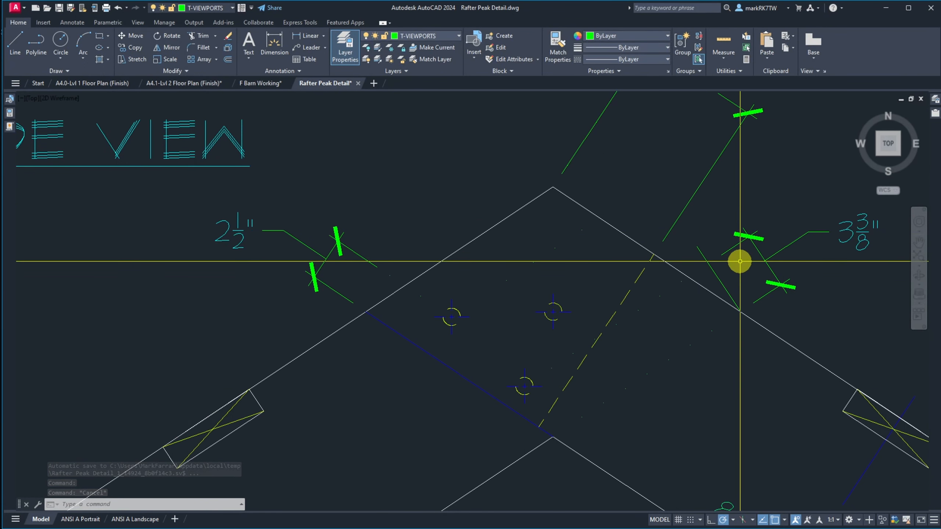
pyautogui.write('di')
pyautogui.press('Return')
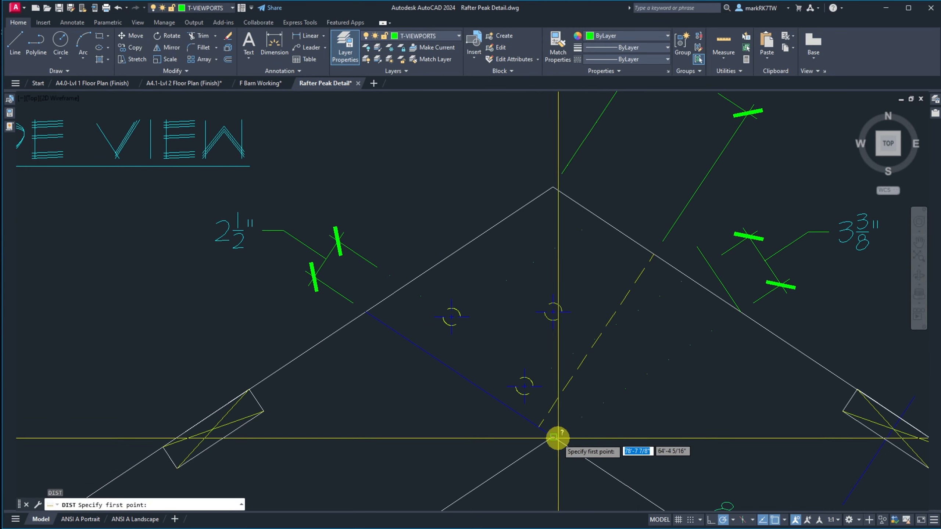
pyautogui.click(554, 438)
pyautogui.press('Escape')
pyautogui.press('Escape')
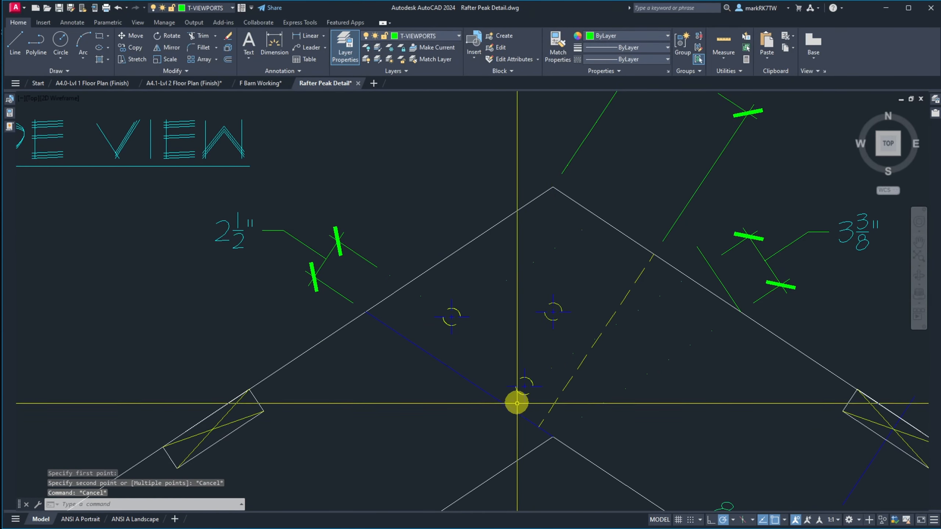
# Measure the perpendicular distance from the lower dotted line's midpoint to the upper dotted line
pyautogui.write('di')
pyautogui.press('Return')
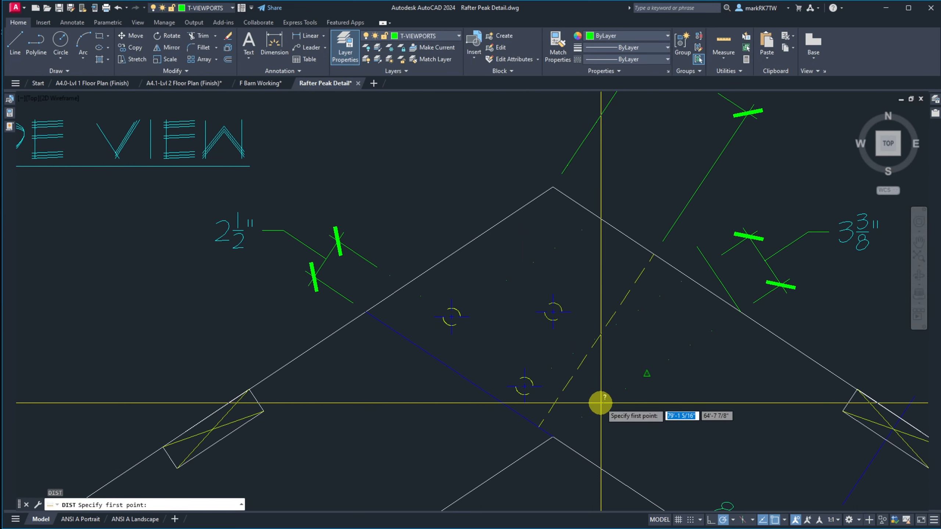
pyautogui.click(596, 338)
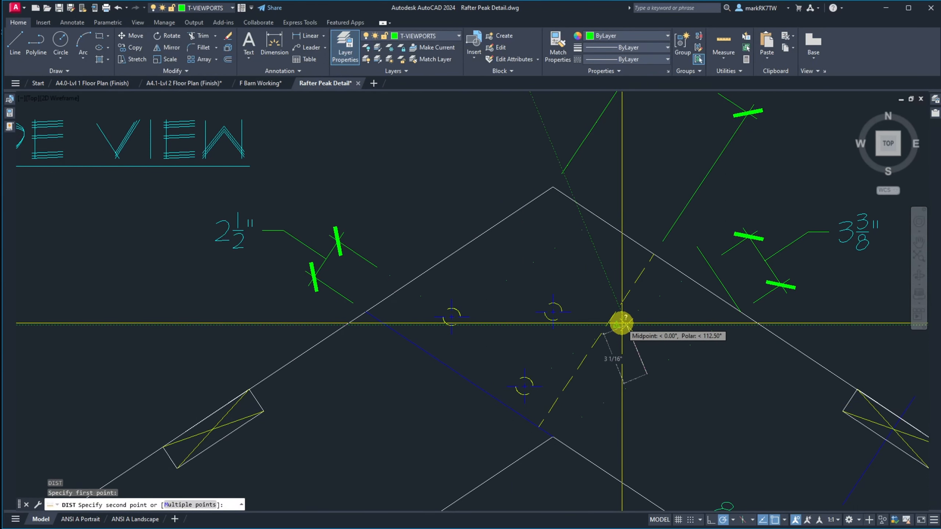
pyautogui.write('per')
pyautogui.press('Return')
pyautogui.click(621, 325)
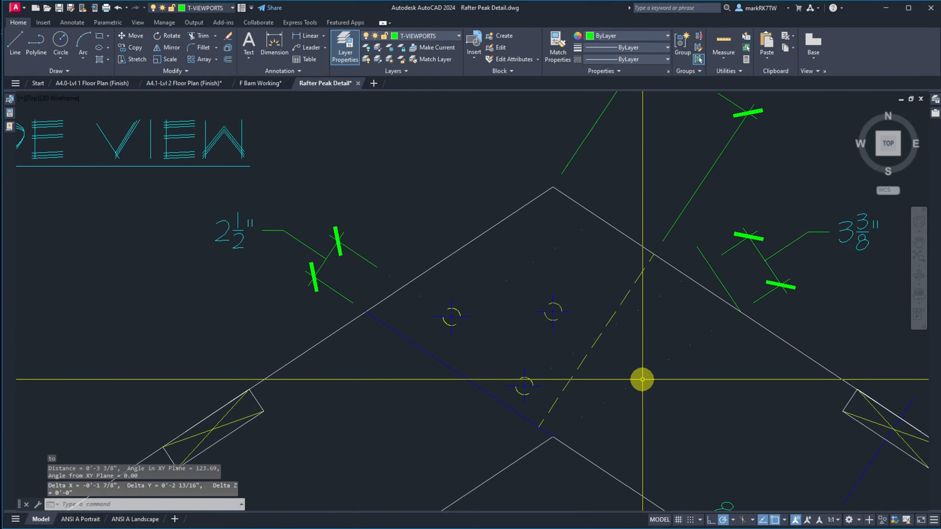
pyautogui.press('Escape')
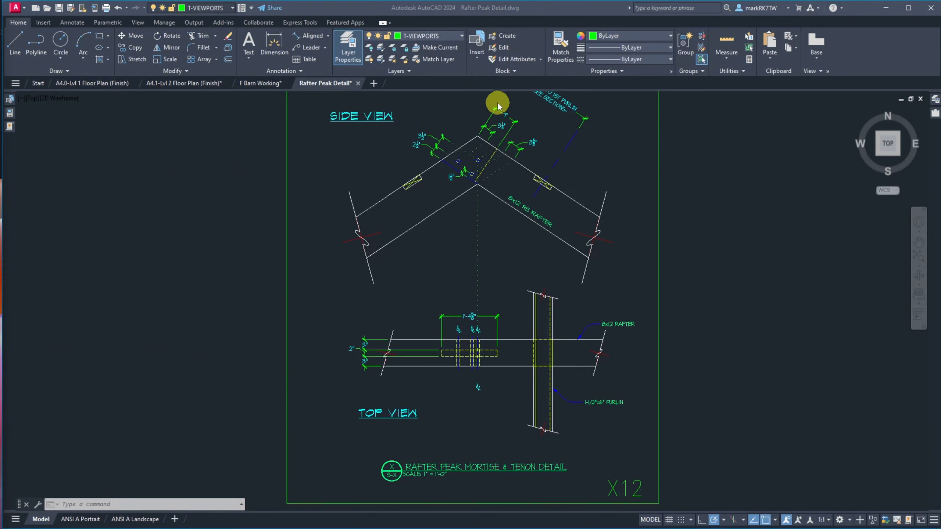
# Examine the side view and top view of the rafter peak mortise and tenon detail
pyautogui.scroll(-4, 509, 276)
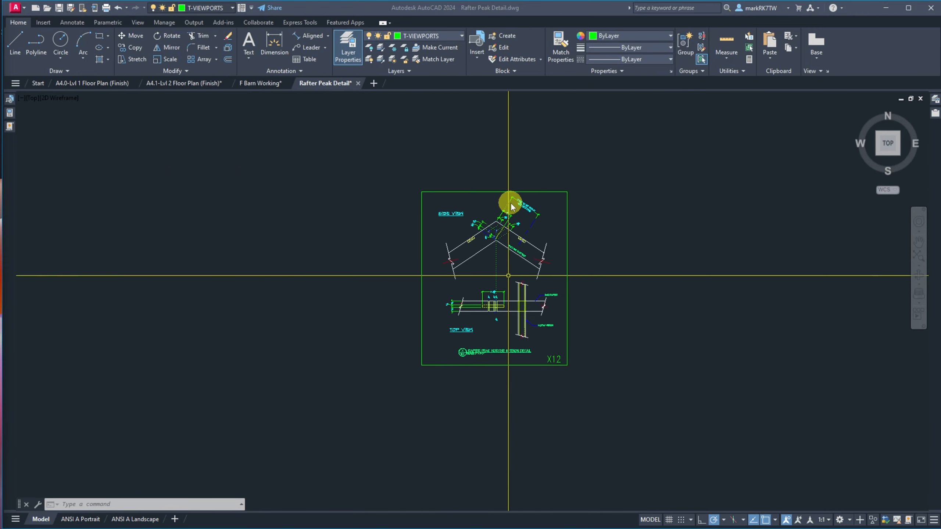
pyautogui.scroll(8, 511, 204)
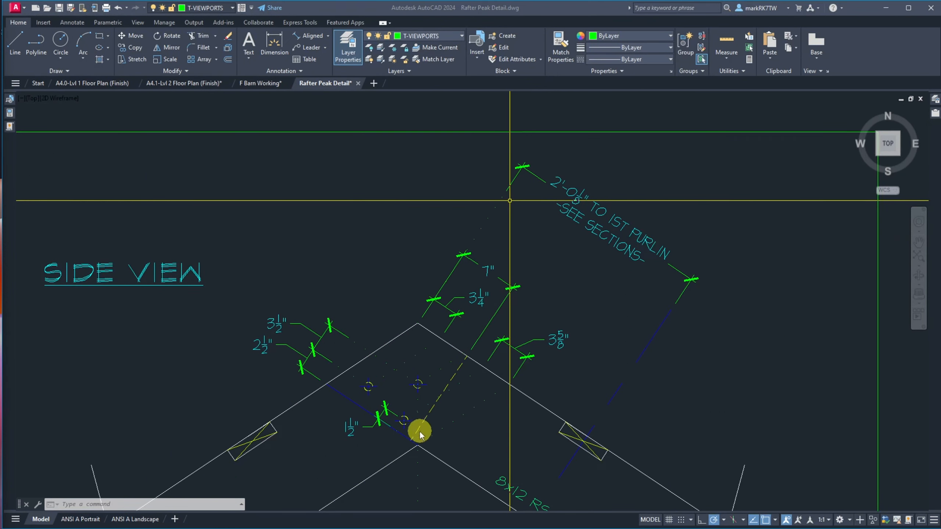
pyautogui.scroll(-6, 452, 298)
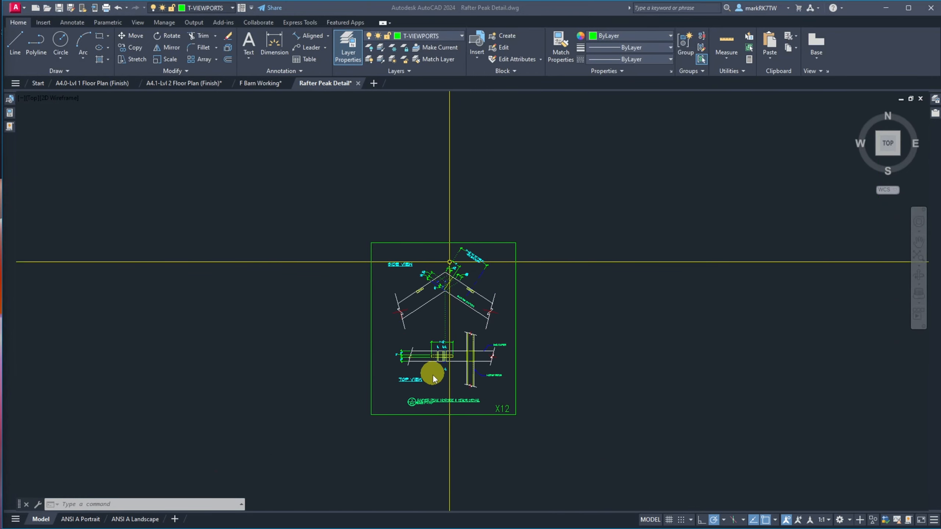
pyautogui.scroll(7, 432, 379)
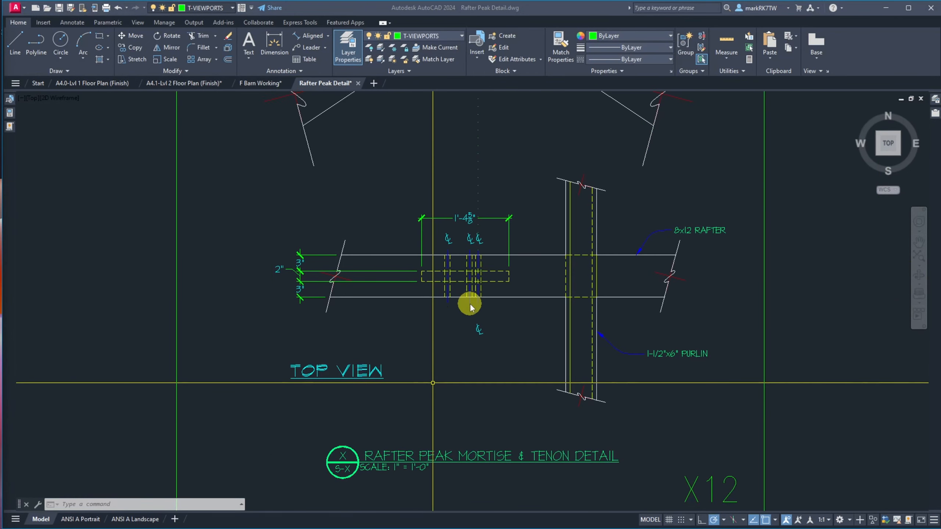
pyautogui.scroll(-6, 479, 297)
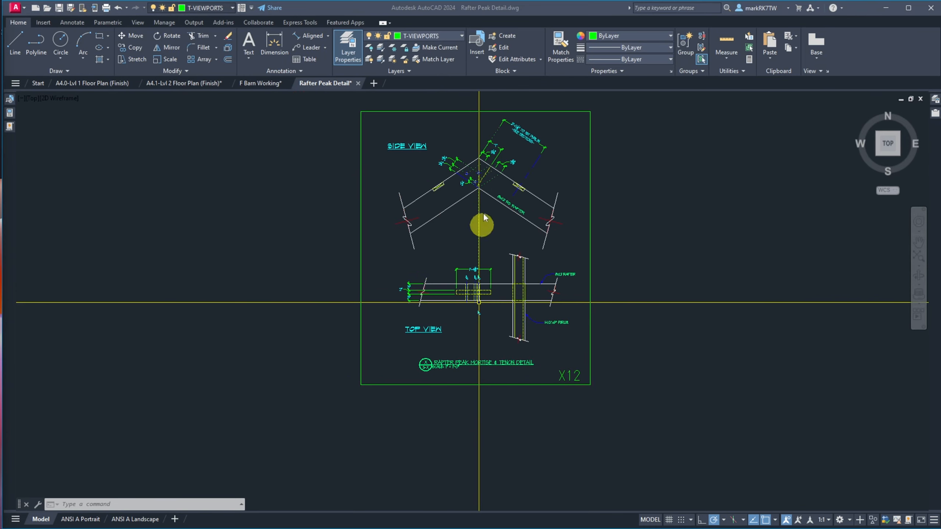
pyautogui.scroll(4, 477, 313)
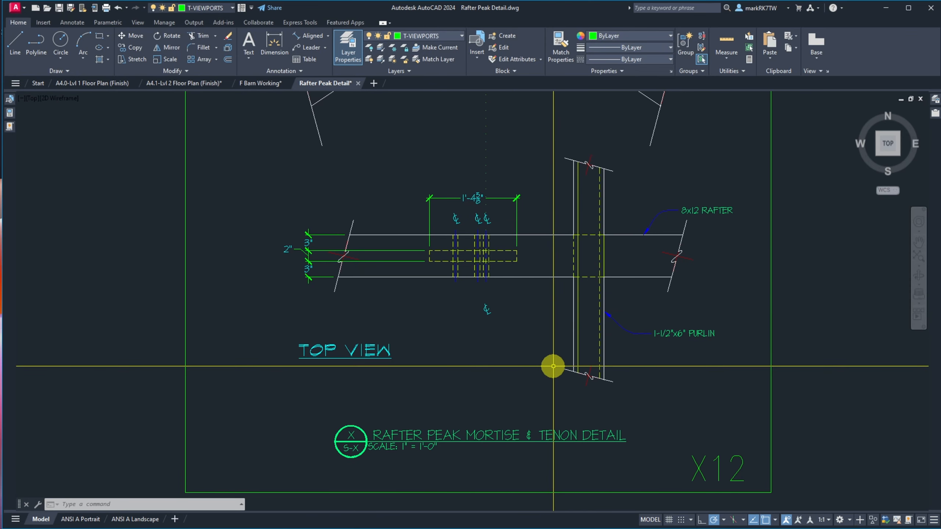
pyautogui.scroll(-4, 526, 371)
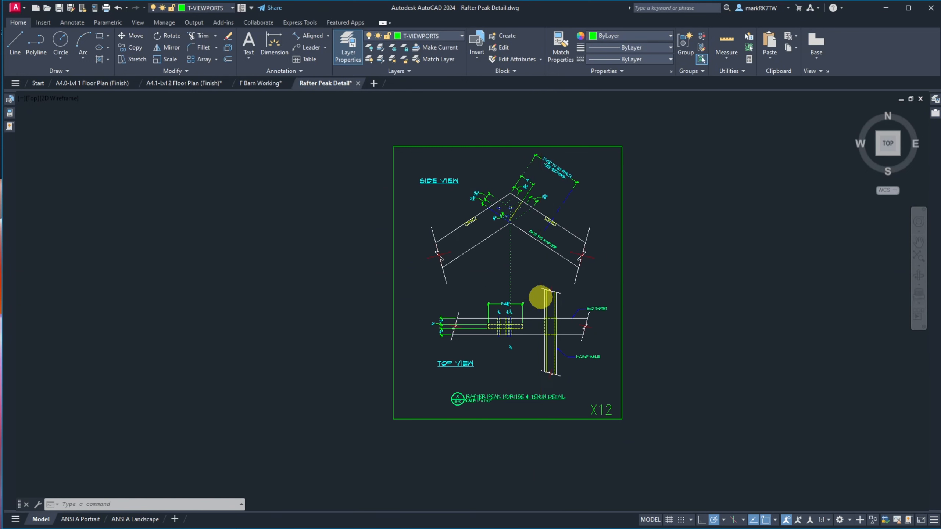
# Zoom to the drawing extents and save the Rafter Peak Detail drawing
pyautogui.write('z')
pyautogui.press('Return')
pyautogui.write('e')
pyautogui.press('Return')
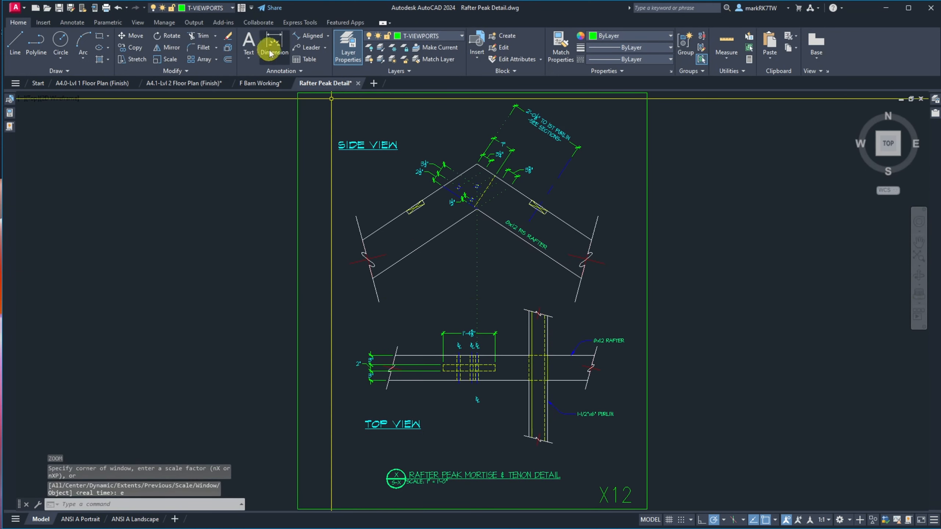
pyautogui.click(59, 8)
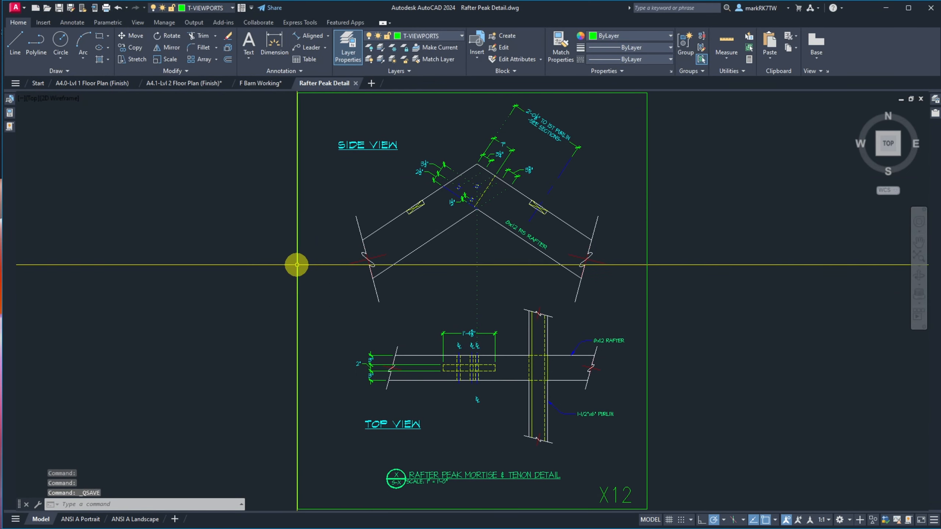
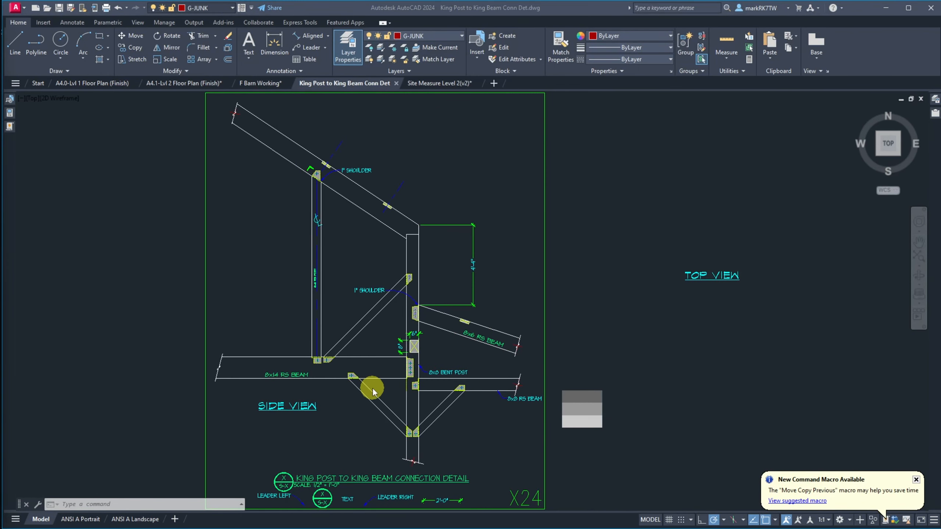
# Examine the brace, post and beam tenons with their peg holes around the bent post in the king post side view
pyautogui.scroll(8, 374, 385)
pyautogui.scroll(-8, 404, 302)
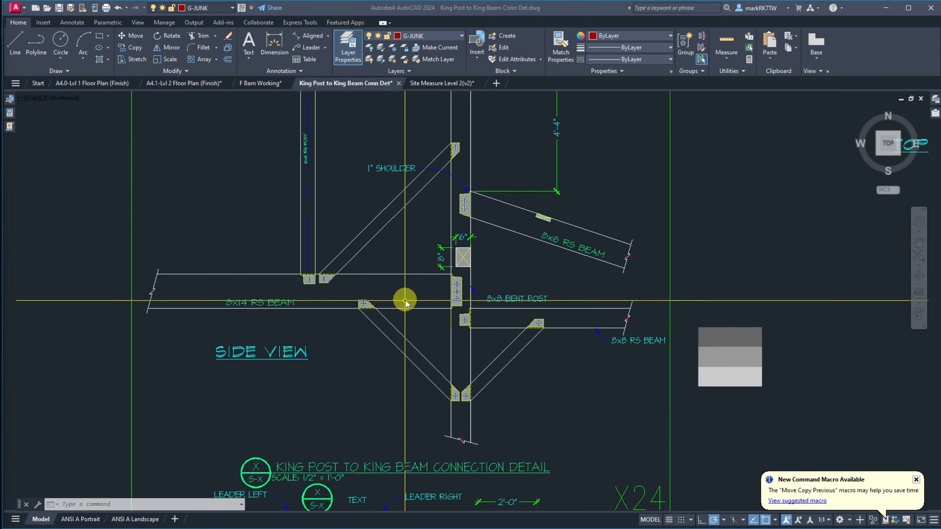
pyautogui.scroll(8, 464, 391)
pyautogui.scroll(-6, 464, 391)
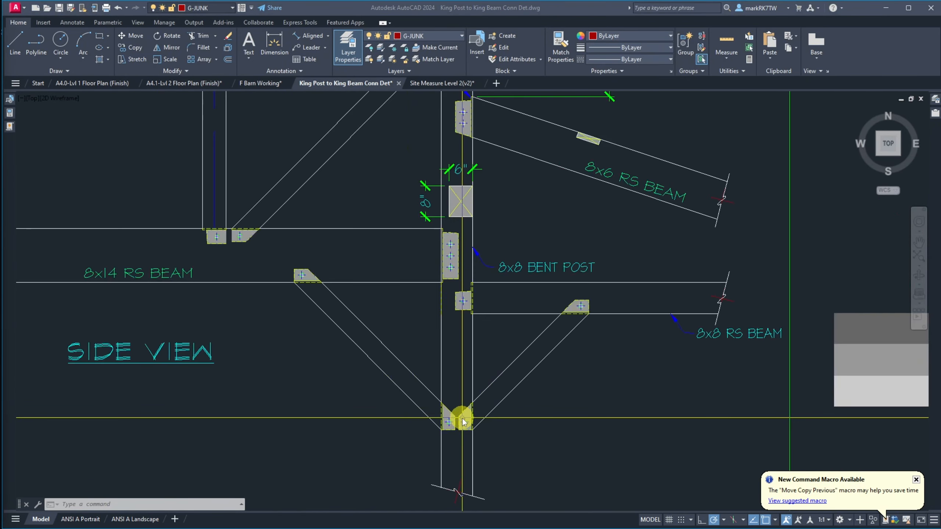
pyautogui.scroll(6, 319, 298)
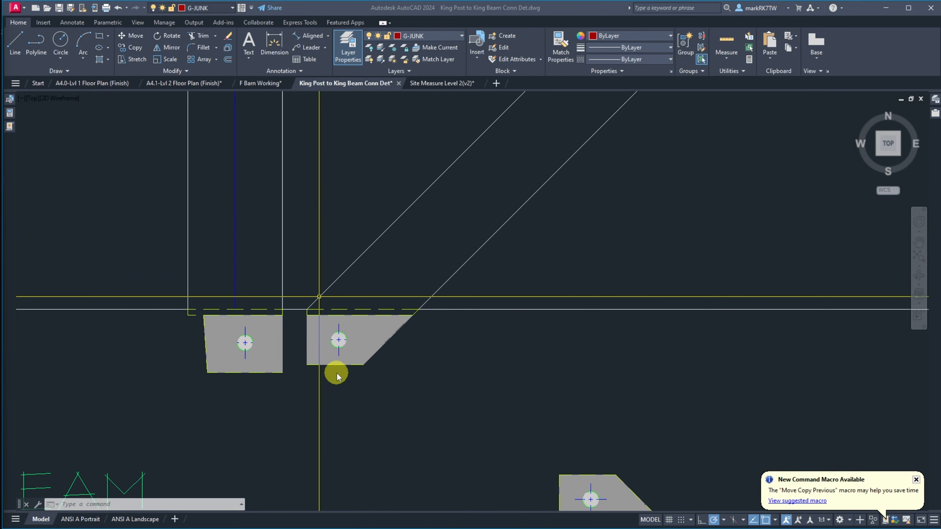
pyautogui.scroll(-5, 211, 361)
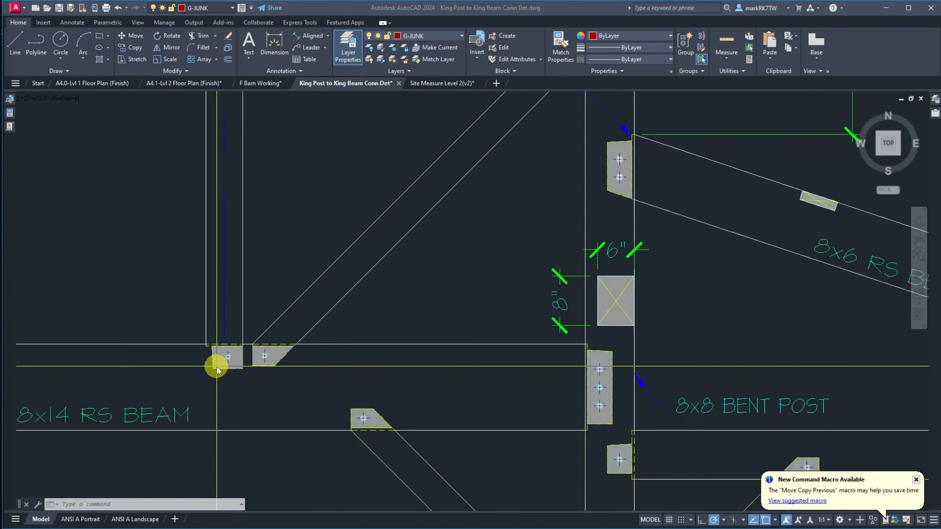
pyautogui.scroll(6, 485, 243)
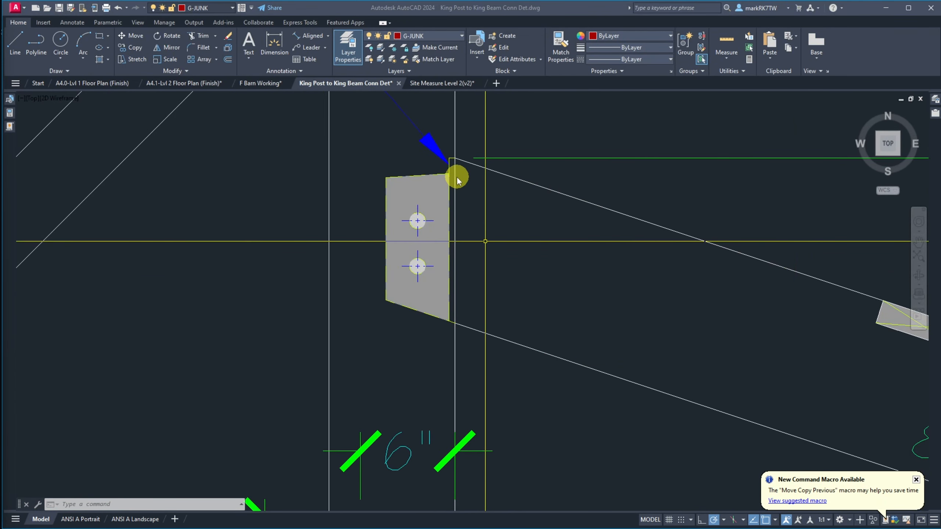
pyautogui.scroll(-5, 398, 191)
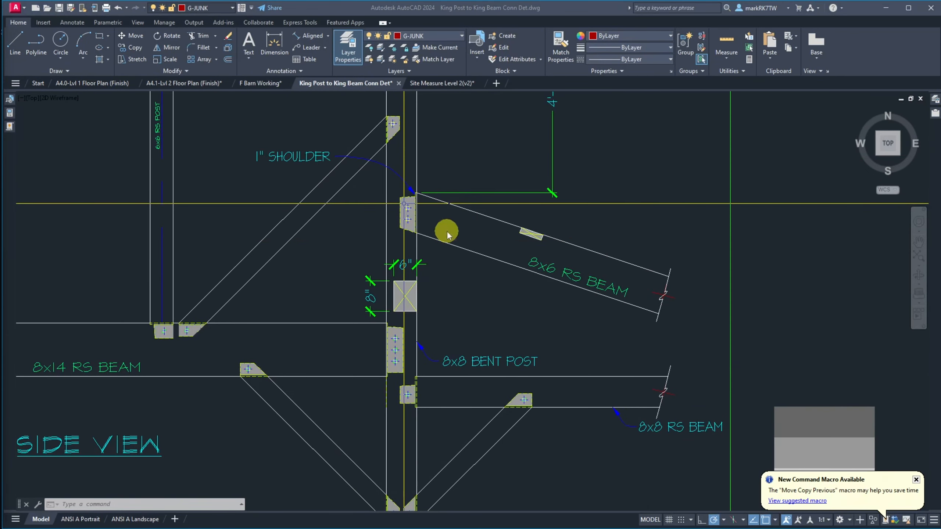
pyautogui.scroll(8, 397, 115)
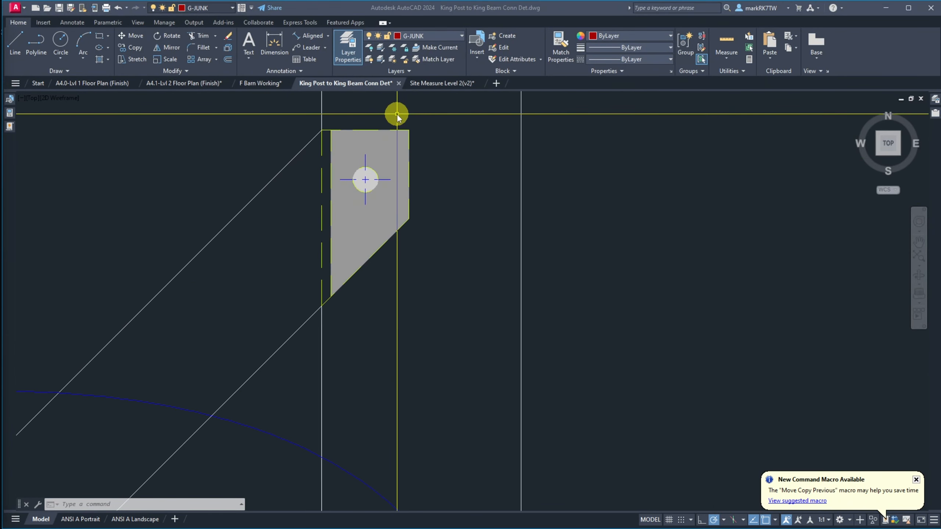
pyautogui.scroll(-8, 455, 305)
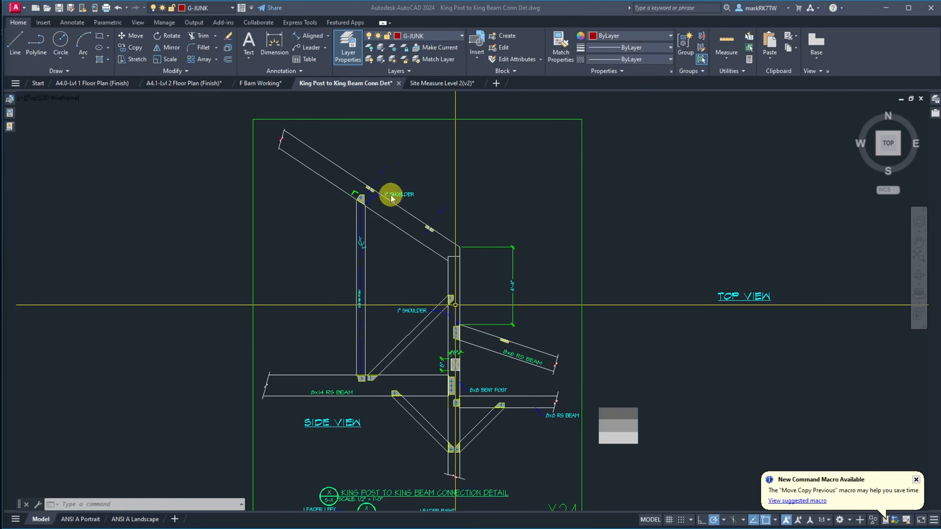
# Examine the 6x6 post's tenon and 1" shoulder at the rafter, and the bent post's top end below the rafter
pyautogui.scroll(6, 390, 193)
pyautogui.scroll(2, 264, 194)
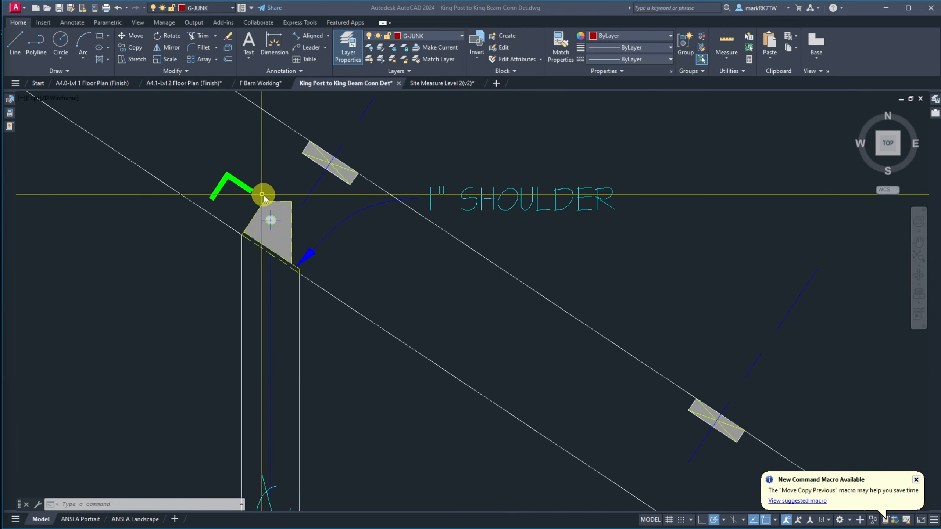
pyautogui.scroll(-8, 239, 167)
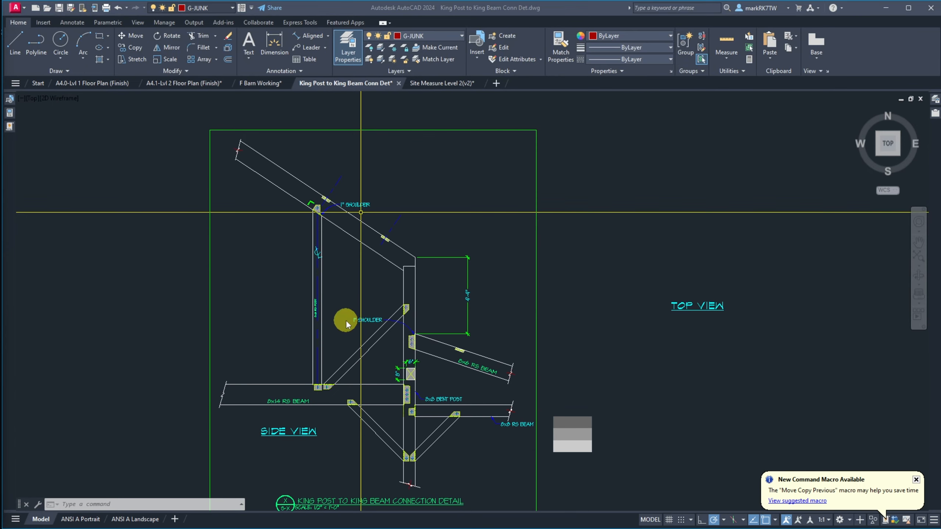
pyautogui.scroll(10, 413, 276)
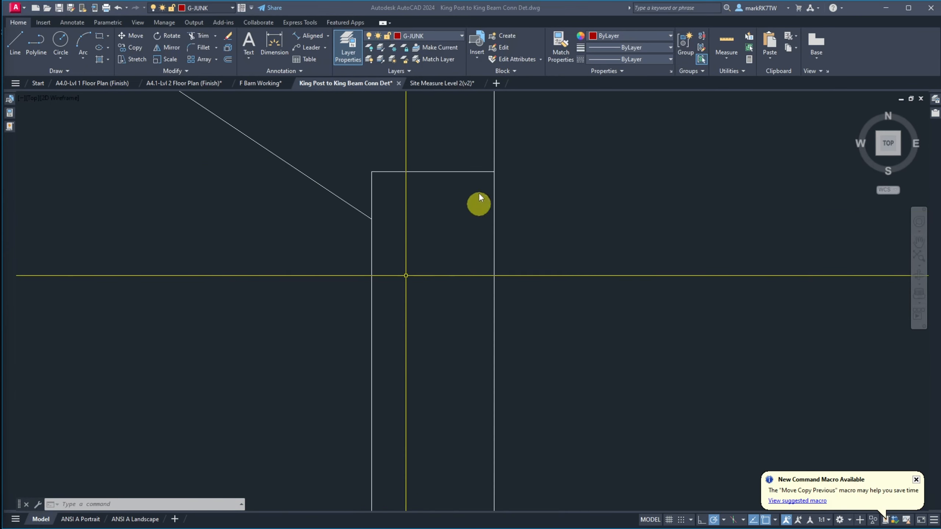
pyautogui.scroll(-5, 401, 263)
pyautogui.scroll(3, 366, 244)
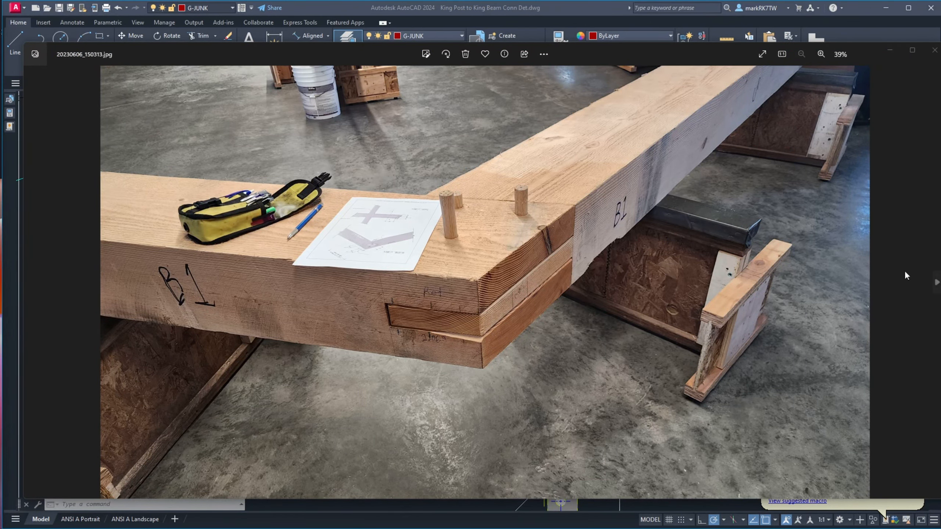
# Look through the timber joint photos up to 20230606_150846.jpg, close the photo viewer and inspect the bent post's top tenon in AutoCAD
pyautogui.click(936, 284)
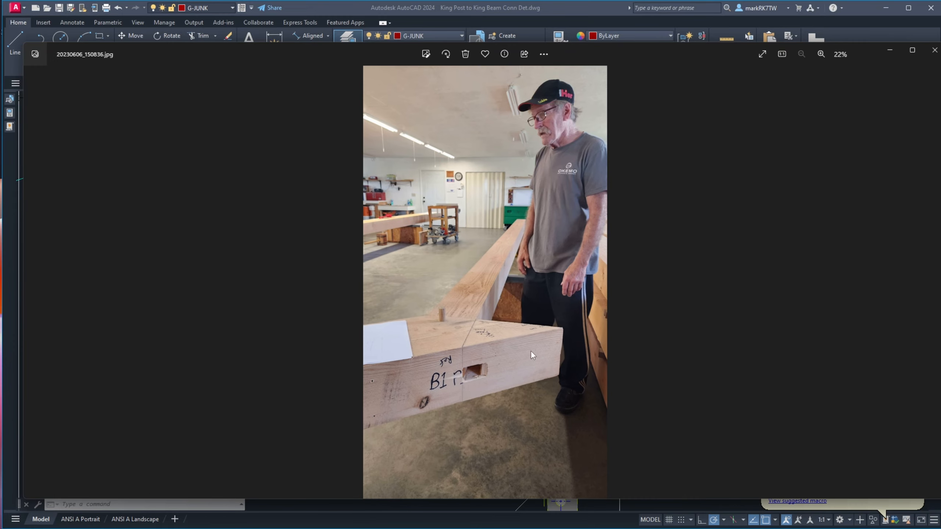
pyautogui.click(938, 284)
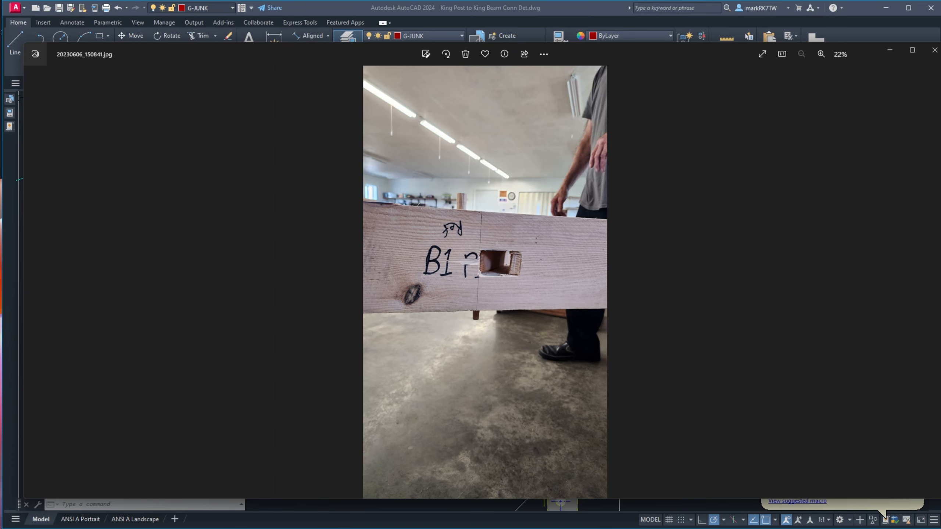
pyautogui.moveTo(886, 528)
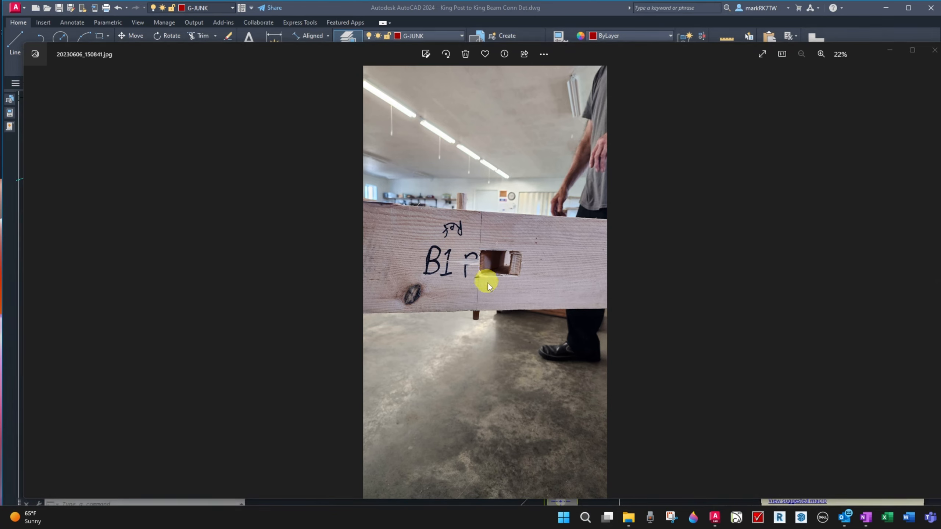
pyautogui.click(937, 285)
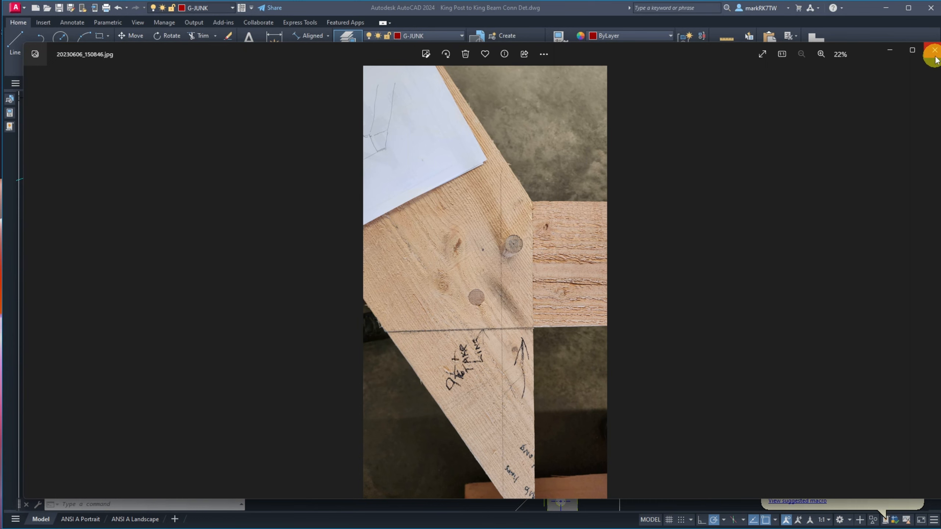
pyautogui.moveTo(584, 50); pyautogui.dragTo(940, 59)
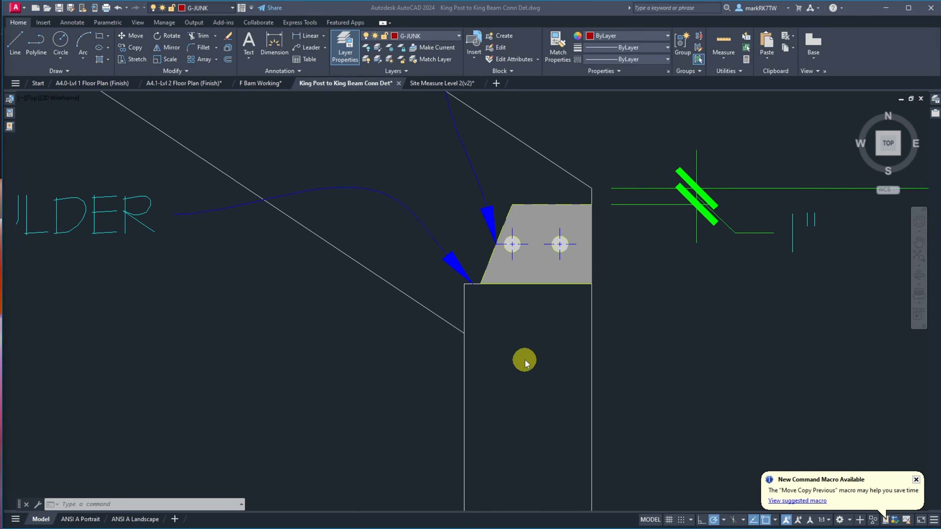
pyautogui.scroll(-2, 525, 359)
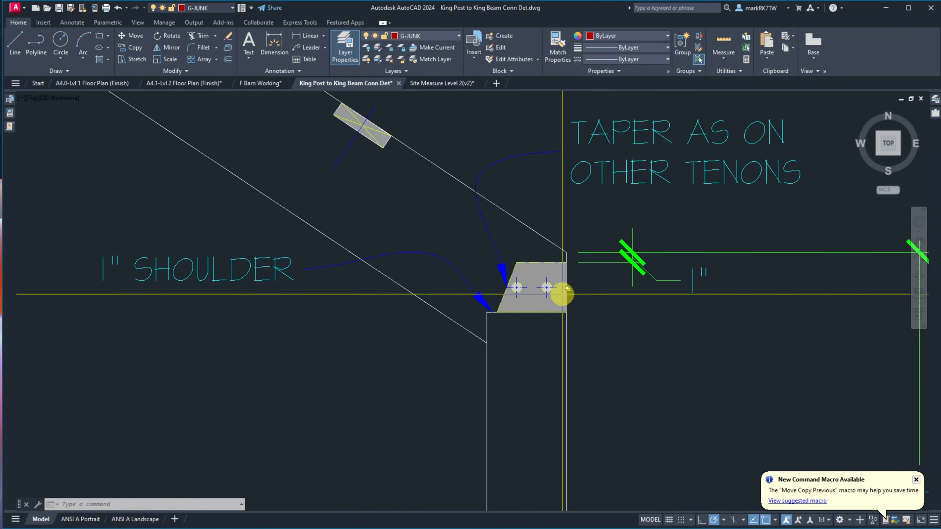
# Compare the tapers of the post tenons at the rafter with the post and brace tenons along the 8x14 RS beam
pyautogui.scroll(4, 497, 292)
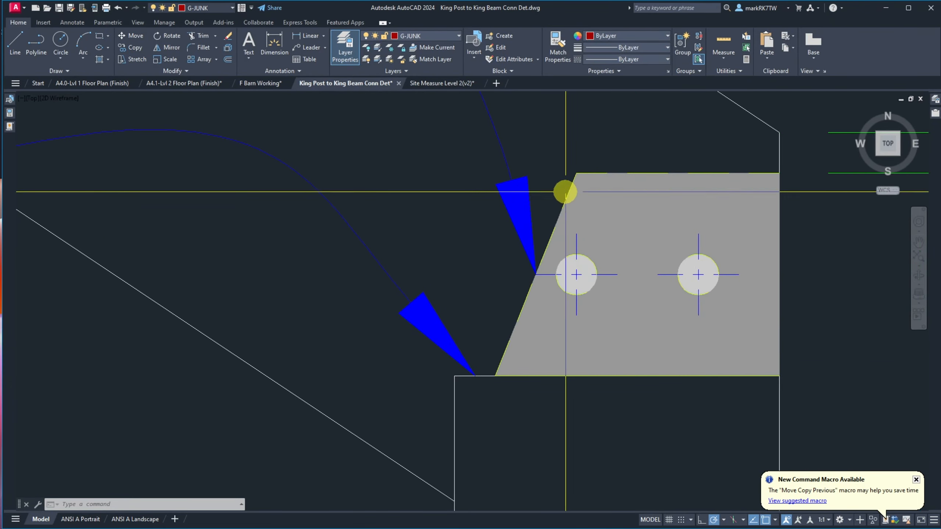
pyautogui.scroll(-7, 506, 330)
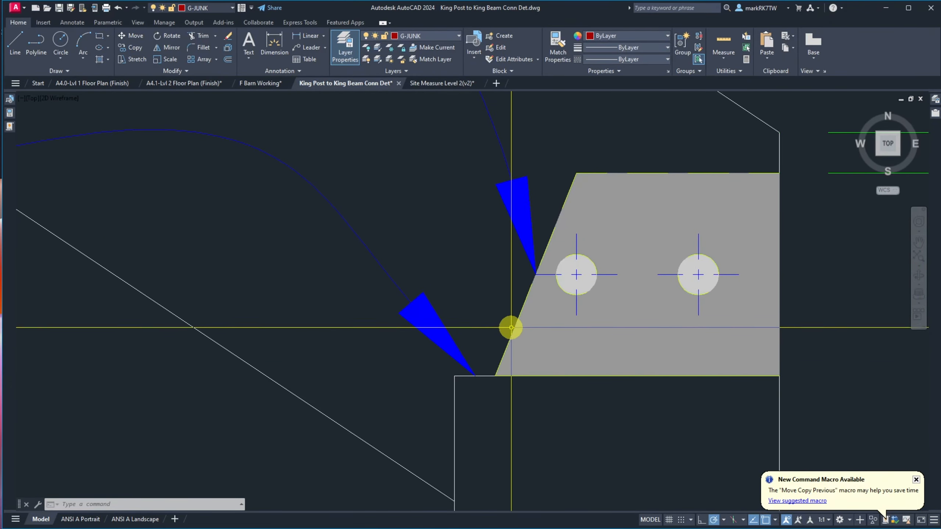
pyautogui.scroll(6, 396, 202)
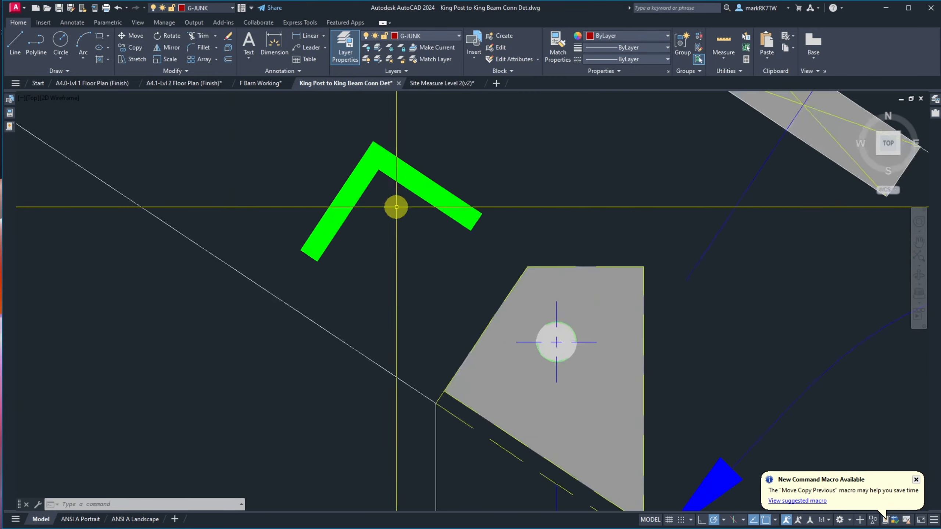
pyautogui.scroll(-2, 454, 290)
pyautogui.scroll(-6, 459, 296)
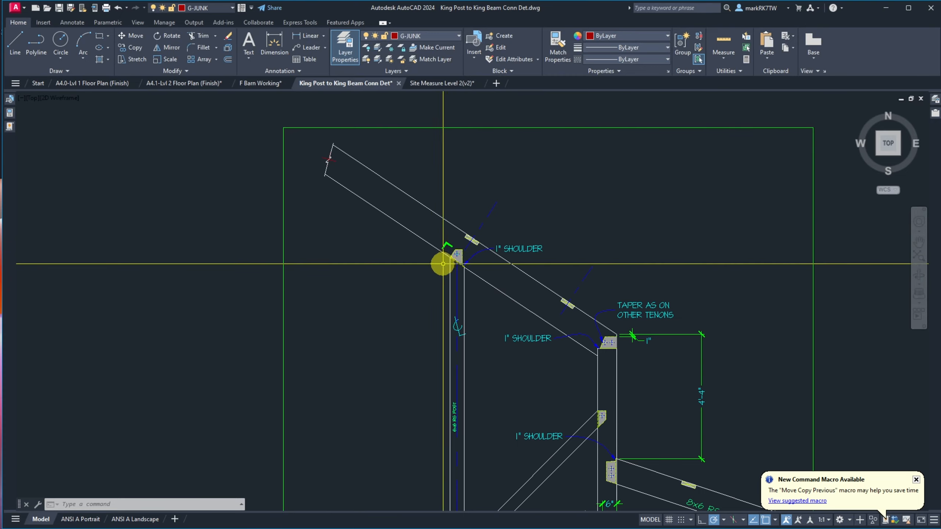
pyautogui.scroll(-4, 423, 233)
pyautogui.scroll(8, 432, 379)
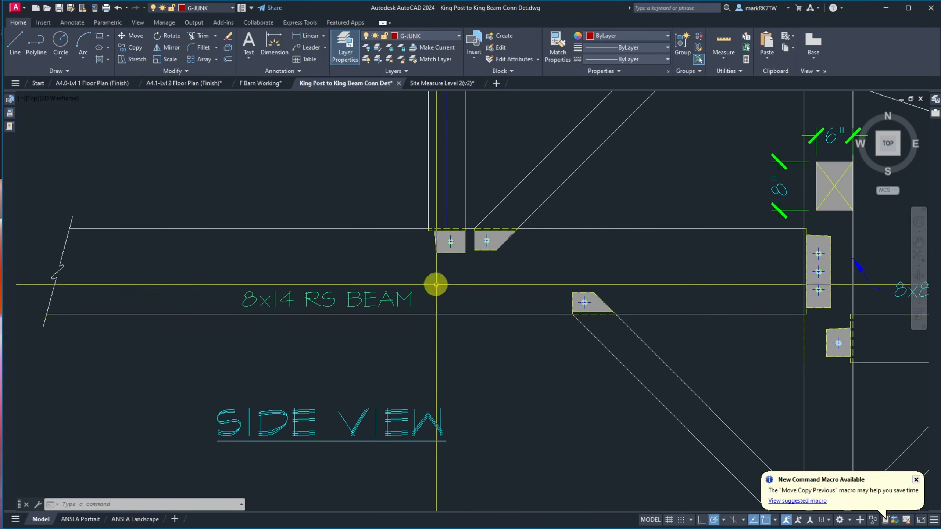
pyautogui.scroll(4, 430, 237)
pyautogui.scroll(-6, 460, 281)
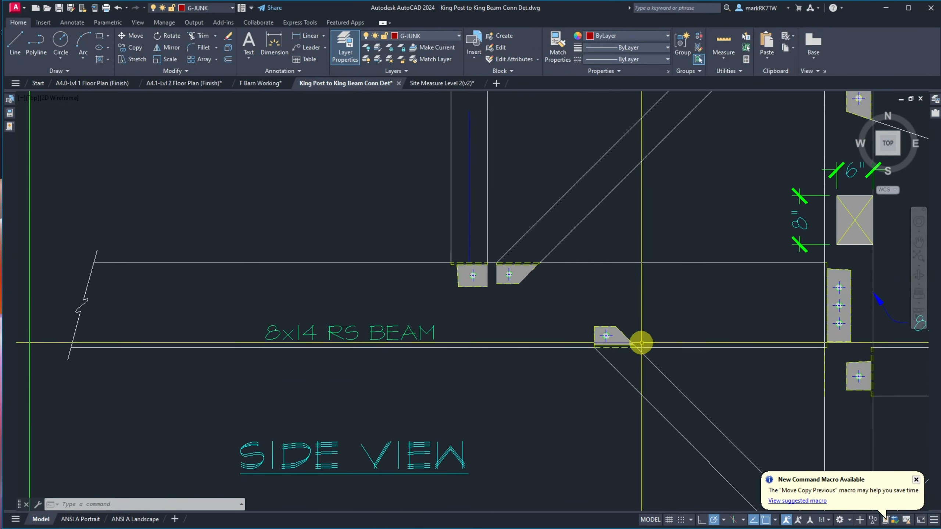
pyautogui.scroll(3, 642, 353)
pyautogui.scroll(-3, 607, 345)
pyautogui.scroll(-3, 607, 346)
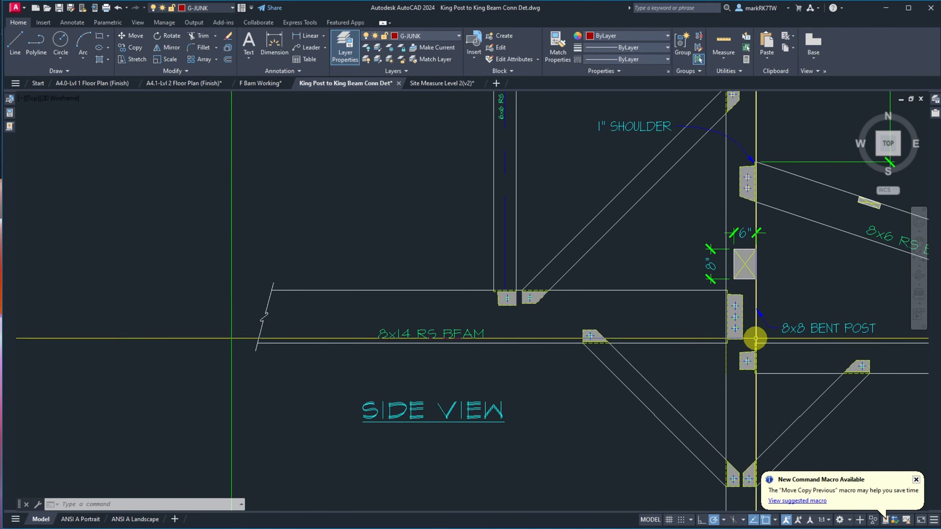
# Examine the tapered edges of the two beam tenons entering the 8x8 bent post
pyautogui.scroll(8, 754, 337)
pyautogui.scroll(-2, 691, 222)
pyautogui.scroll(6, 691, 221)
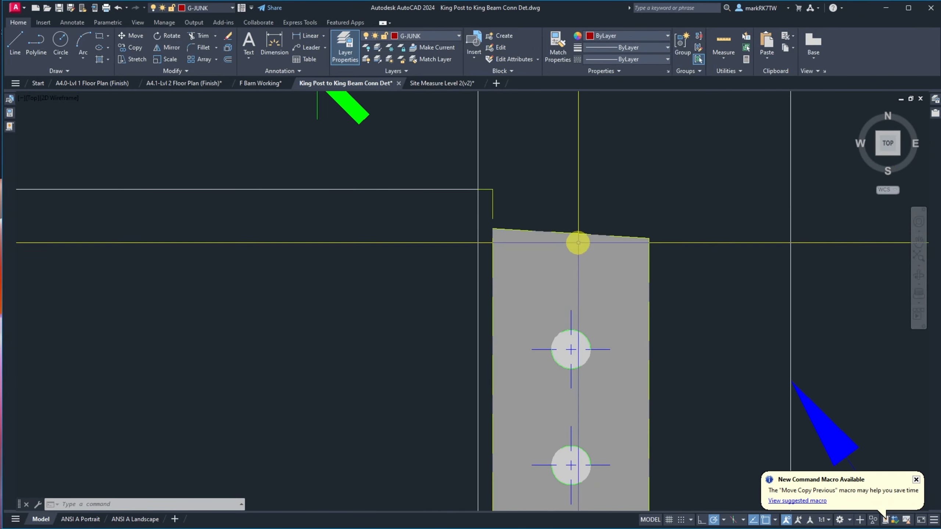
pyautogui.scroll(-8, 578, 245)
pyautogui.scroll(-2, 567, 351)
pyautogui.scroll(5, 651, 326)
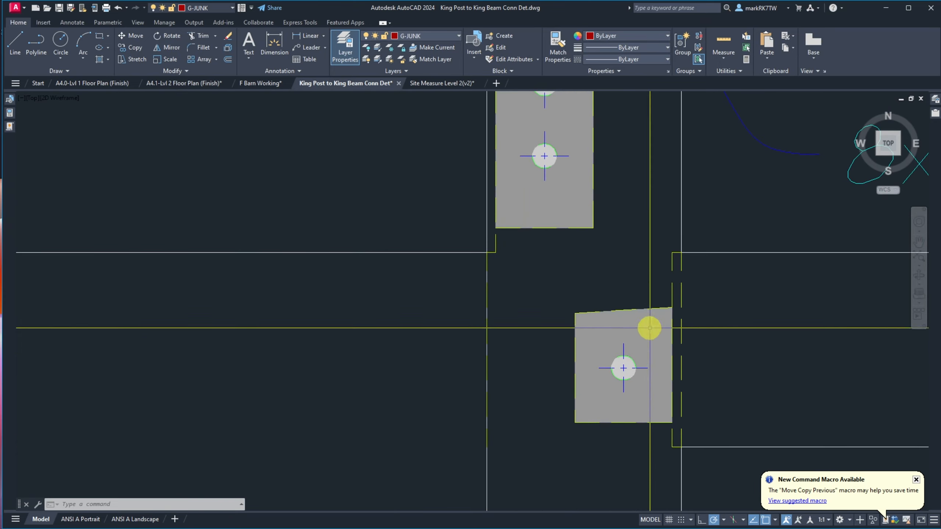
pyautogui.scroll(-8, 624, 317)
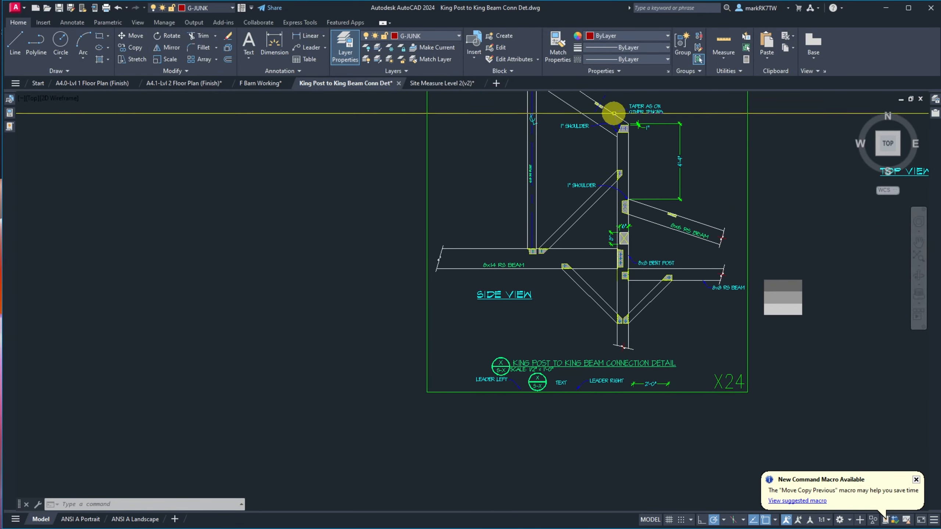
# Measure the distance along the sloped edge of the bent post's top tenon, from its upper corner to its base
pyautogui.scroll(10, 615, 123)
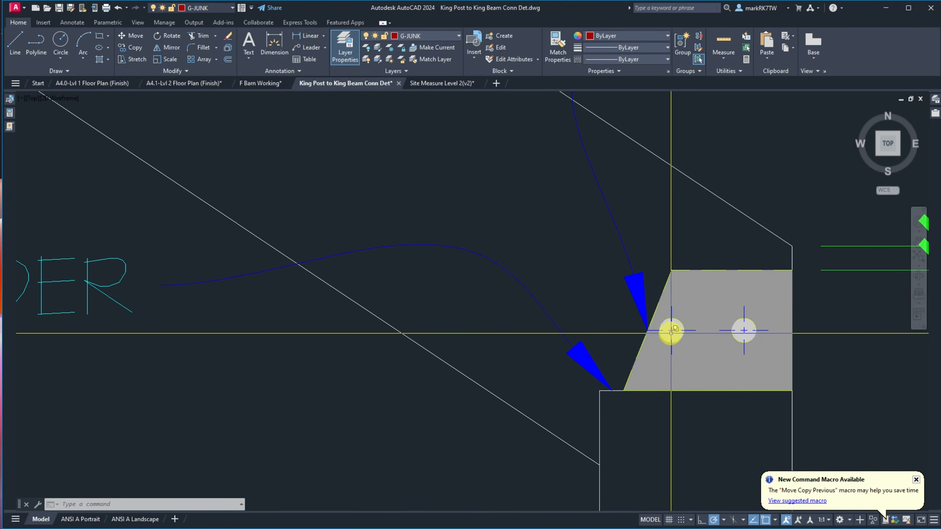
pyautogui.scroll(4, 658, 315)
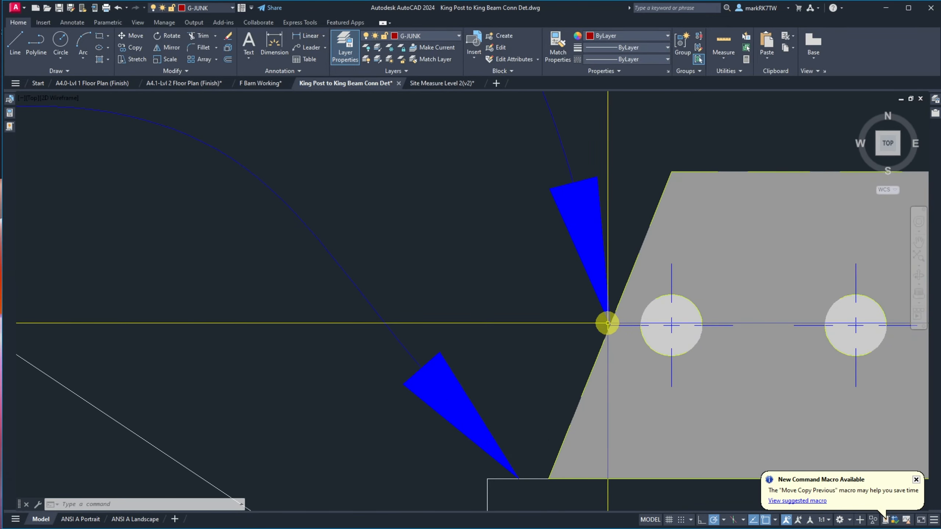
pyautogui.scroll(-4, 627, 327)
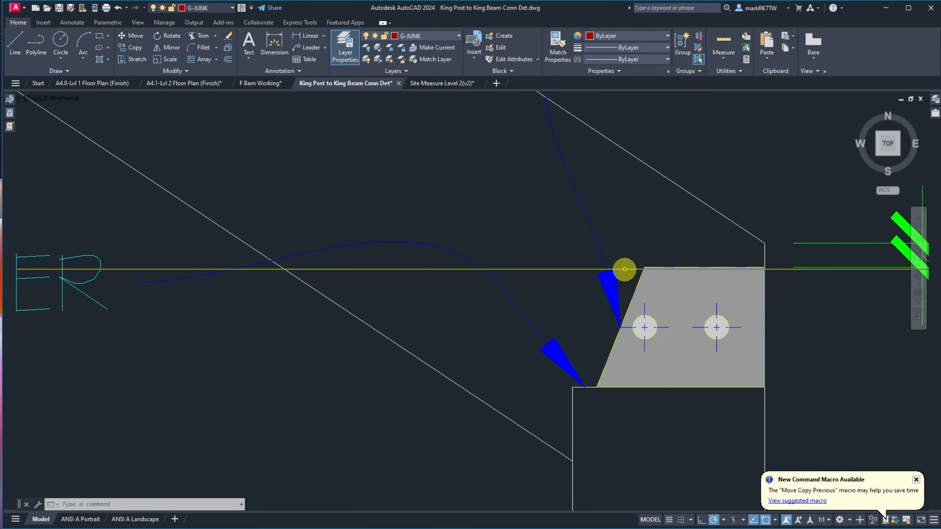
pyautogui.write('DIST')
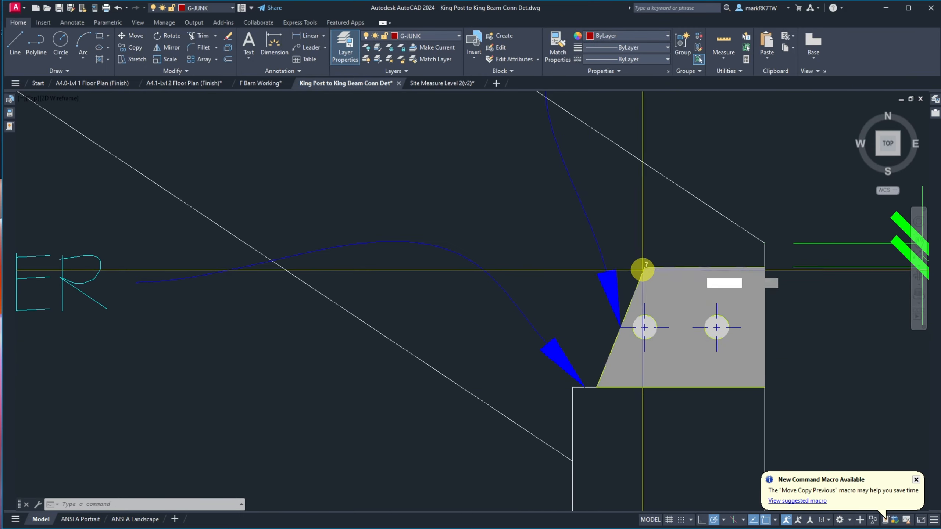
pyautogui.press('Return')
pyautogui.click(644, 268)
pyautogui.click(598, 387)
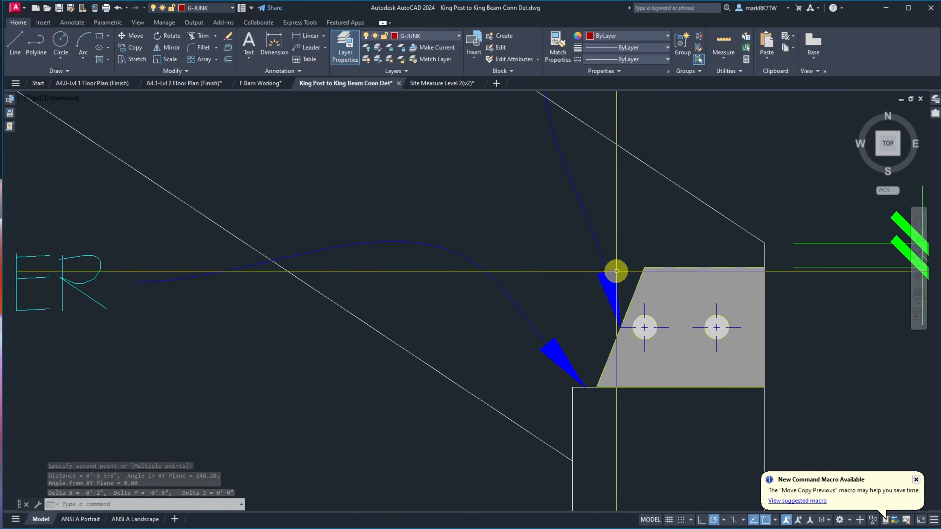
# Try to stretch the upper sloped corner of the bent post's top tenon by 1", and undo the stretch
pyautogui.click(650, 260)
pyautogui.click(642, 267)
pyautogui.click(645, 267)
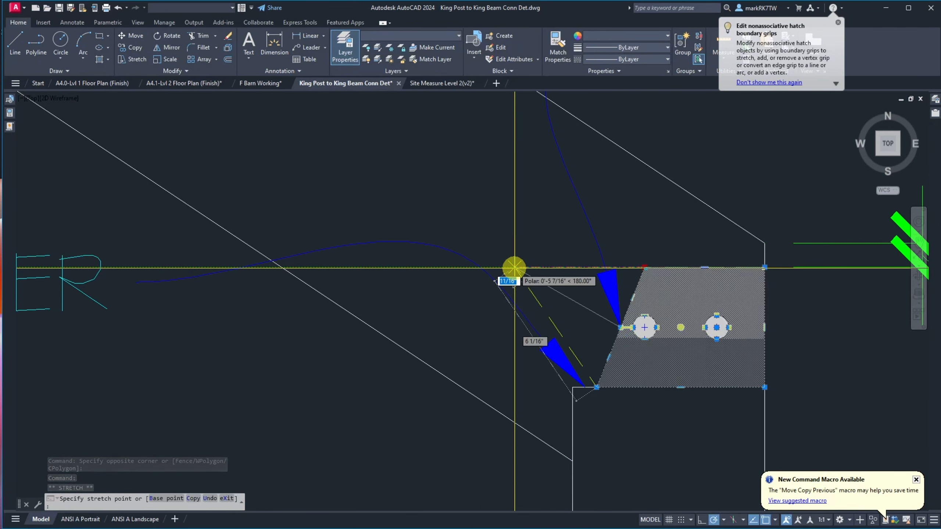
pyautogui.write('1')
pyautogui.press('Return')
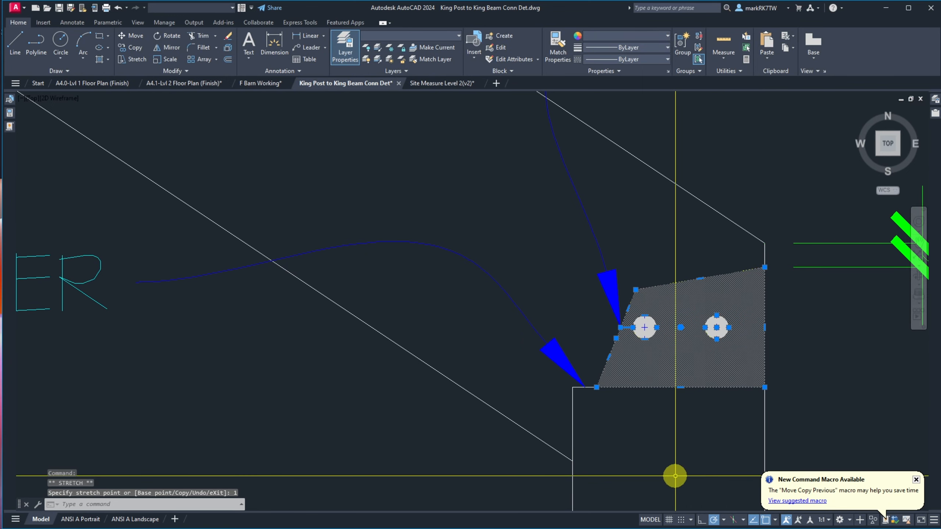
pyautogui.write('u')
pyautogui.press('Return')
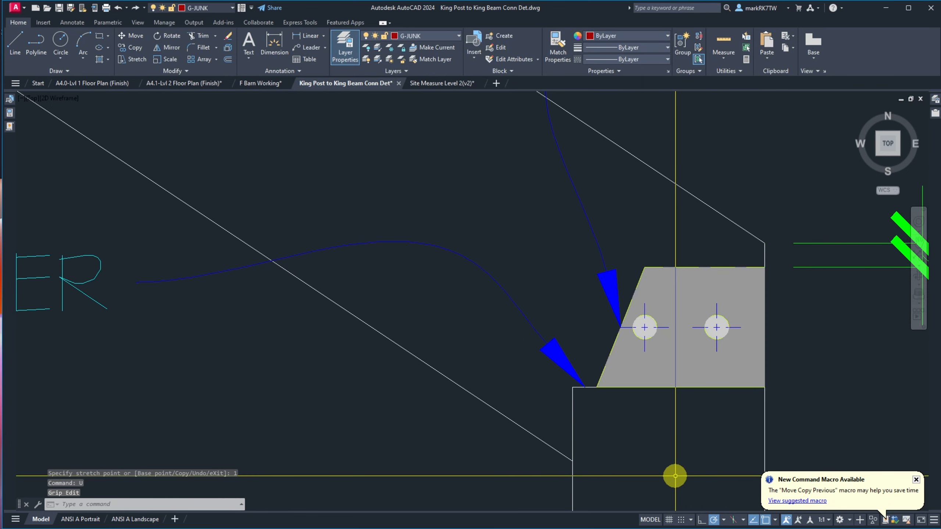
# Draw a vertical reference line about 1 9/16" long upward from the sloped corner of the bent post's top tenon
pyautogui.scroll(4, 640, 308)
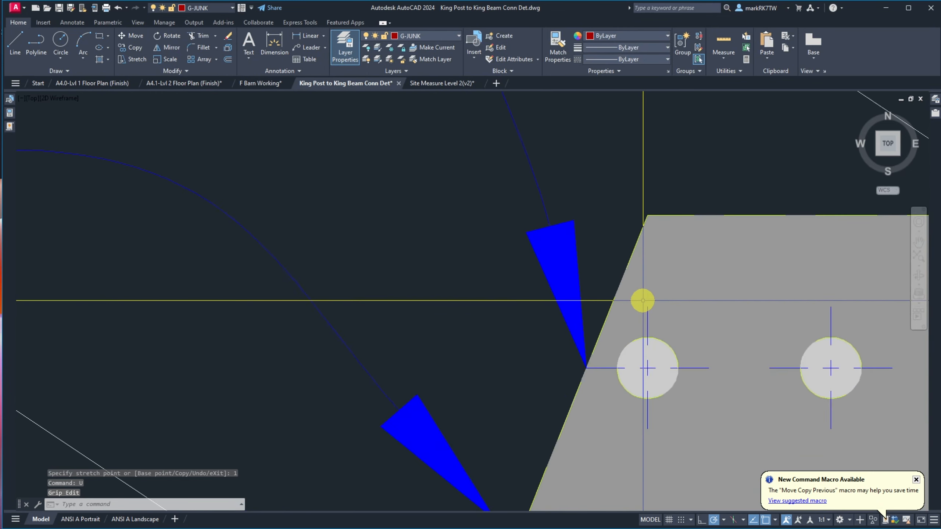
pyautogui.scroll(-4, 605, 227)
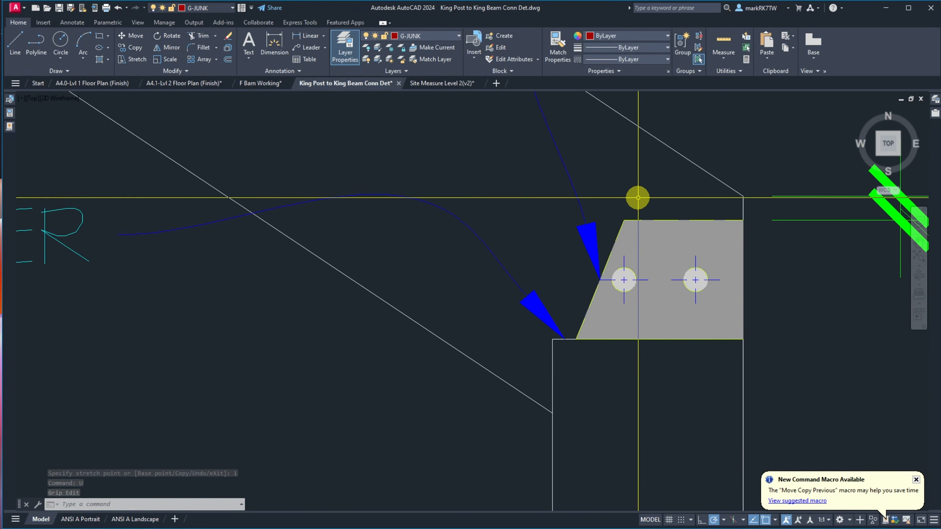
pyautogui.write('l')
pyautogui.press('Return')
pyautogui.click(625, 220)
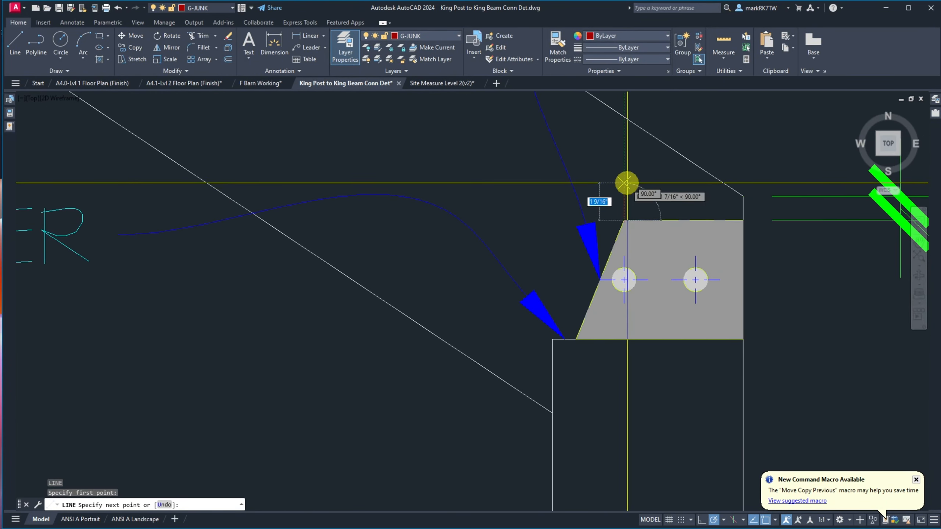
pyautogui.click(625, 182)
pyautogui.press('Return')
pyautogui.scroll(8, 630, 183)
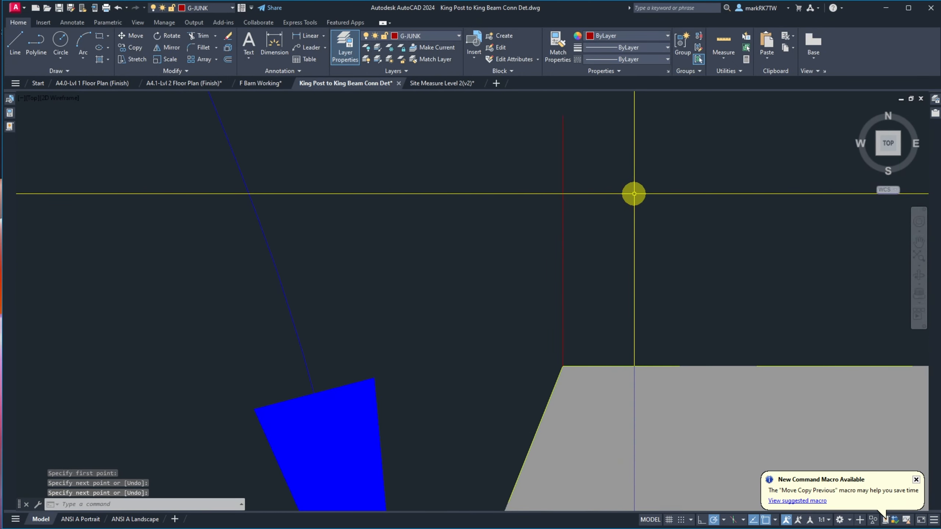
# Move the vertical reference line 1" horizontally away from the tenon corner, toward the shoulder side
pyautogui.write('m')
pyautogui.press('Return')
pyautogui.click(635, 193)
pyautogui.click(521, 166)
pyautogui.press('Return')
pyautogui.click(773, 212)
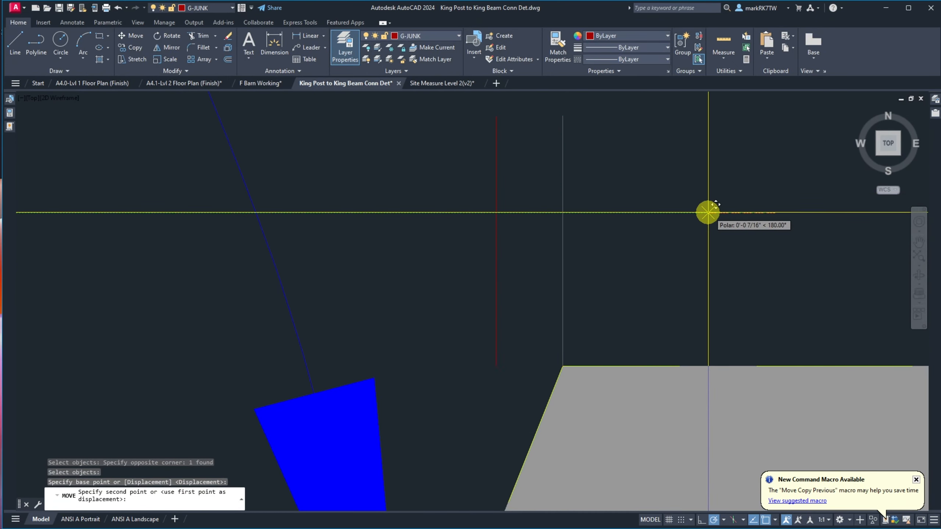
pyautogui.write('1')
pyautogui.press('Return')
# Try to move the tenon outline and hatch from the upper corner to the reference line, and undo the move
pyautogui.click(643, 309)
pyautogui.click(546, 372)
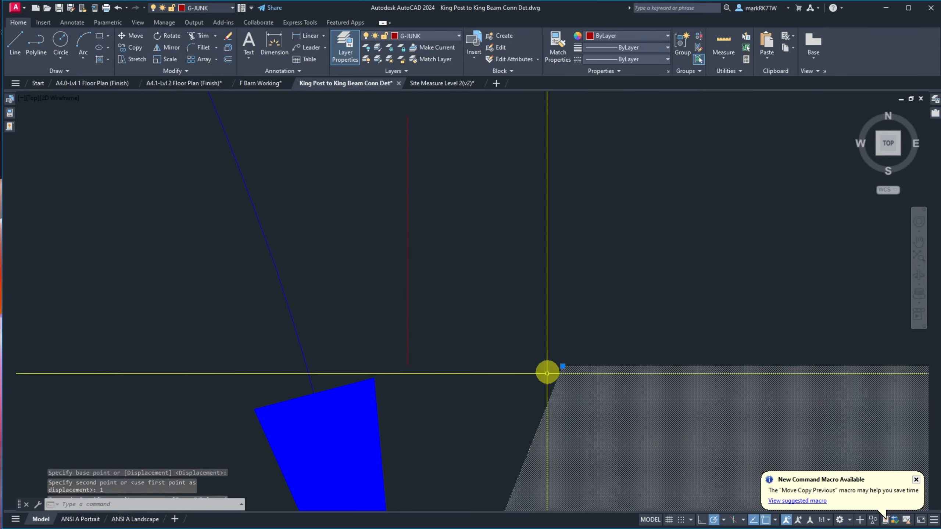
pyautogui.press('Return')
pyautogui.click(563, 363)
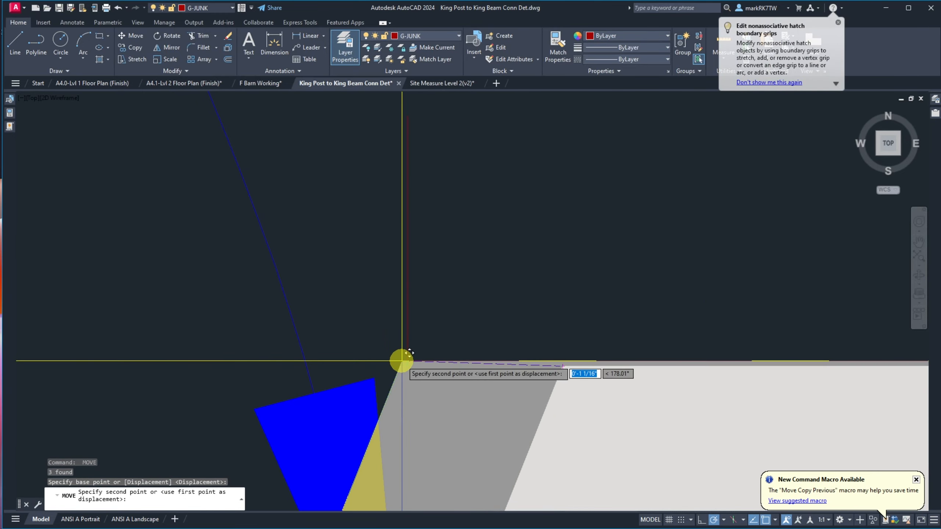
pyautogui.click(408, 362)
pyautogui.scroll(-3, 633, 230)
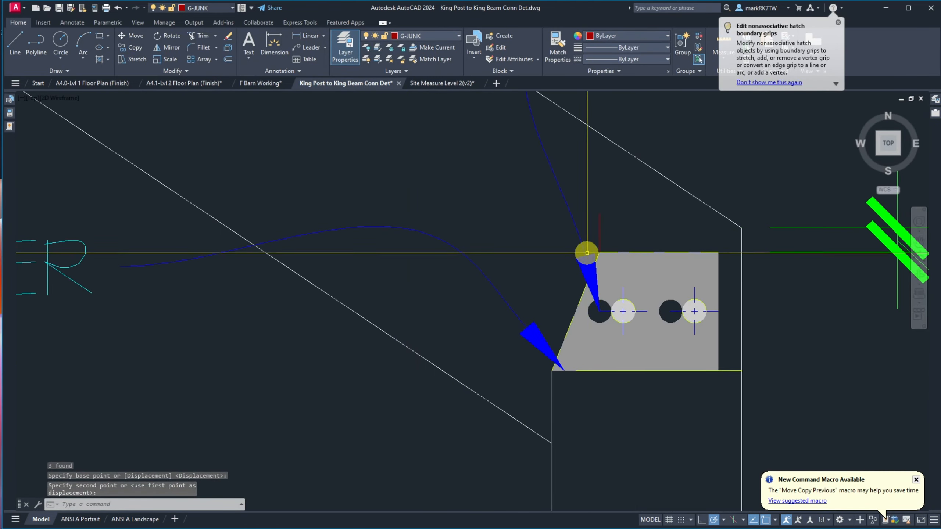
pyautogui.scroll(2, 586, 254)
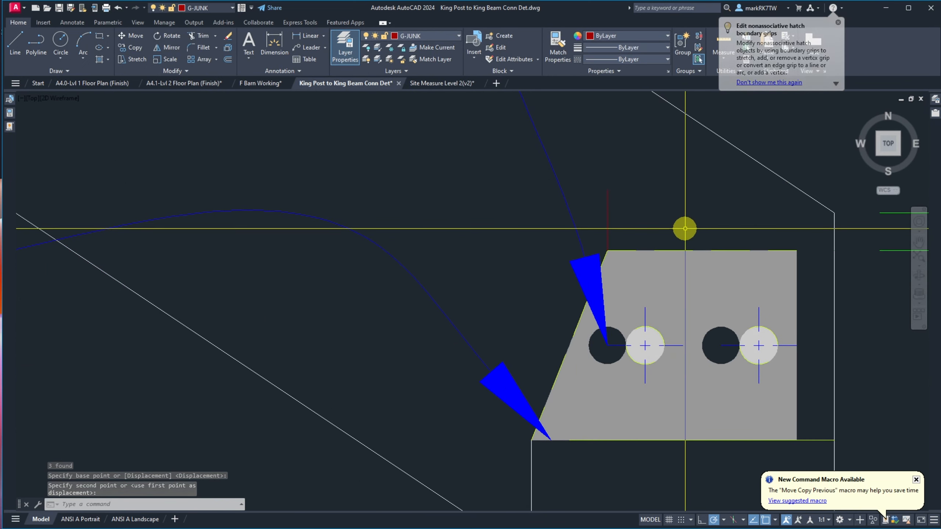
pyautogui.scroll(3, 686, 228)
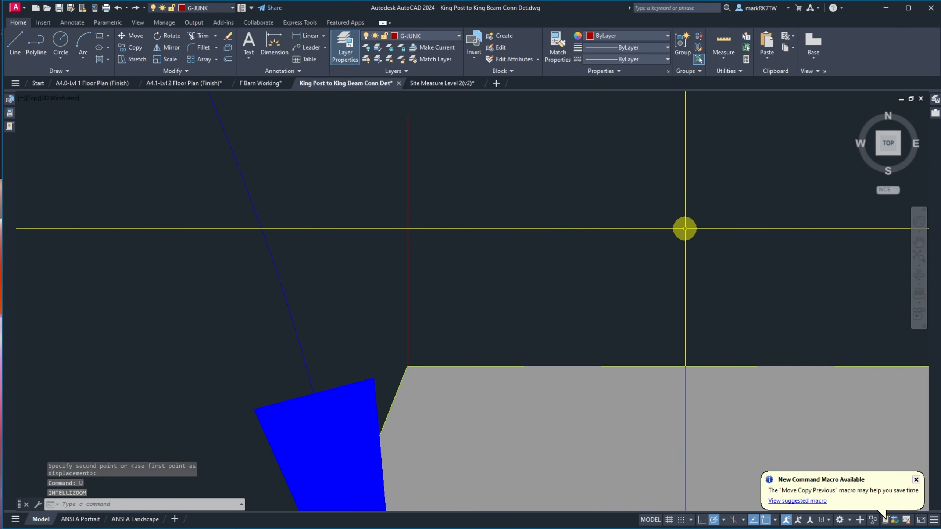
pyautogui.write('u')
pyautogui.press('Return')
pyautogui.scroll(-4, 678, 227)
pyautogui.scroll(2, 764, 309)
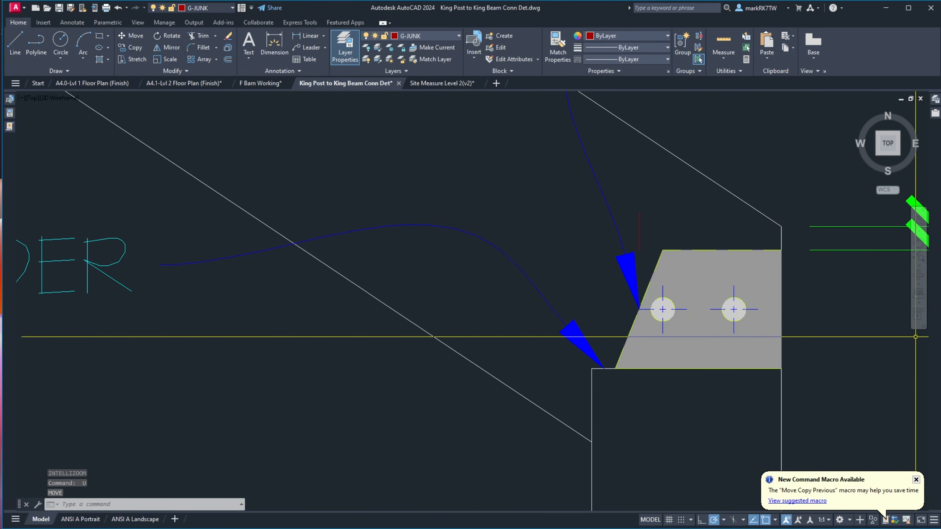
# Review the joint photos 20230606_150846.jpg and 20230606_150841.jpg, and return to the AutoCAD drawing
pyautogui.moveTo(940, 80); pyautogui.dragTo(656, 67)
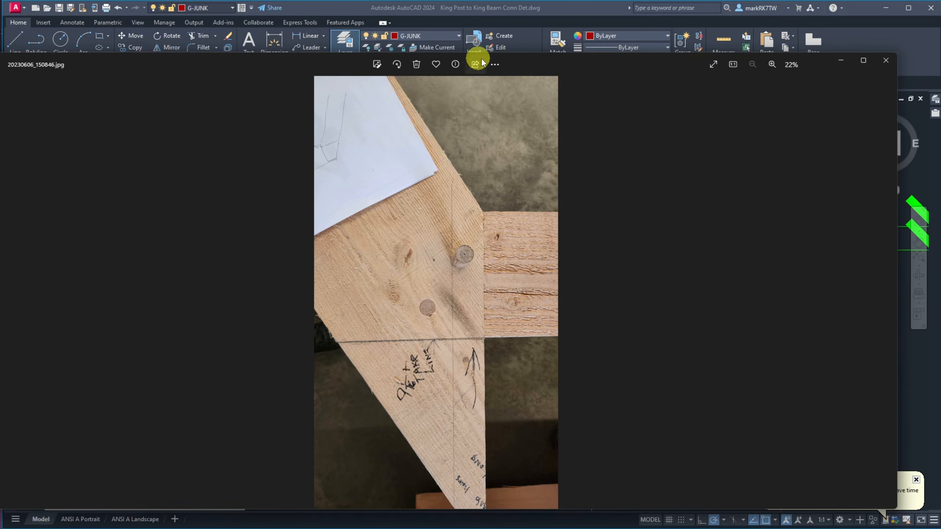
pyautogui.moveTo(567, 66); pyautogui.dragTo(651, 41)
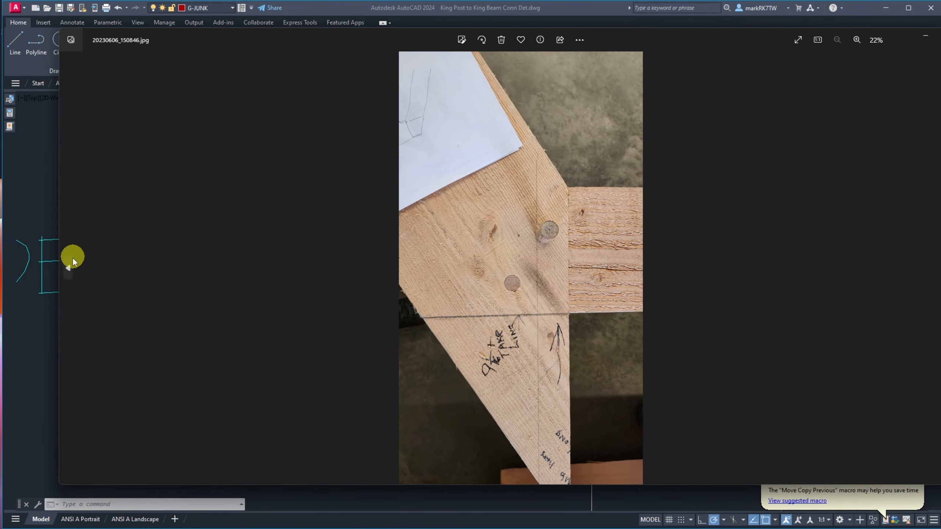
pyautogui.click(68, 268)
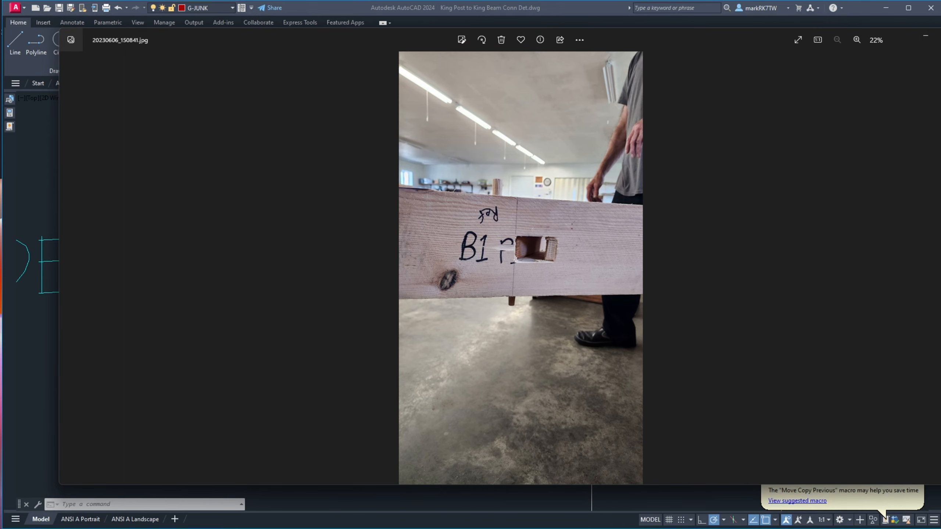
pyautogui.moveTo(741, 37); pyautogui.dragTo(940, 55)
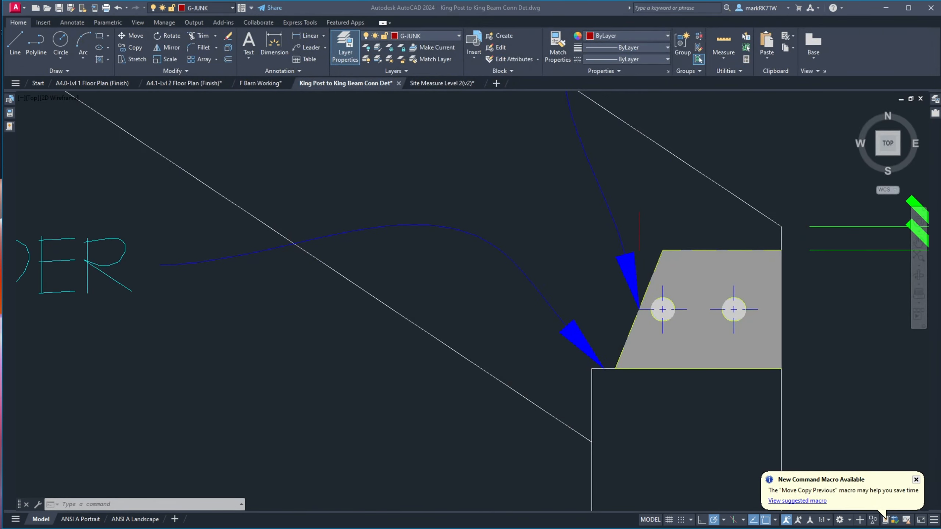
# Stretch the upper sloped corner of the tenon outline and hatch horizontally to the foot of the reference line
pyautogui.click(668, 242)
pyautogui.click(667, 243)
pyautogui.click(659, 252)
pyautogui.click(662, 250)
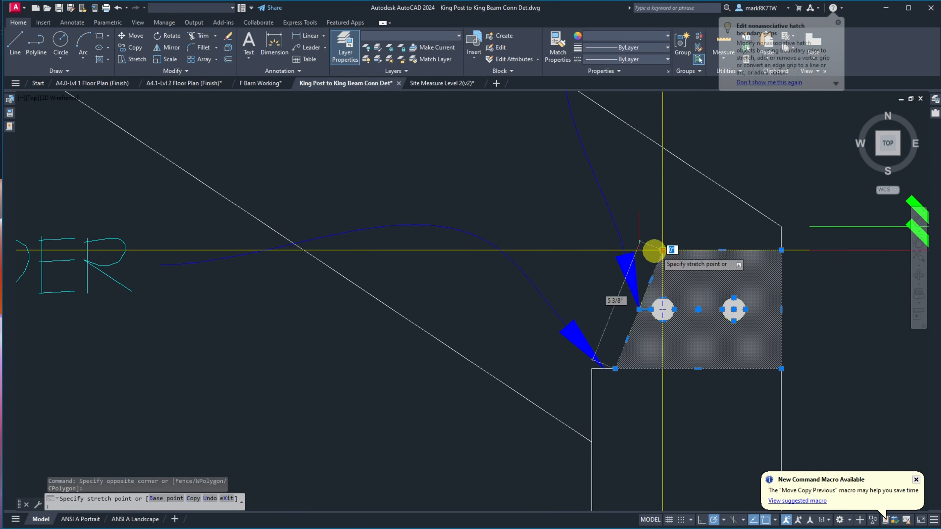
pyautogui.click(639, 250)
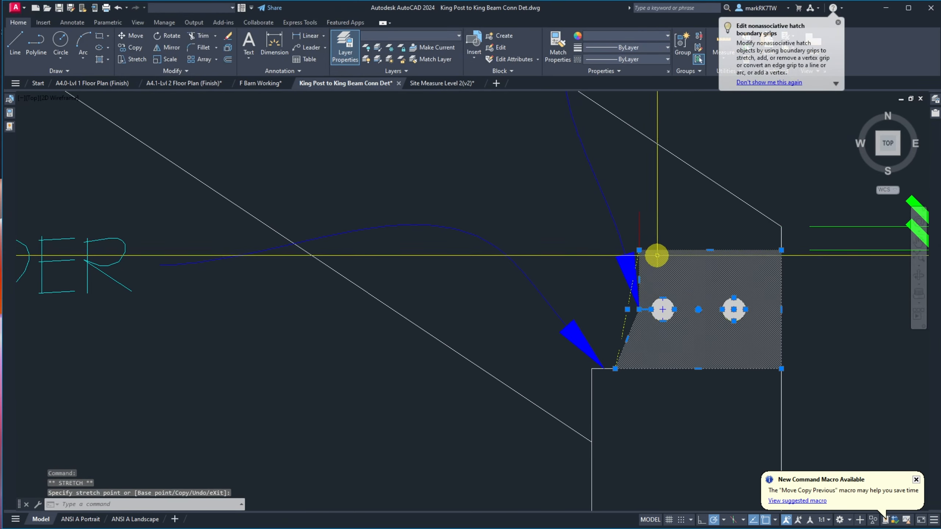
# Stretch the hatch's middle vertex on the tenon's tapered side horizontally onto the sloped edge of the tenon outline
pyautogui.scroll(8, 639, 310)
pyautogui.click(638, 309)
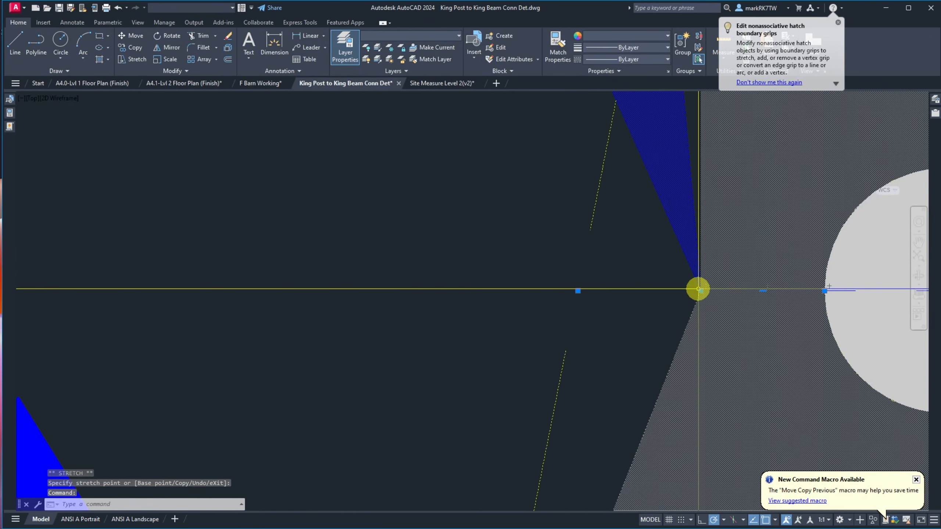
pyautogui.click(698, 290)
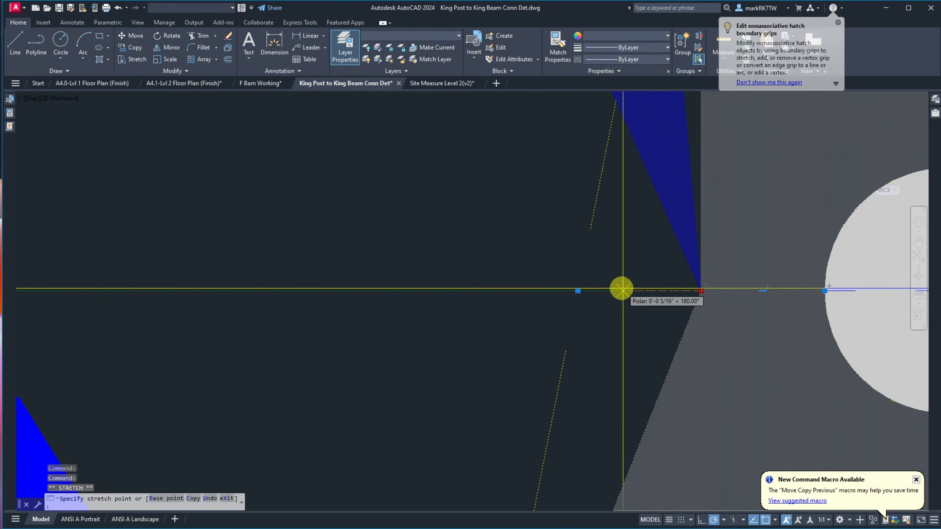
pyautogui.click(578, 291)
pyautogui.scroll(-10, 649, 301)
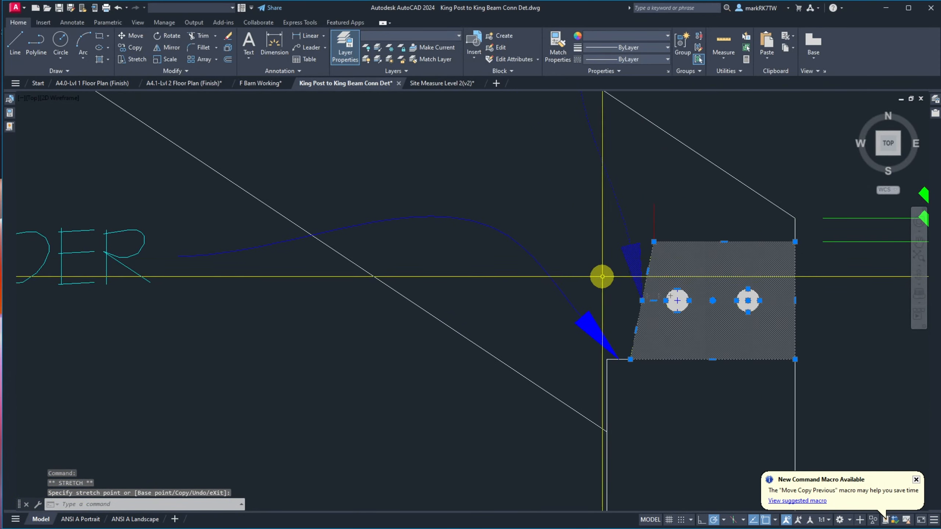
pyautogui.scroll(4, 658, 230)
pyautogui.press('Escape')
# Erase the vertical reference line above the tapered corner of the bent post's top tenon
pyautogui.write('e')
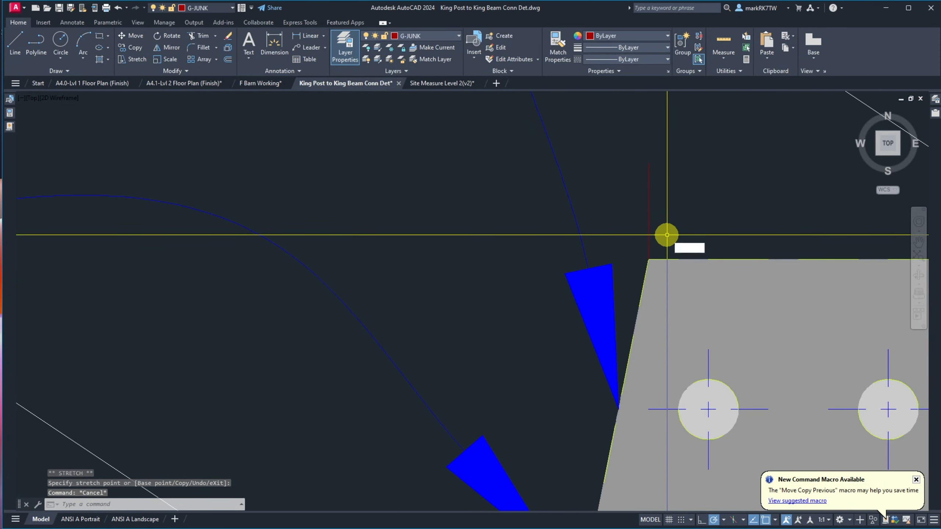
pyautogui.press('space')
pyautogui.click(666, 236)
pyautogui.click(633, 220)
pyautogui.press('space')
# Examine the side view of the king post to king beam connection detail, from the revised top tenon to the whole sheet
pyautogui.scroll(-6, 641, 219)
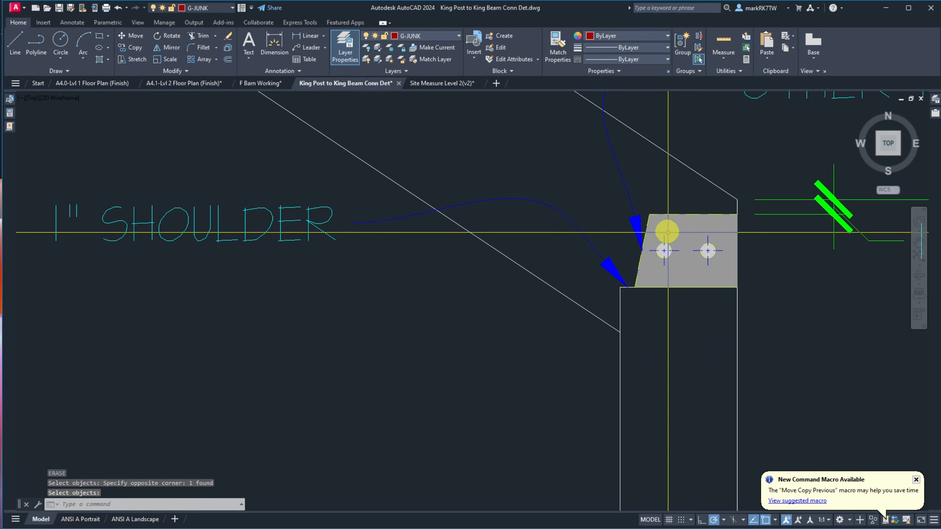
pyautogui.scroll(-7, 668, 231)
pyautogui.scroll(3, 667, 228)
pyautogui.scroll(-2, 683, 273)
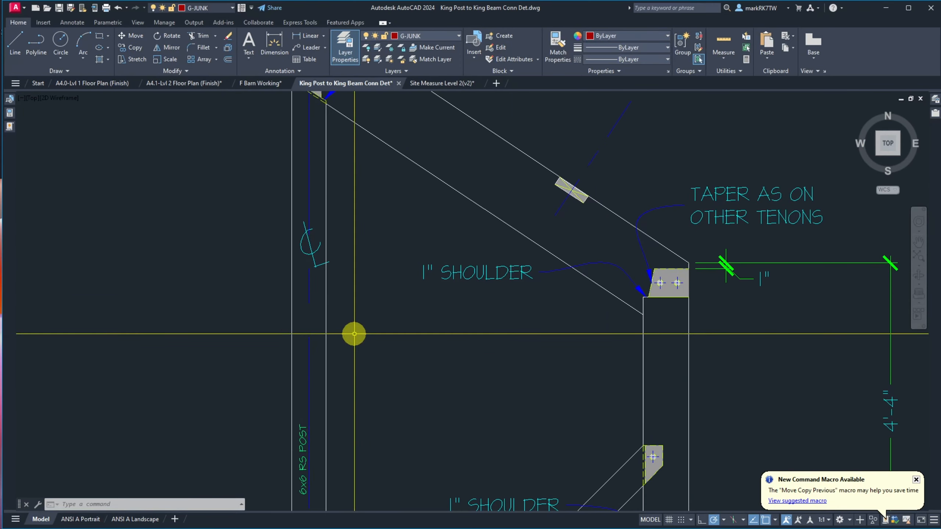
pyautogui.scroll(-5, 435, 302)
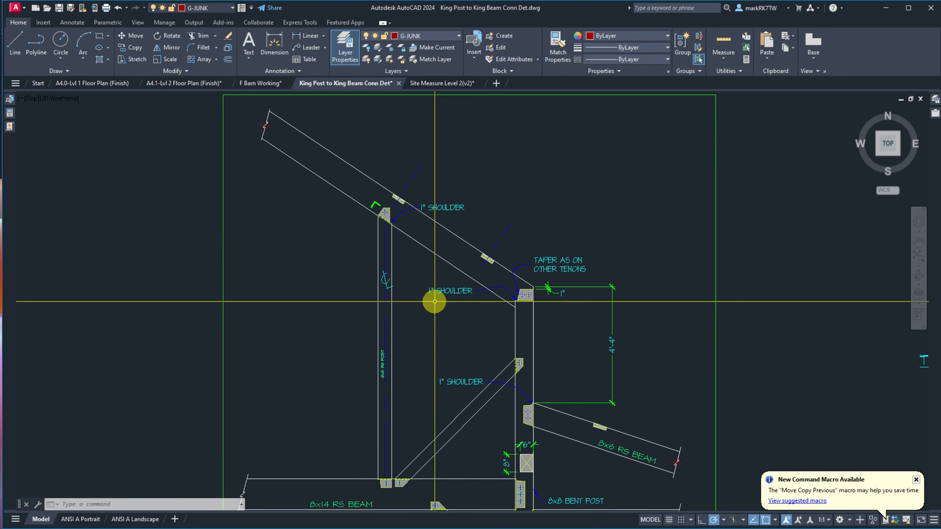
pyautogui.scroll(-2, 435, 301)
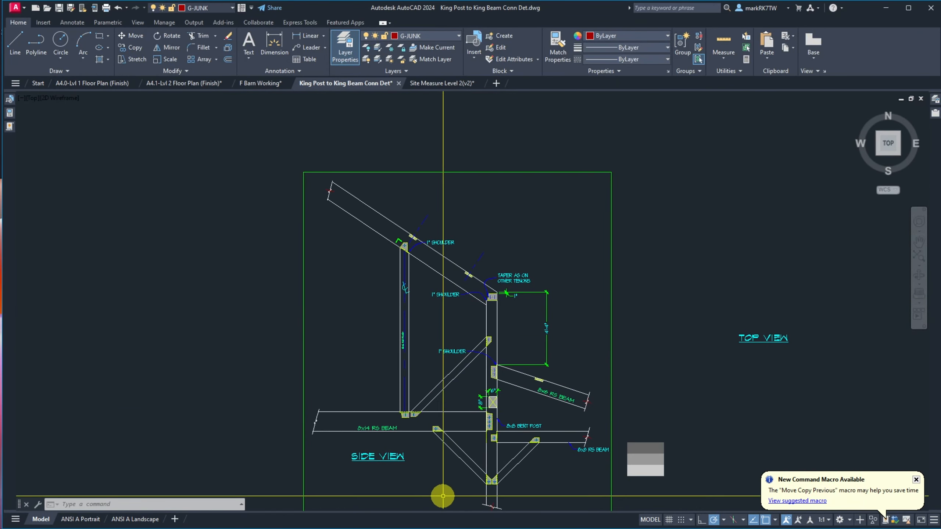
pyautogui.scroll(2, 442, 496)
pyautogui.scroll(-2, 521, 390)
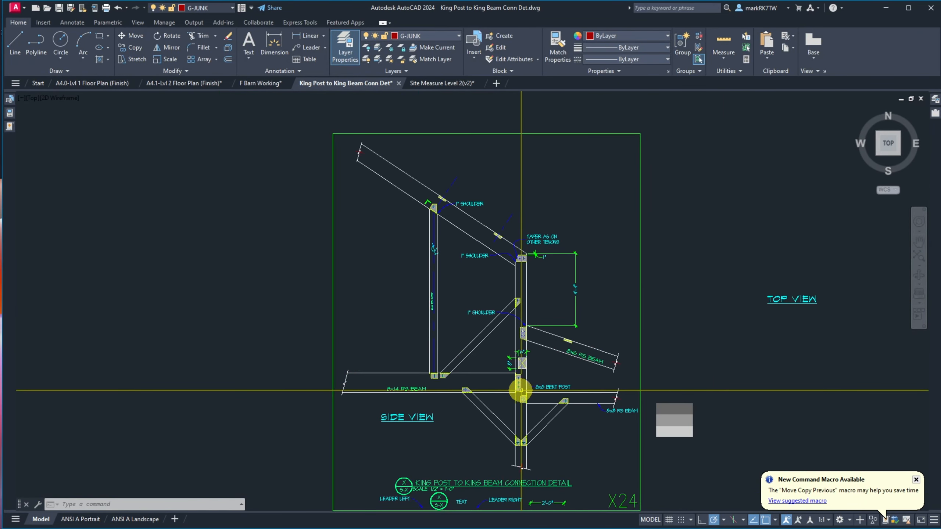